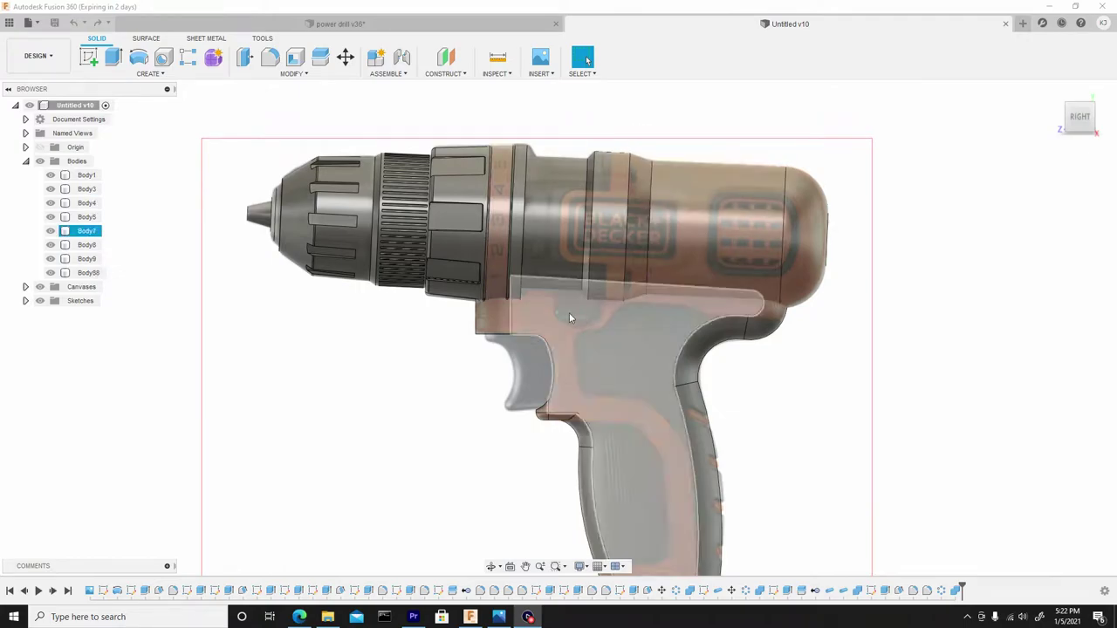
Examine the upper housing behind the clutch collar, hiding and reshowing the bodies to compare them with the reference canvas.
left_click(643, 240)
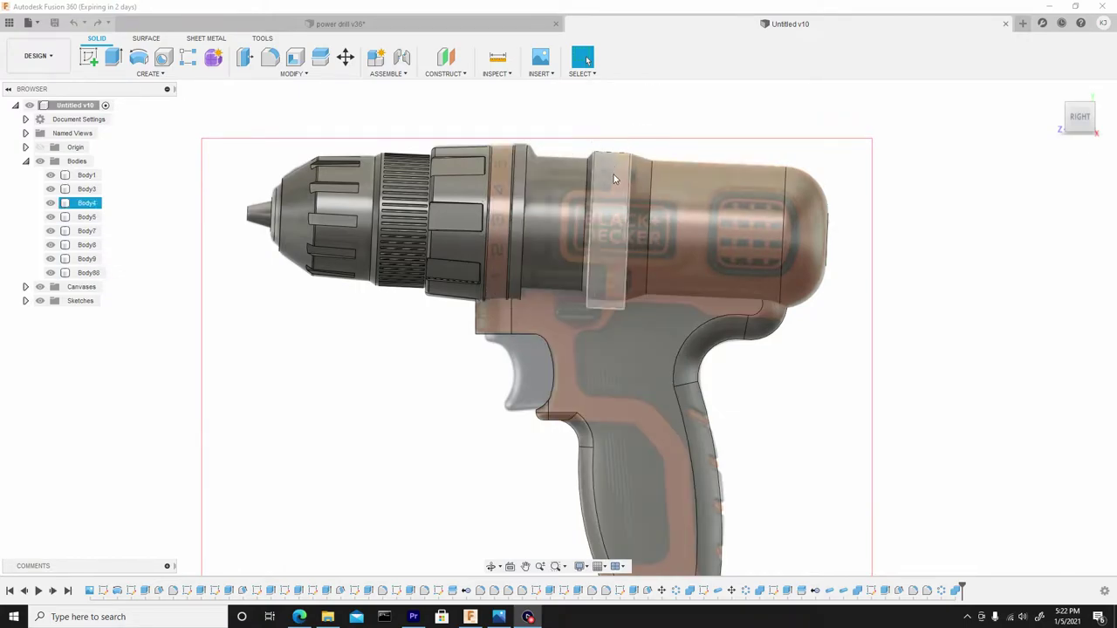
scroll(566, 265, "up", 4)
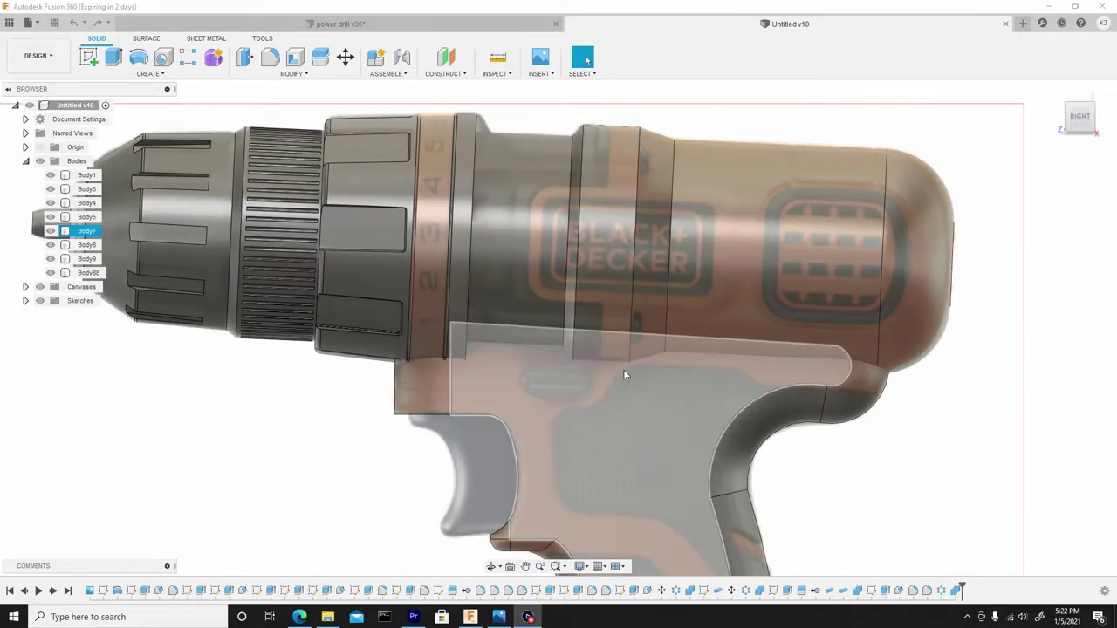
scroll(623, 370, "down", 2)
left_click(39, 160)
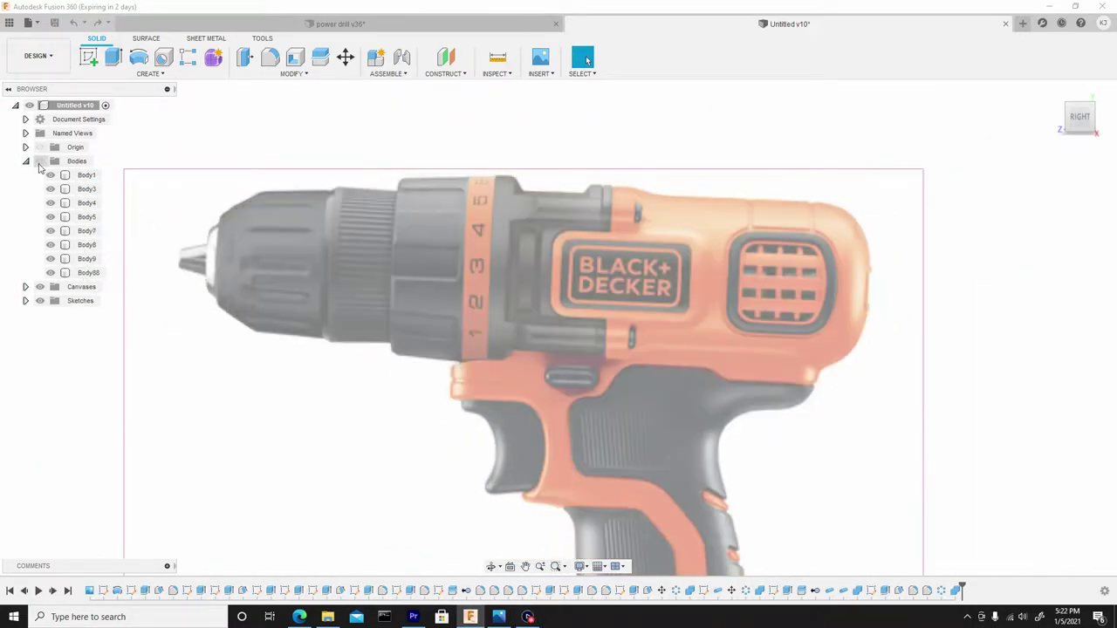
scroll(519, 244, "up", 2)
scroll(550, 258, "down", 1)
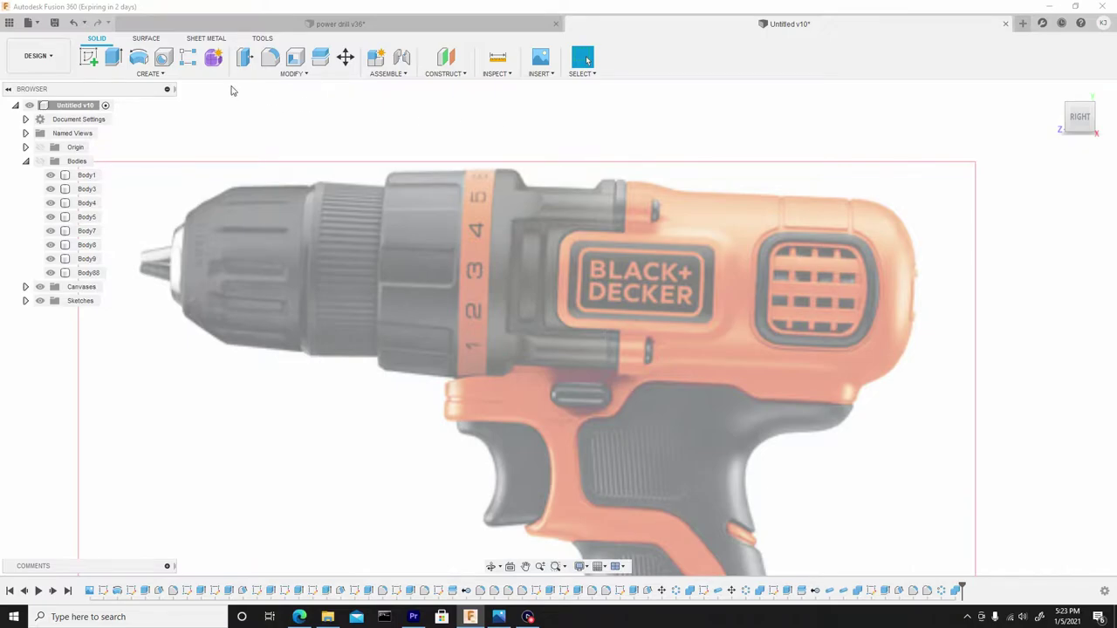
left_click(41, 162)
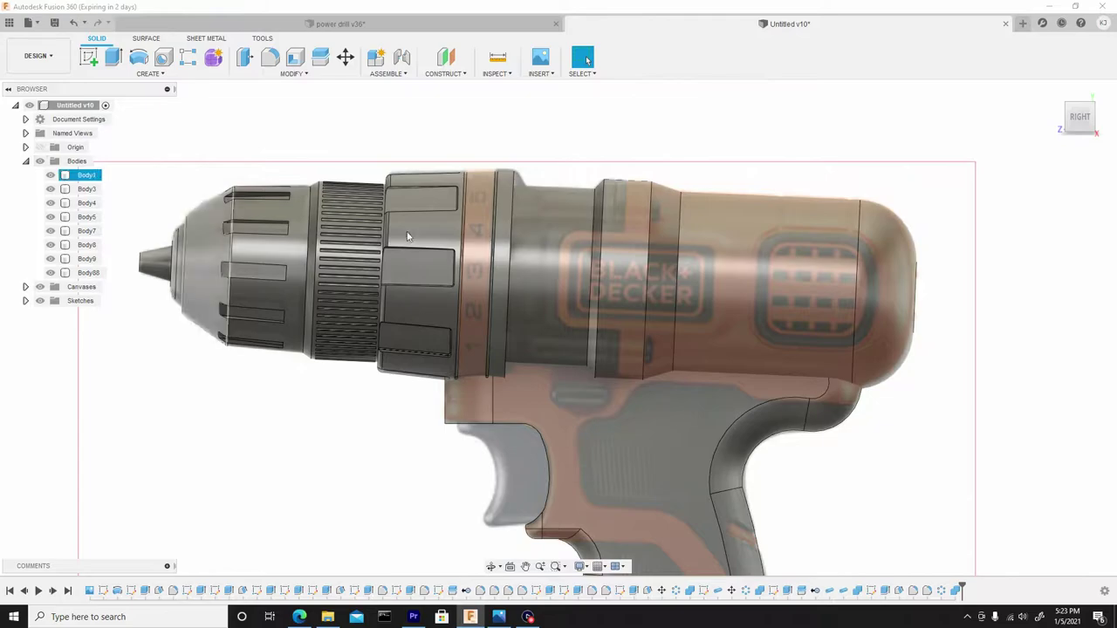
left_click(86, 189)
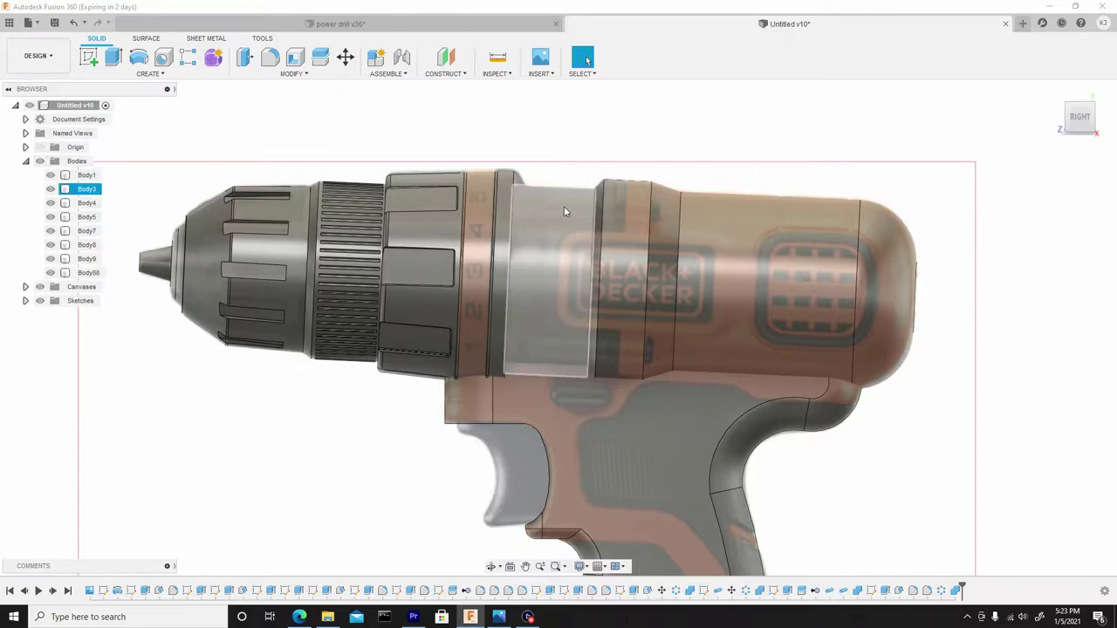
key("Escape")
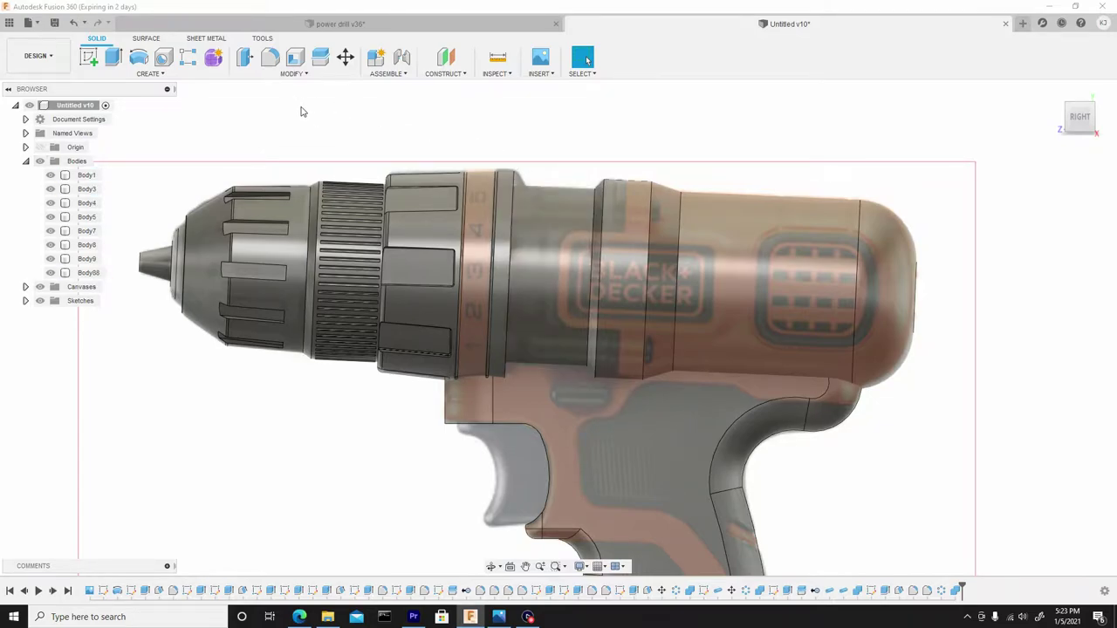
left_click(557, 188)
key("Escape")
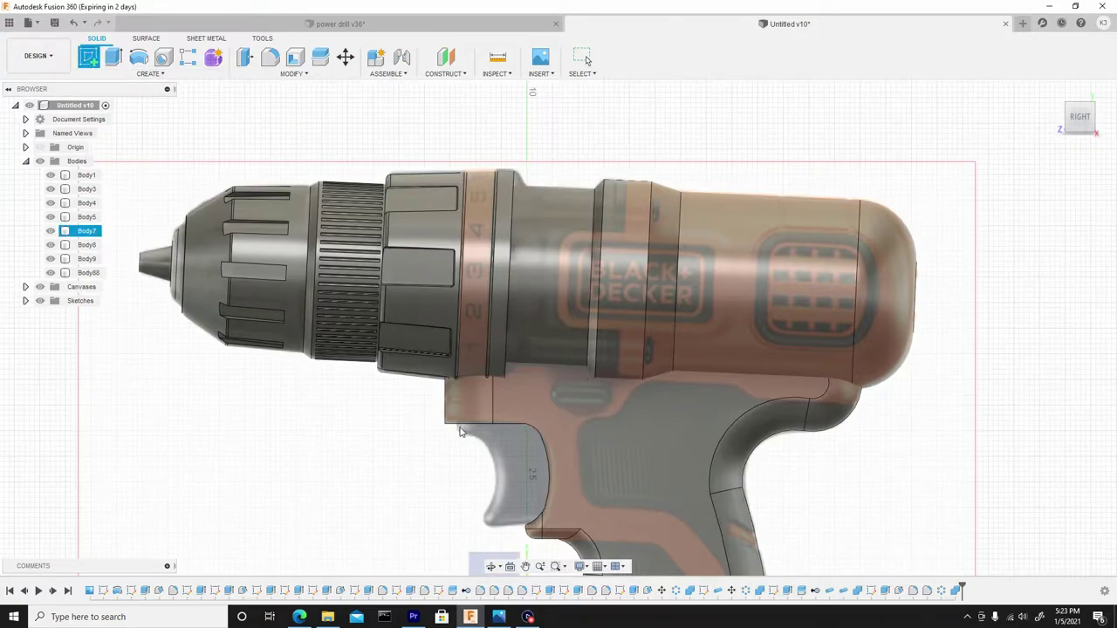
Sketch a line on the drill's vertical centre plane, running along the upper housing from the clutch collar to the raised ring behind it.
middle_click_drag(424, 457, 430, 269)
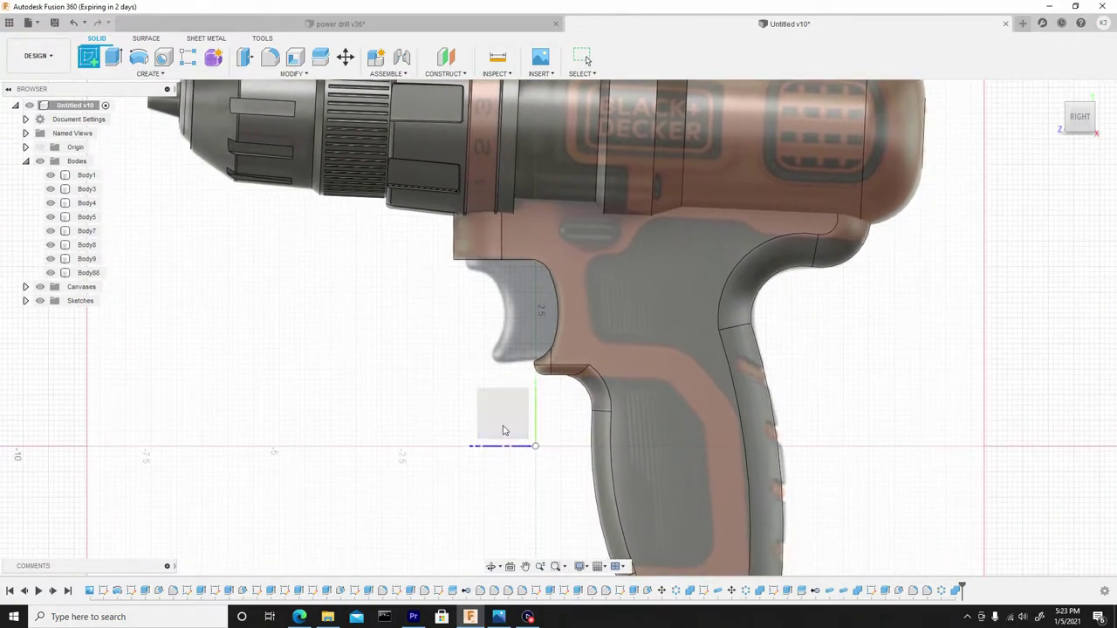
left_click(503, 426)
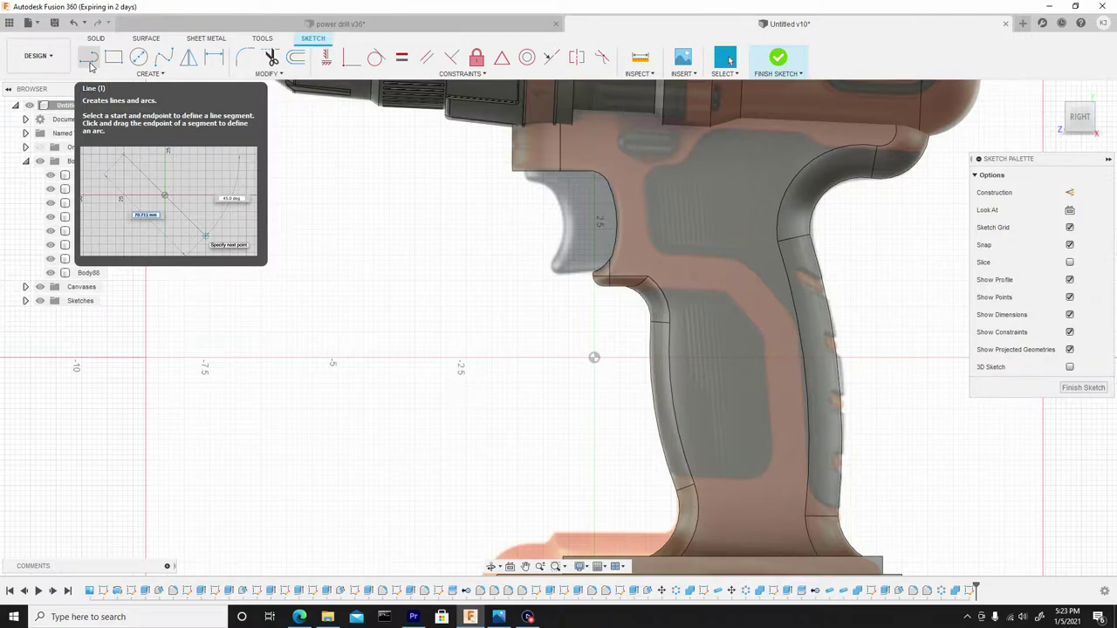
left_click(152, 74)
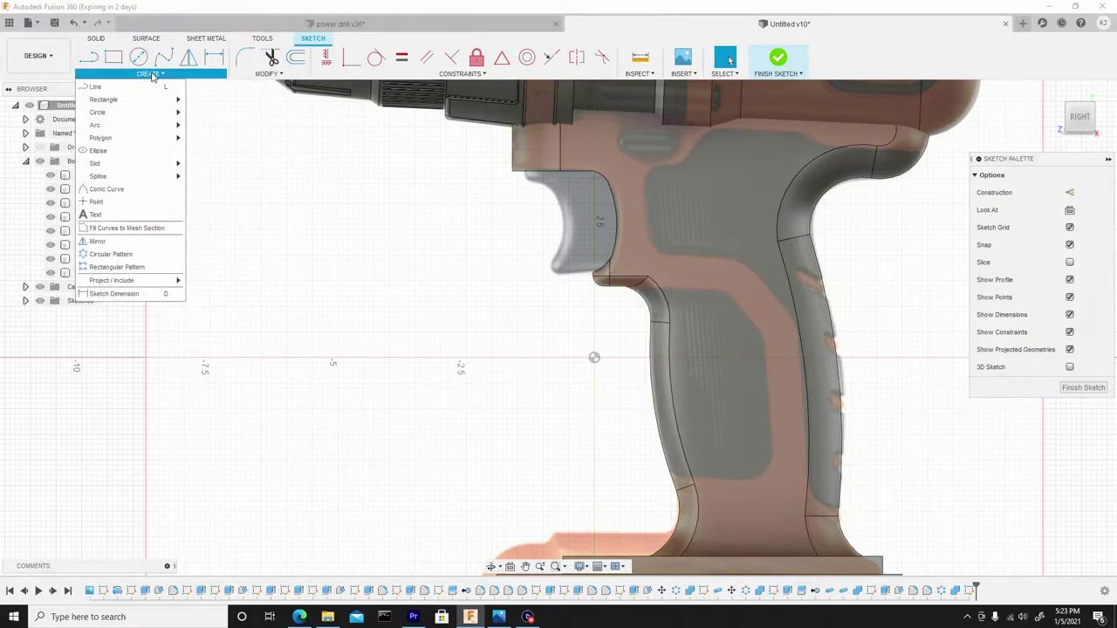
left_click(127, 90)
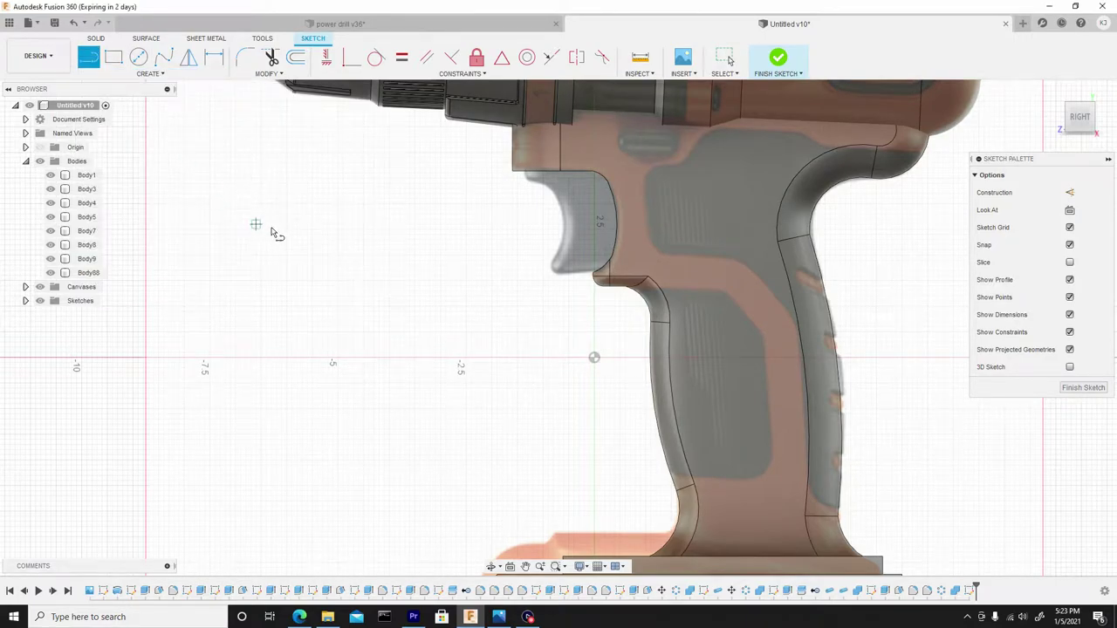
scroll(340, 266, "down", 2)
scroll(409, 188, "up", 5)
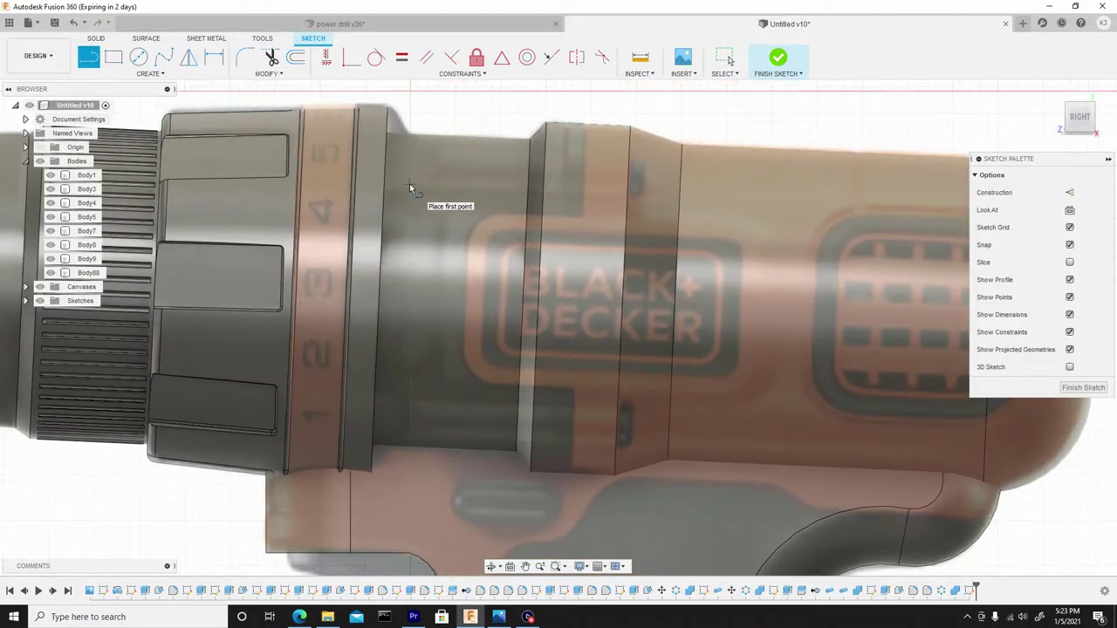
middle_click_drag(451, 164, 383, 186)
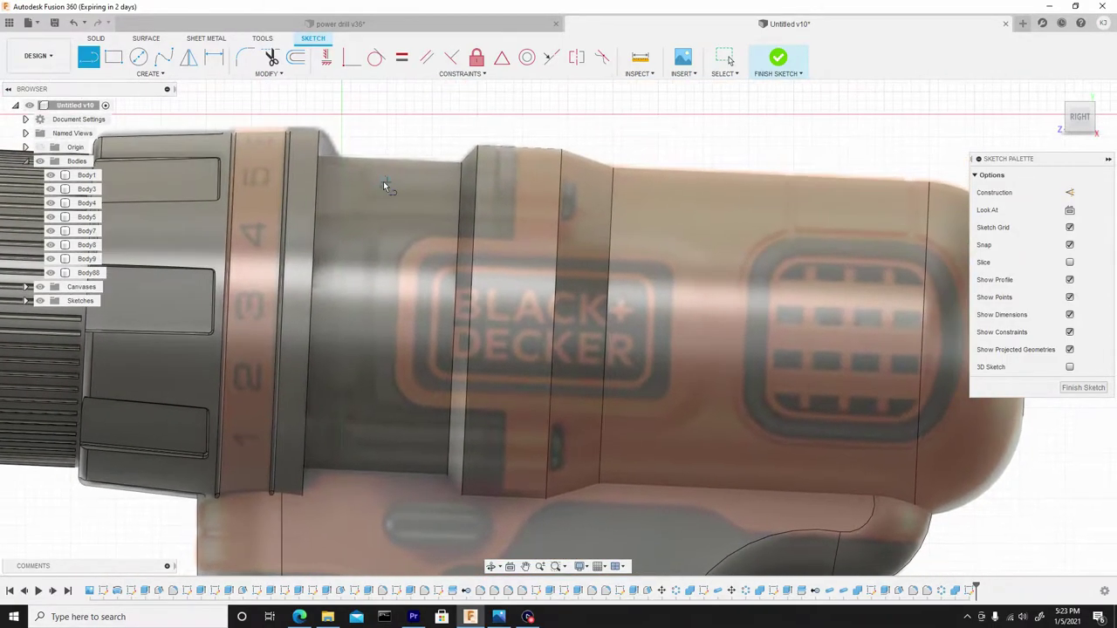
left_click(305, 182)
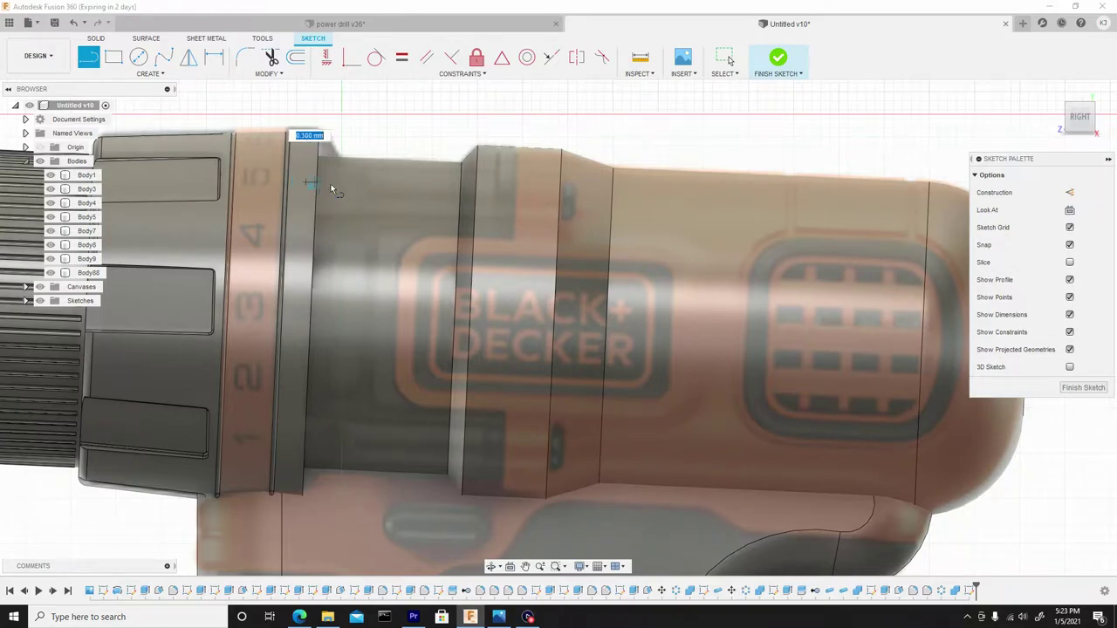
left_click(534, 193)
right_click(534, 194)
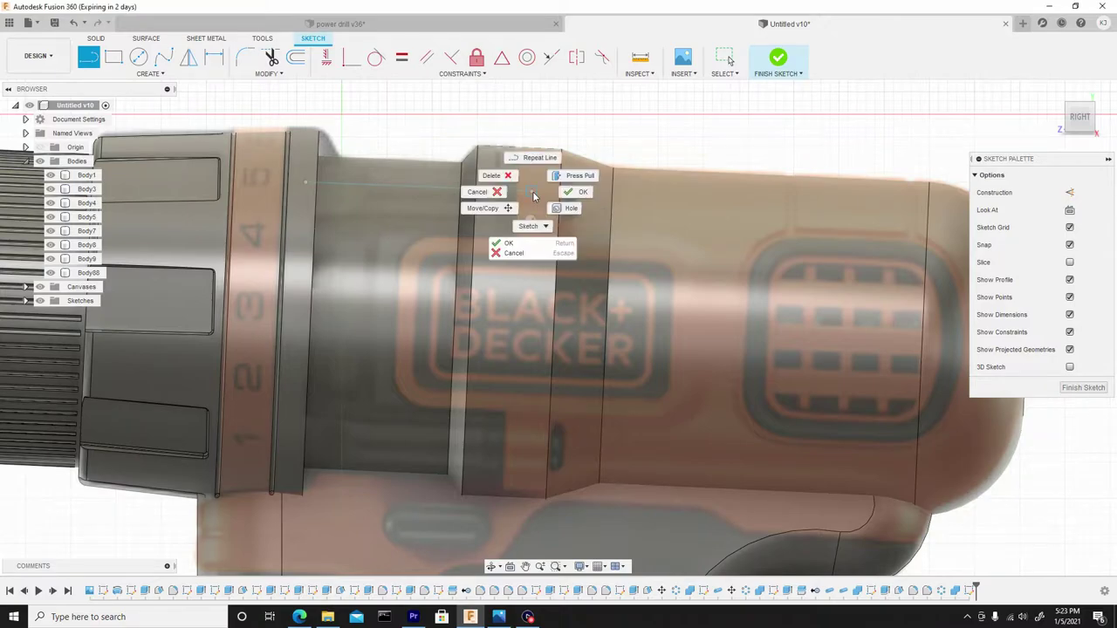
left_click(576, 198)
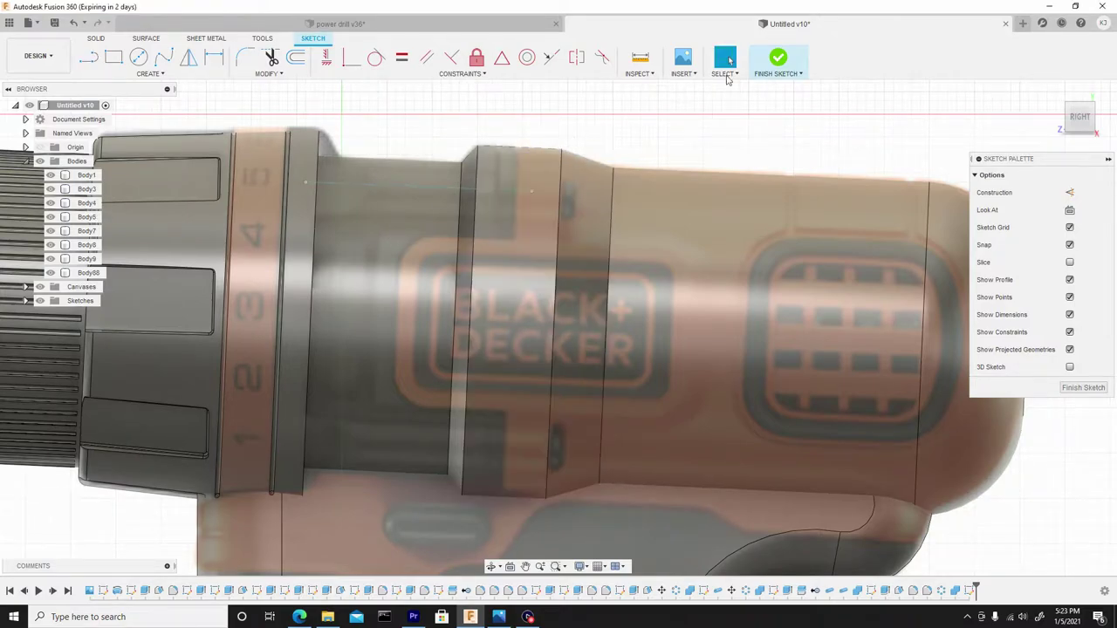
left_click(778, 59)
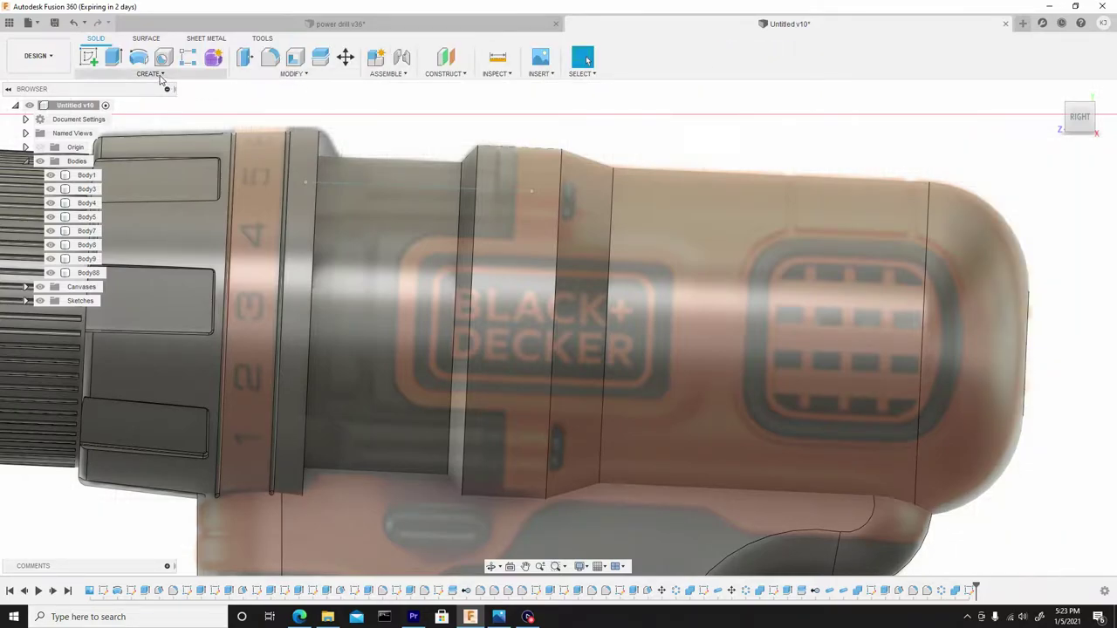
Create a solid circular pipe along the sketched line with a 0.58 mm section size, as a new body.
left_click(159, 74)
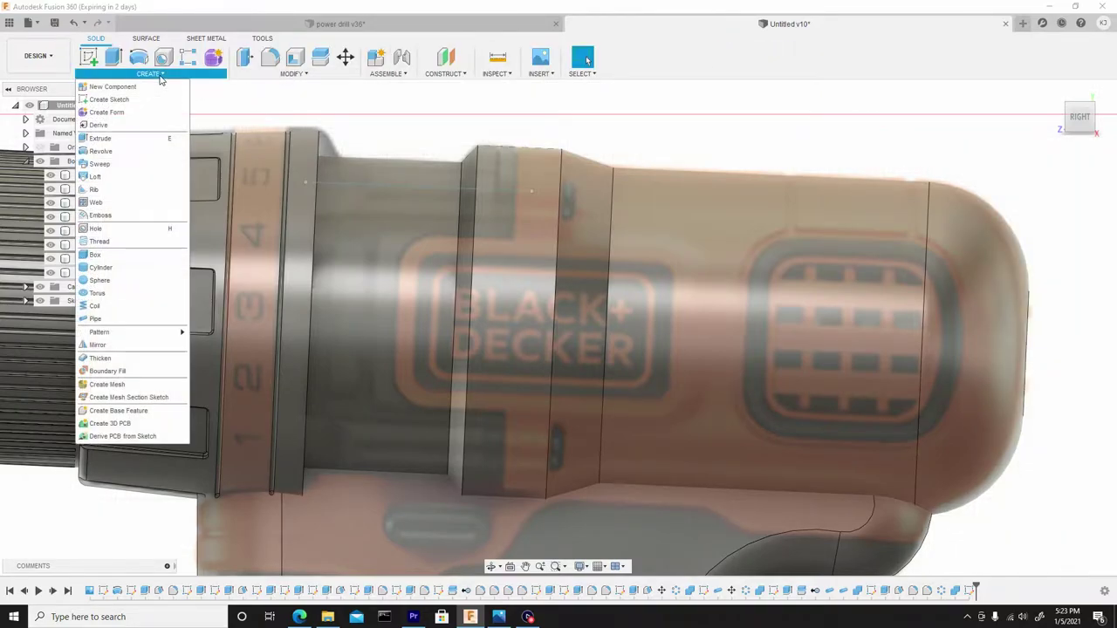
left_click(96, 318)
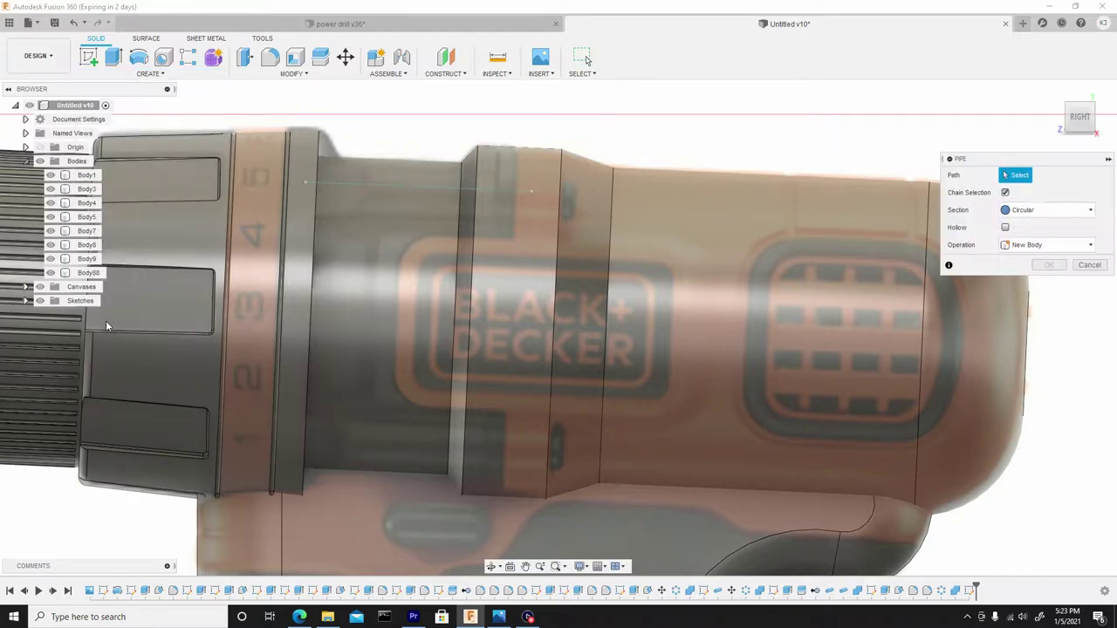
left_click(406, 191)
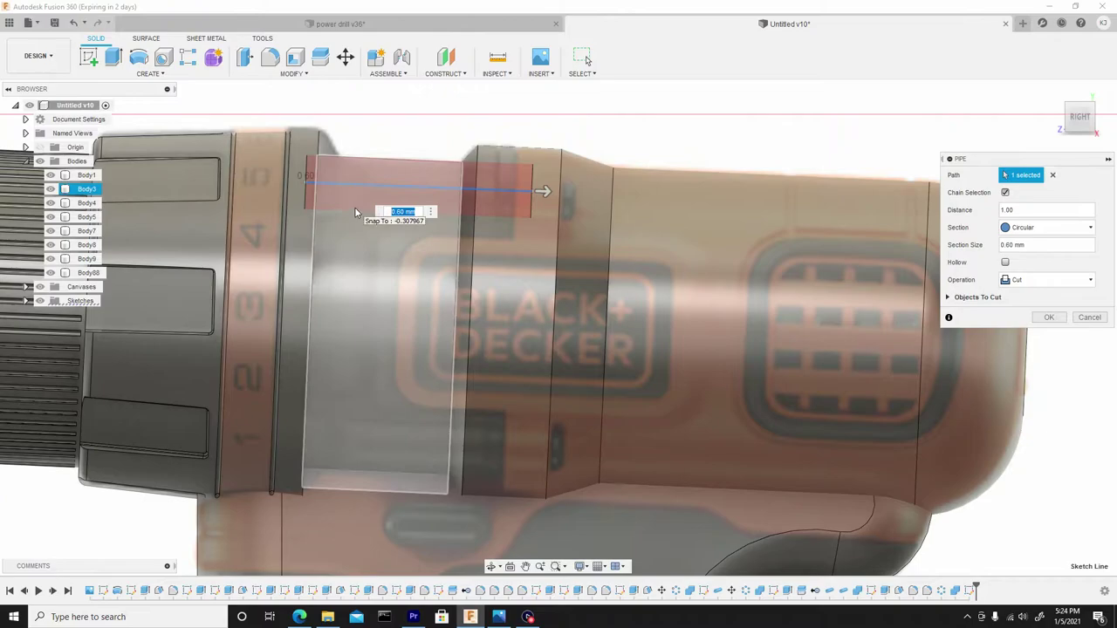
type("0.58")
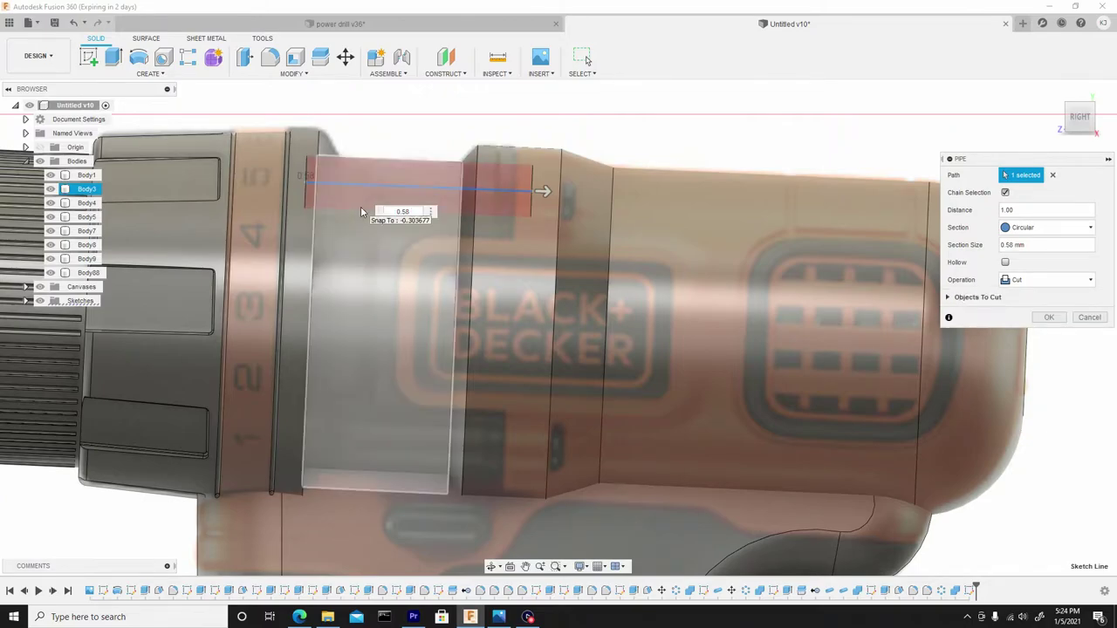
left_click(1040, 281)
left_click(1038, 333)
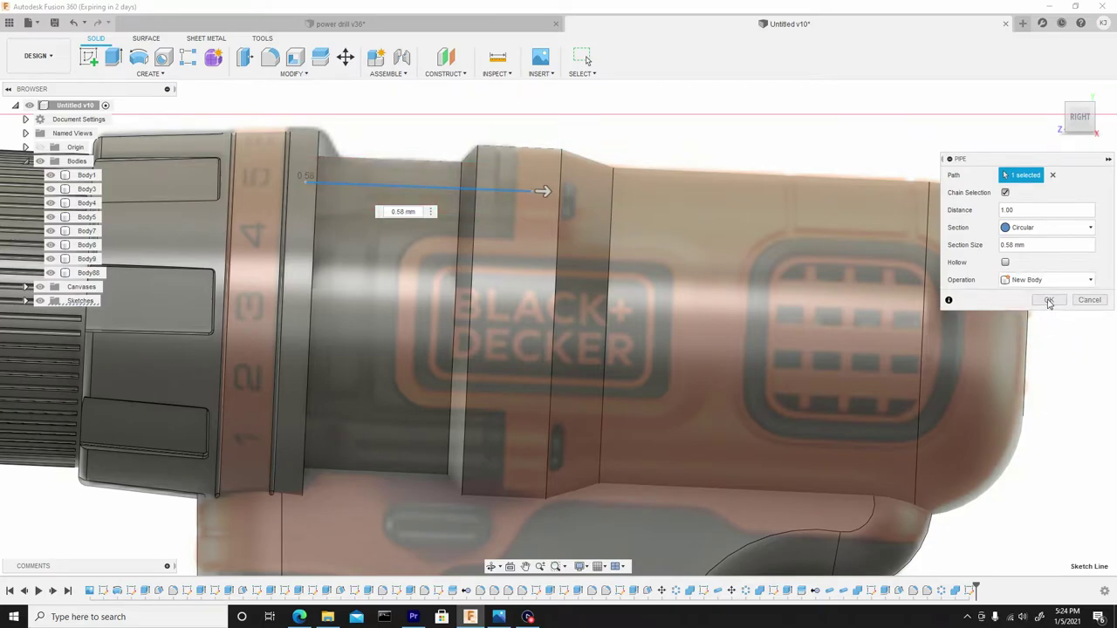
left_click(1047, 300)
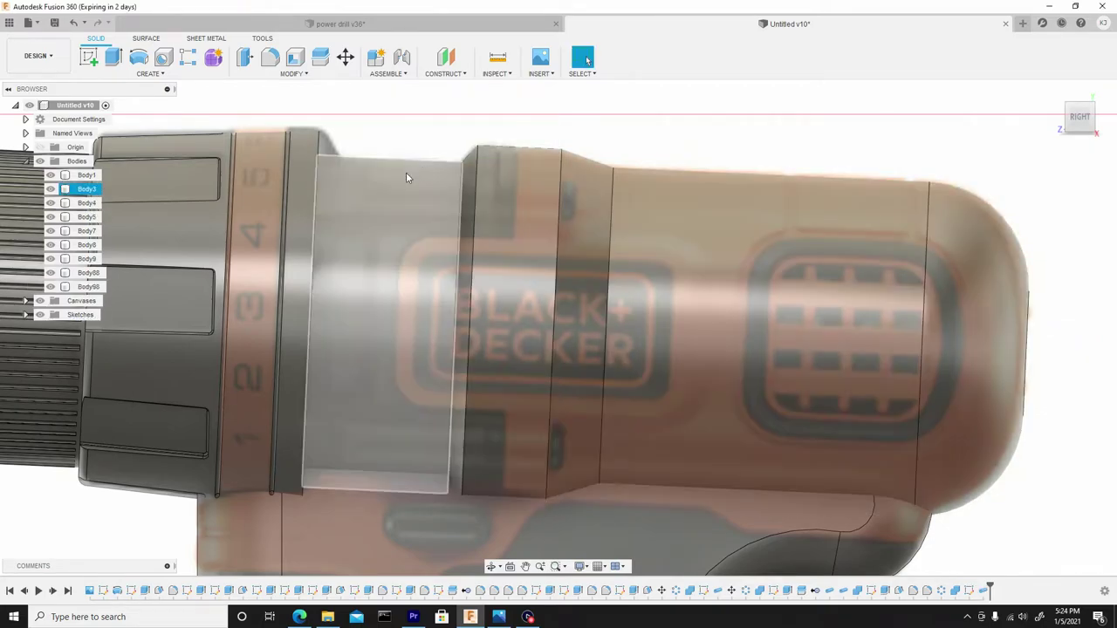
Move the pipe body sideways from the drill's centre plane by about 1.48 mm in X.
right_click(84, 288)
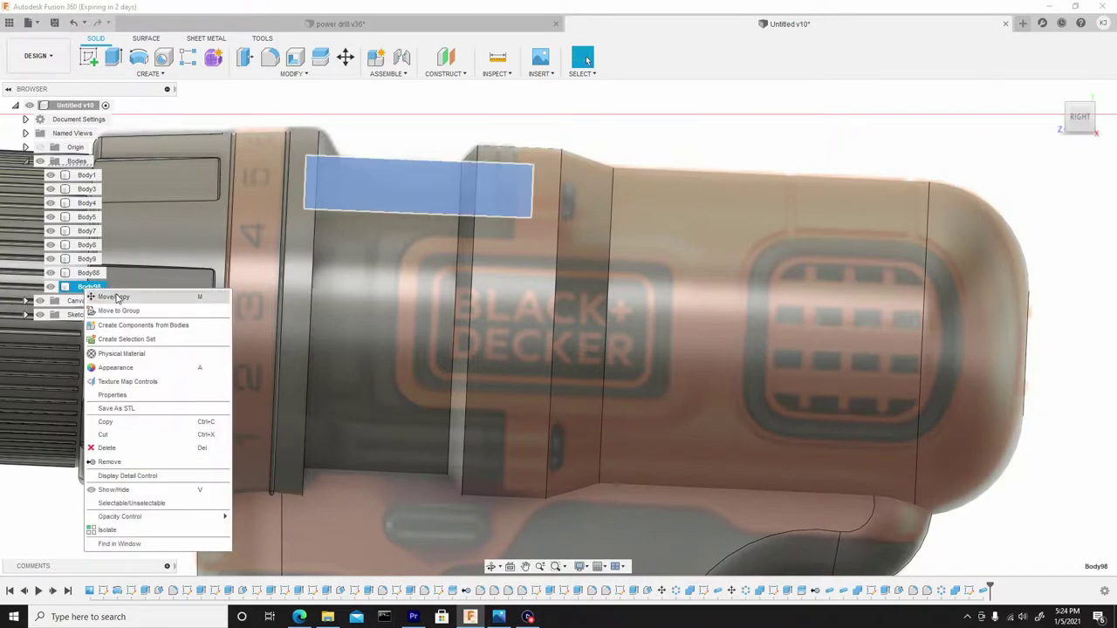
left_click(116, 298)
scroll(349, 203, "down", 3)
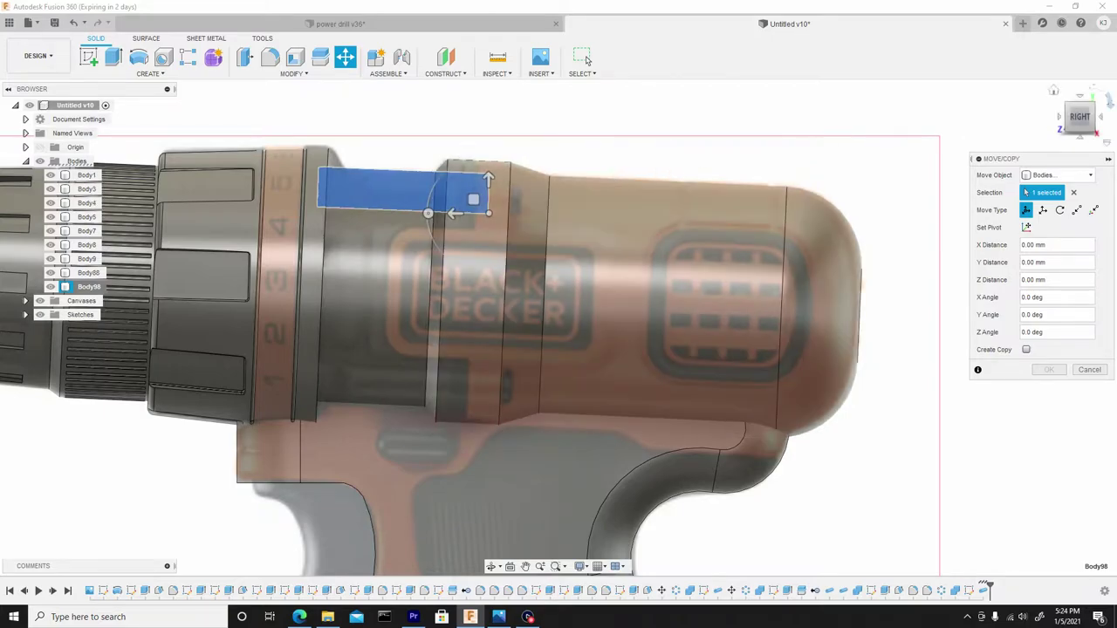
left_click(1104, 124)
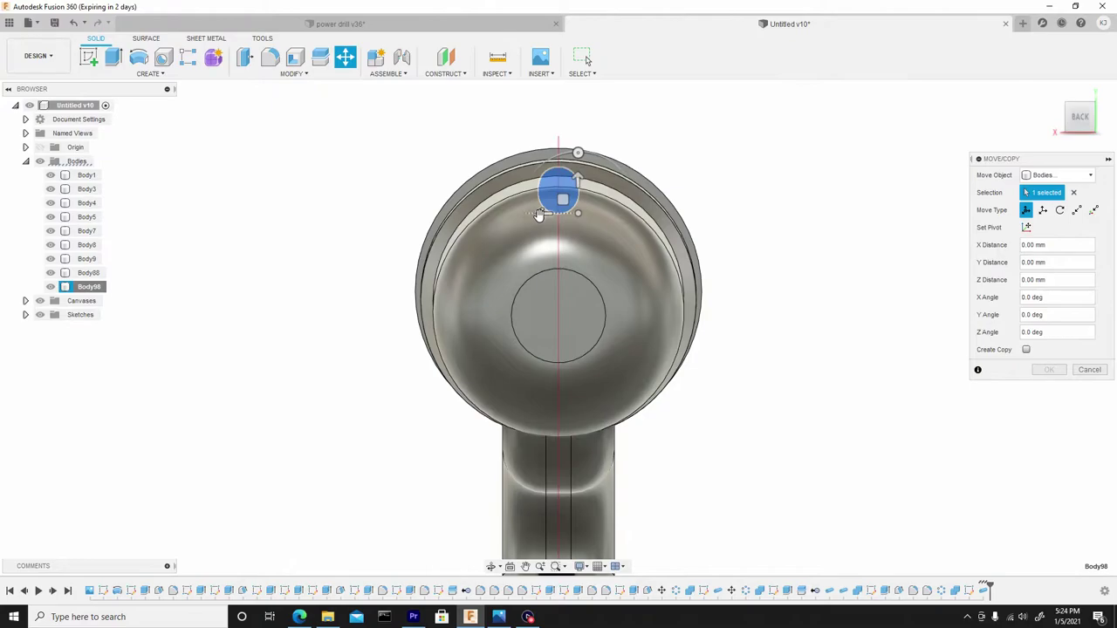
left_click_drag(541, 216, 440, 218)
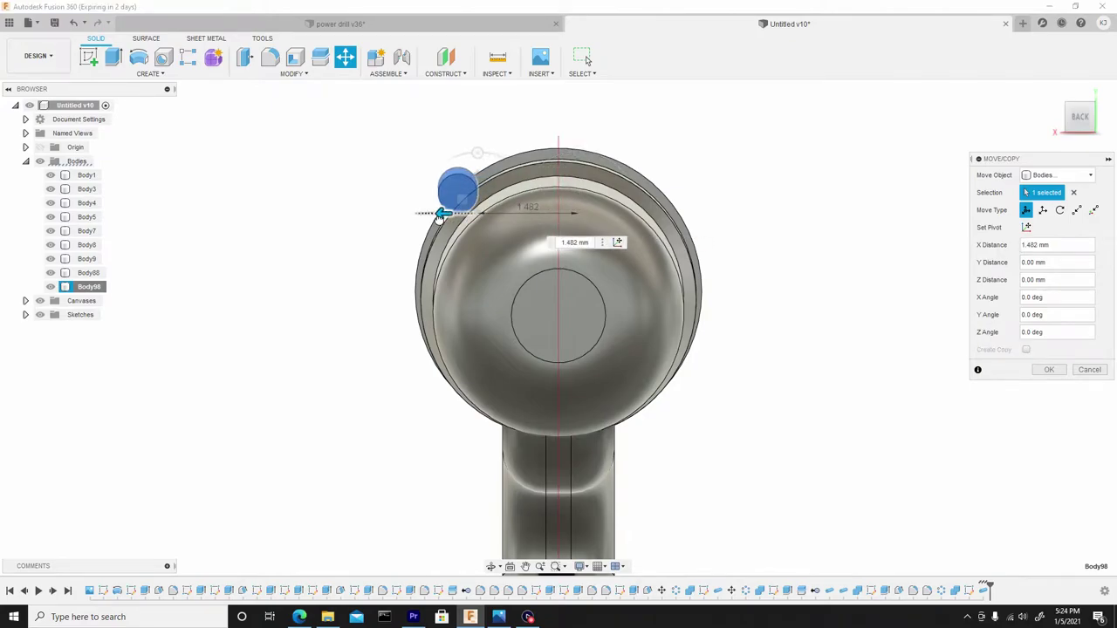
Adjust the pipe body's X distance to about 1.342 mm so it sits against the housing, and apply the move.
middle_click_drag(347, 226, 478, 202, "shift")
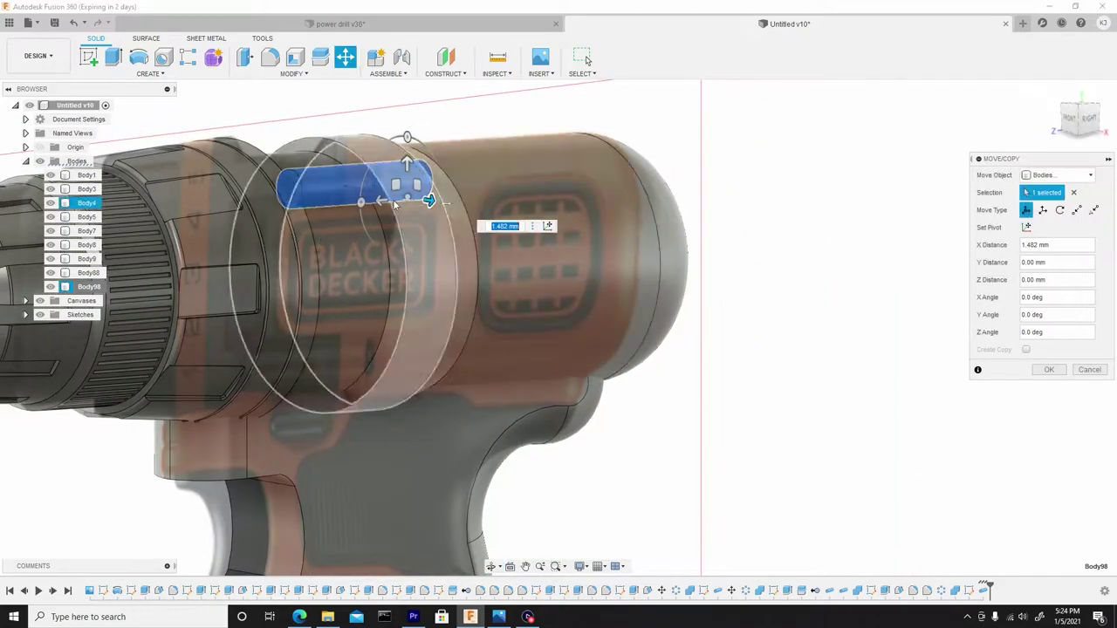
scroll(307, 204, "up", 3)
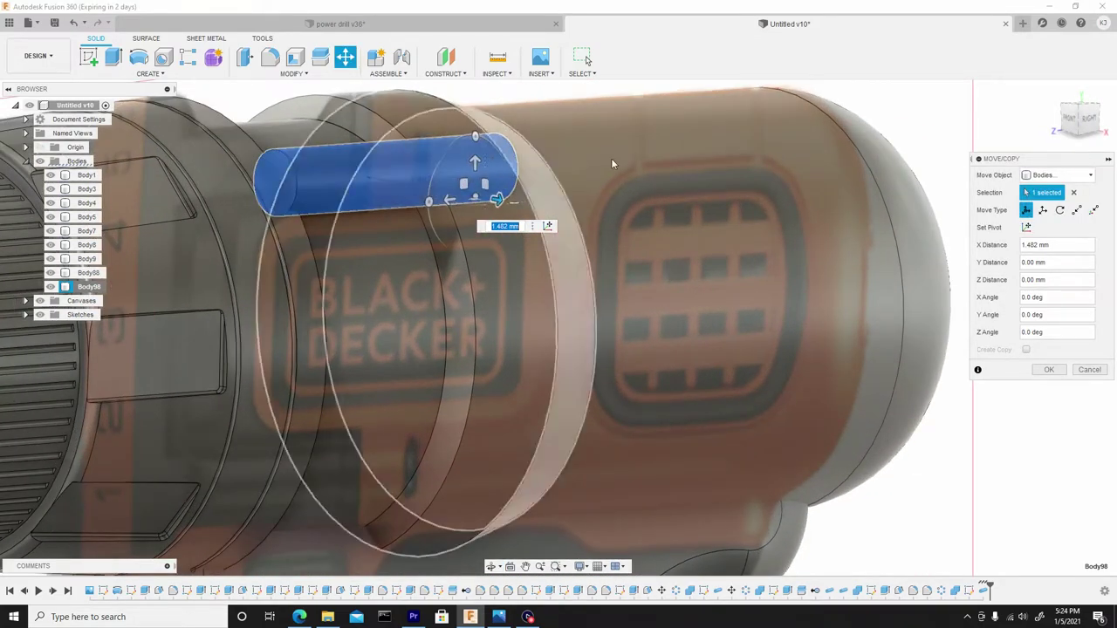
left_click(1088, 120)
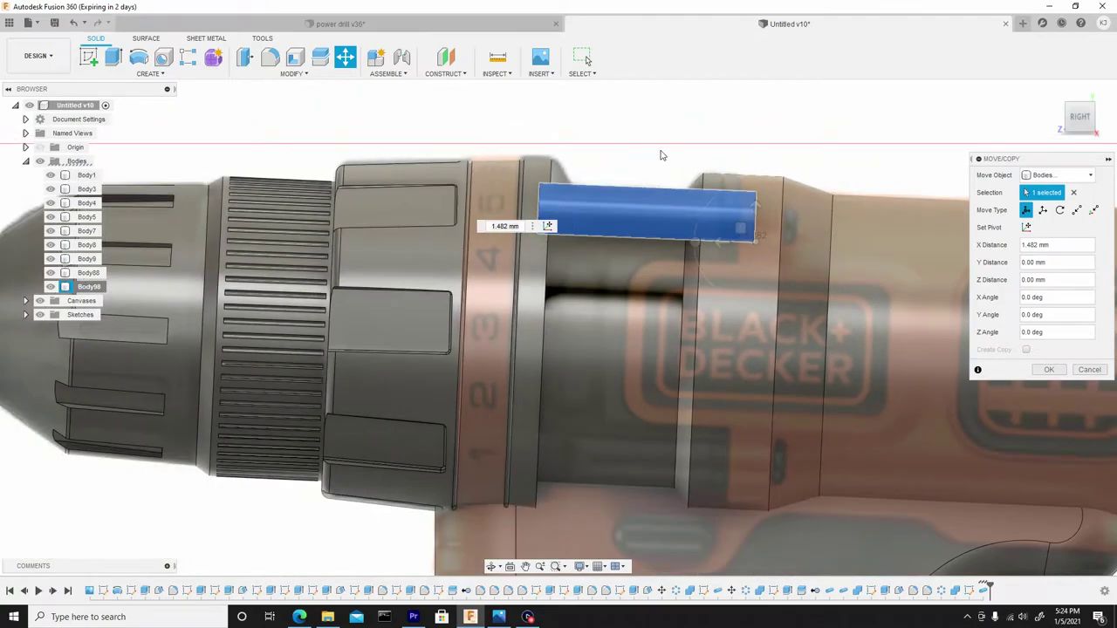
middle_click_drag(663, 155, 522, 185, "shift")
scroll(583, 135, "up", 5)
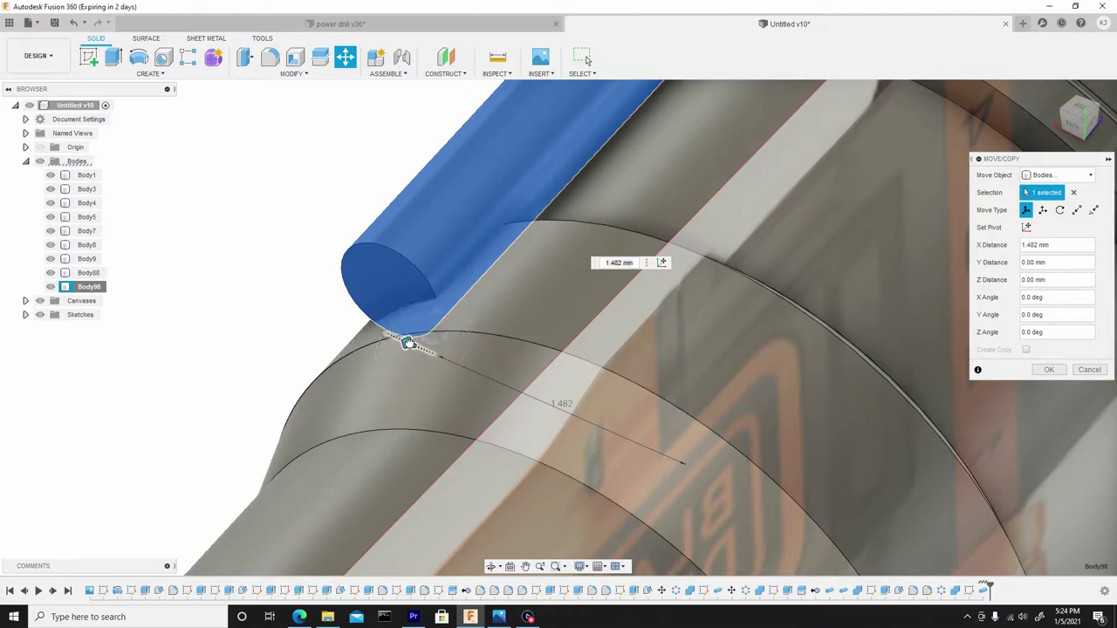
left_click_drag(406, 341, 431, 354)
middle_click_drag(433, 353, 464, 229, "shift")
middle_click_drag(228, 305, 652, 264)
scroll(588, 267, "down", 6)
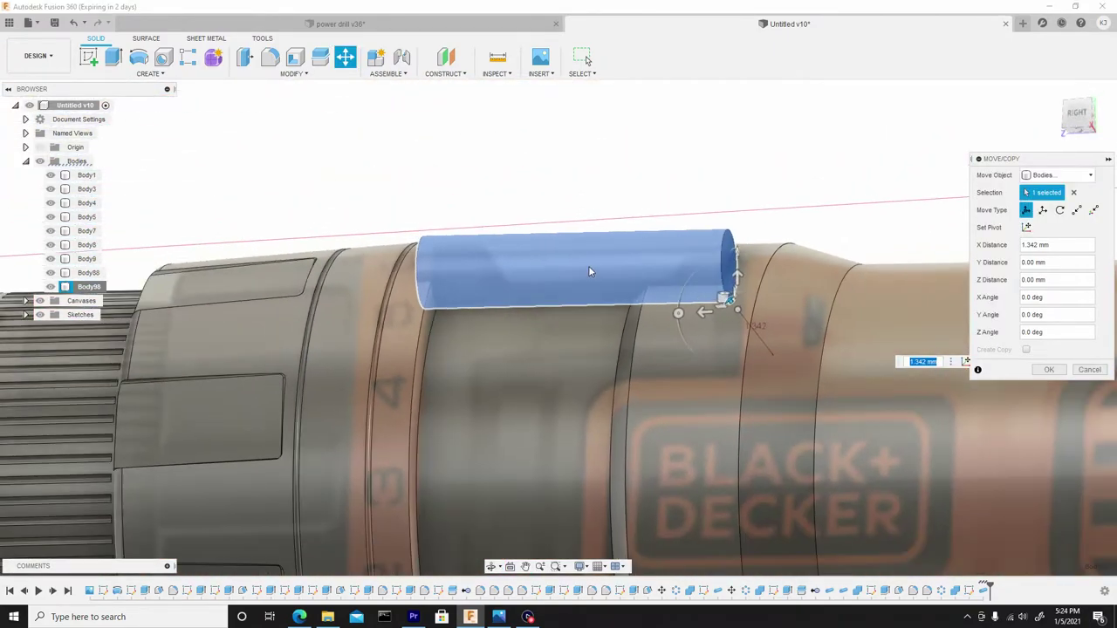
scroll(583, 285, "down", 1)
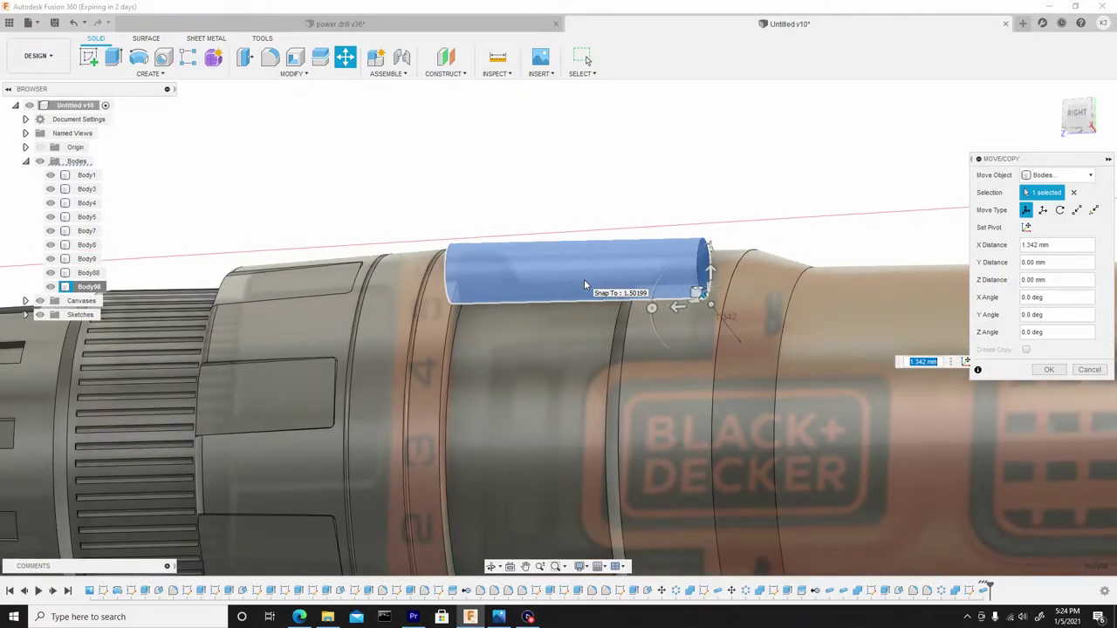
left_click(1053, 370)
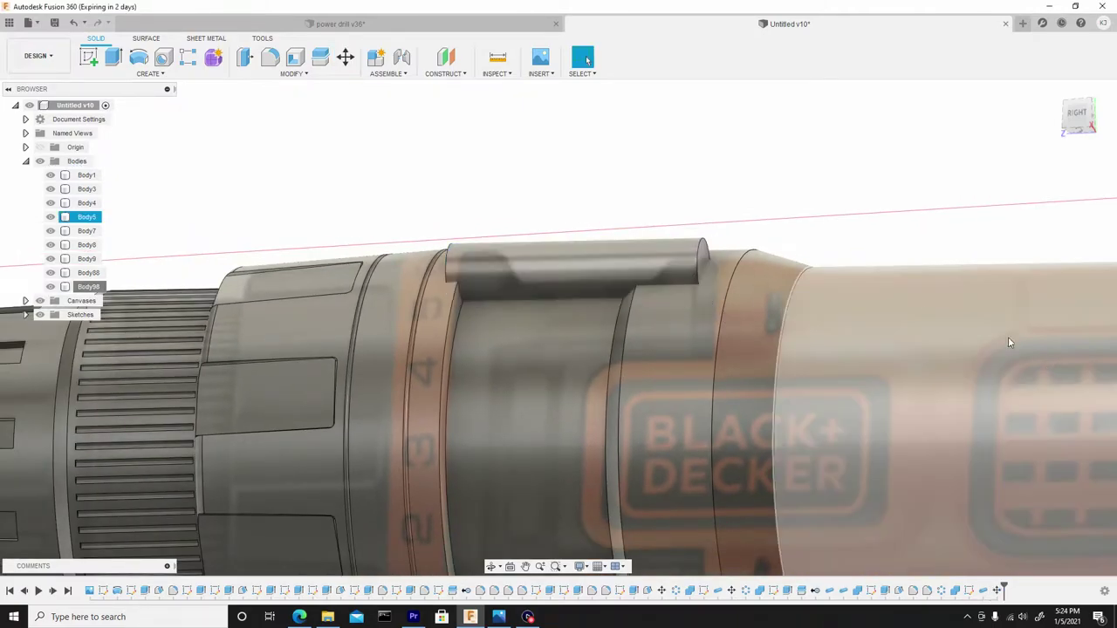
Compare the pipe body with the reference canvas from the right side, temporarily hiding all bodies to examine the detail behind the clutch collar.
scroll(701, 224, "down", 5)
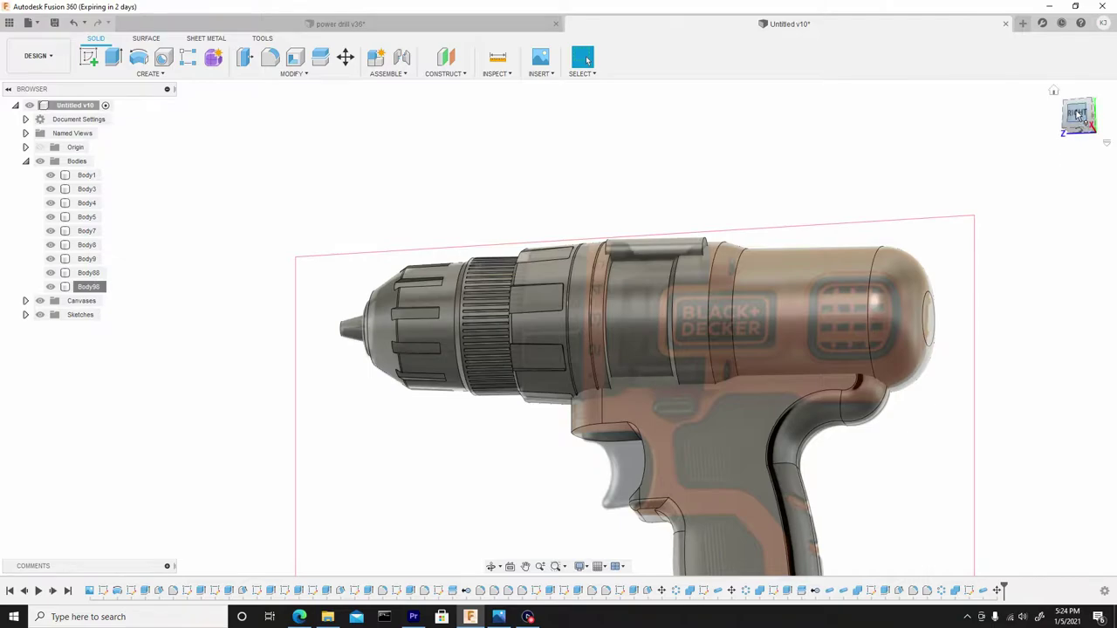
left_click(1076, 114)
scroll(527, 202, "up", 6)
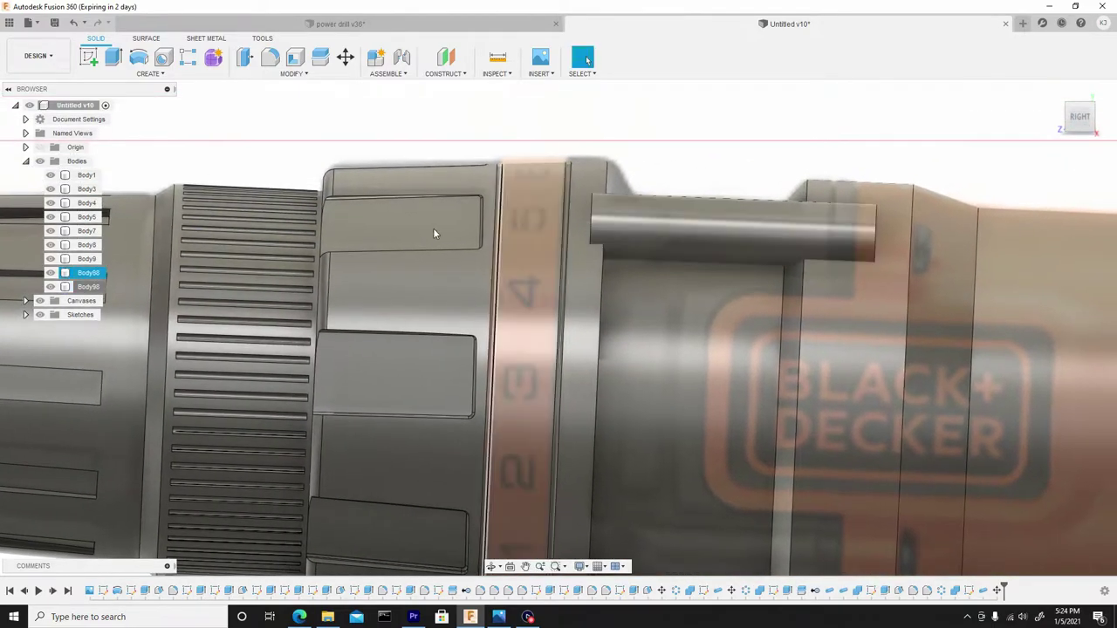
left_click(40, 162)
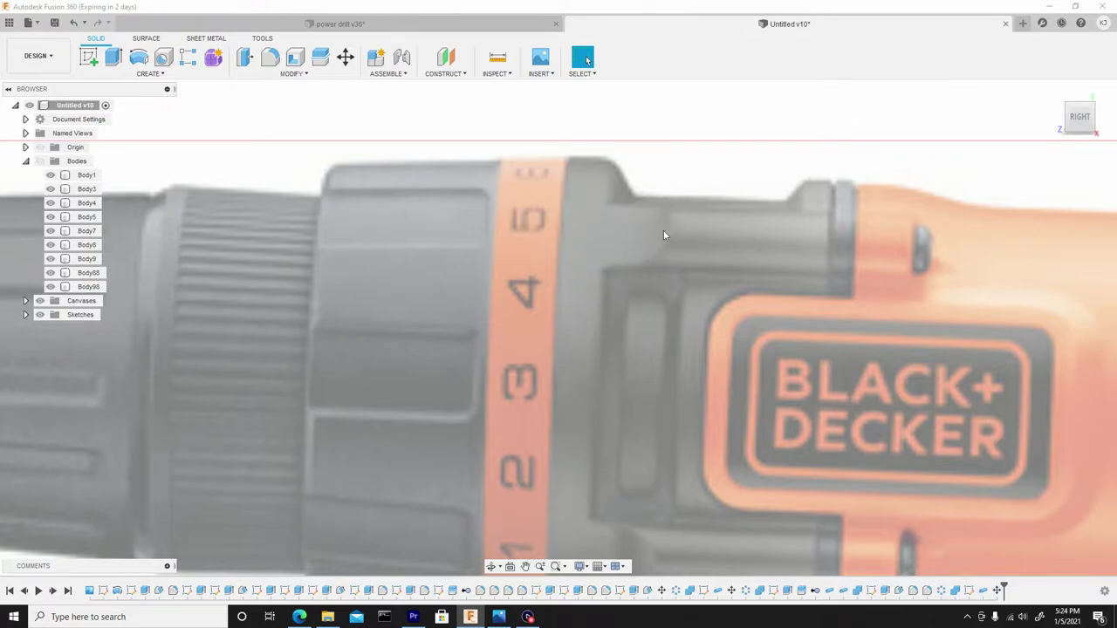
scroll(563, 281, "down", 2)
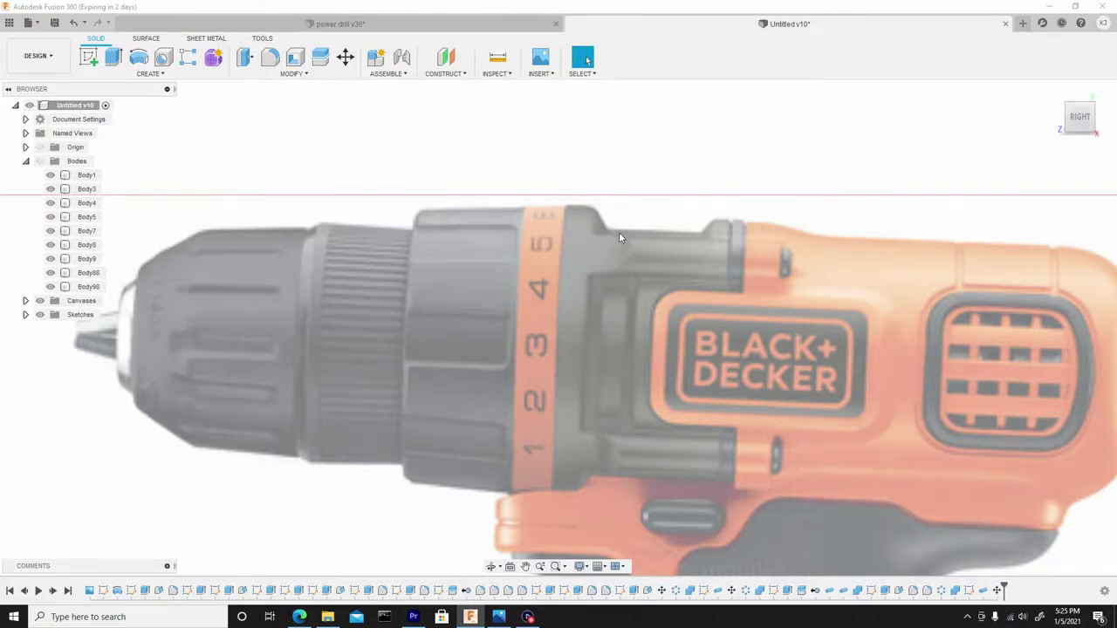
left_click(39, 161)
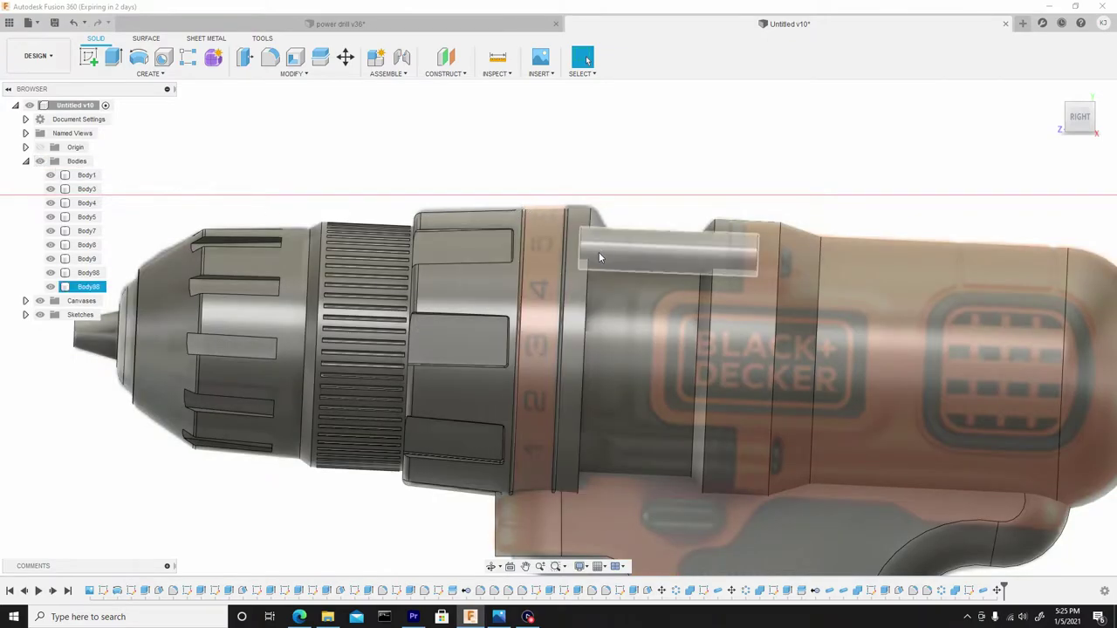
scroll(599, 252, "up", 3)
scroll(588, 289, "down", 3)
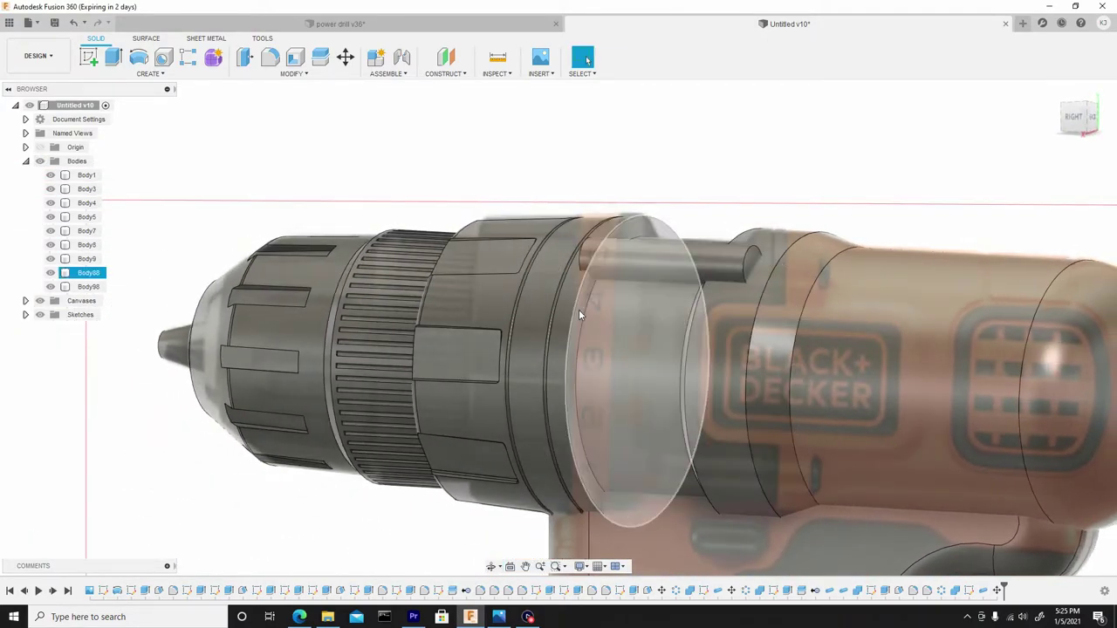
Create a solid circular pipe around the clutch collar's rear circular edge with a 0.6 mm section size, as a new body.
scroll(580, 301, "up", 1)
left_click(144, 75)
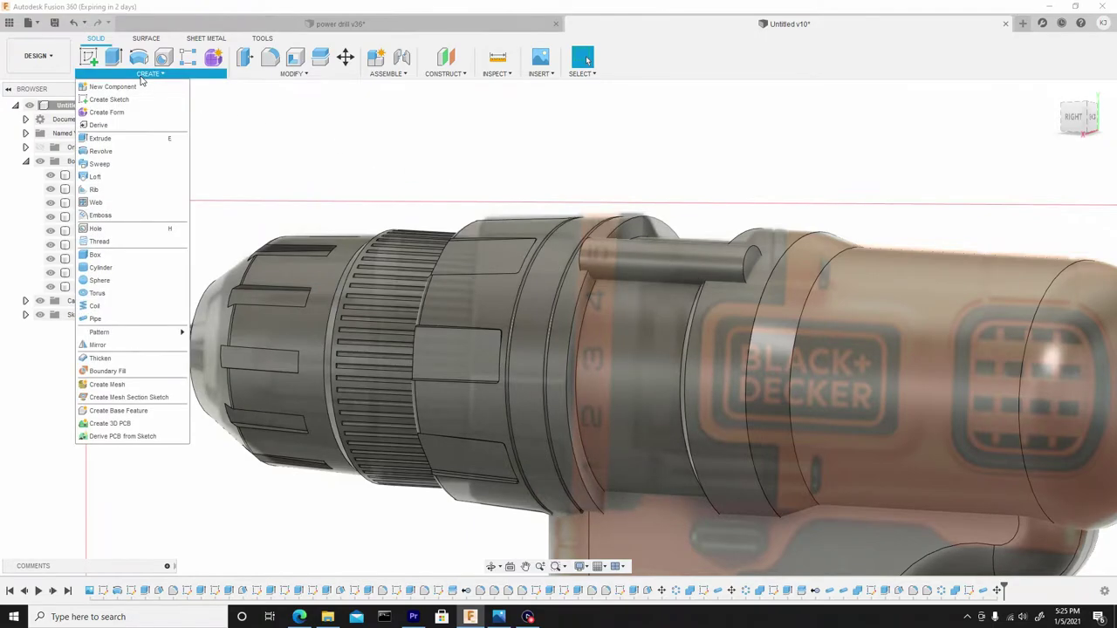
left_click(96, 318)
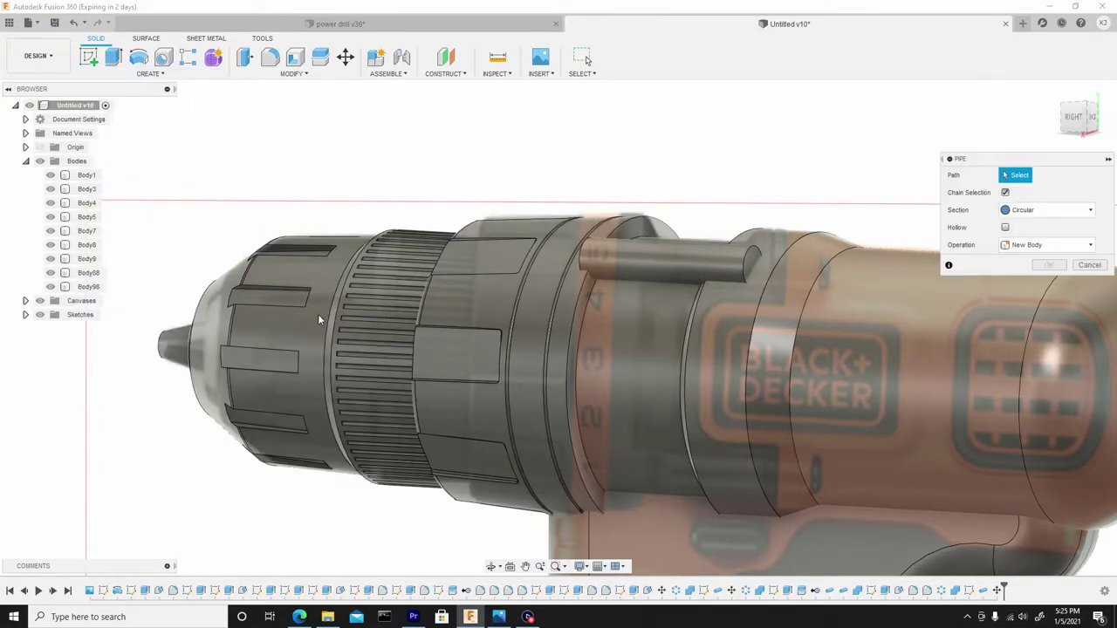
scroll(577, 313, "up", 2)
scroll(575, 307, "up", 2)
left_click(572, 301)
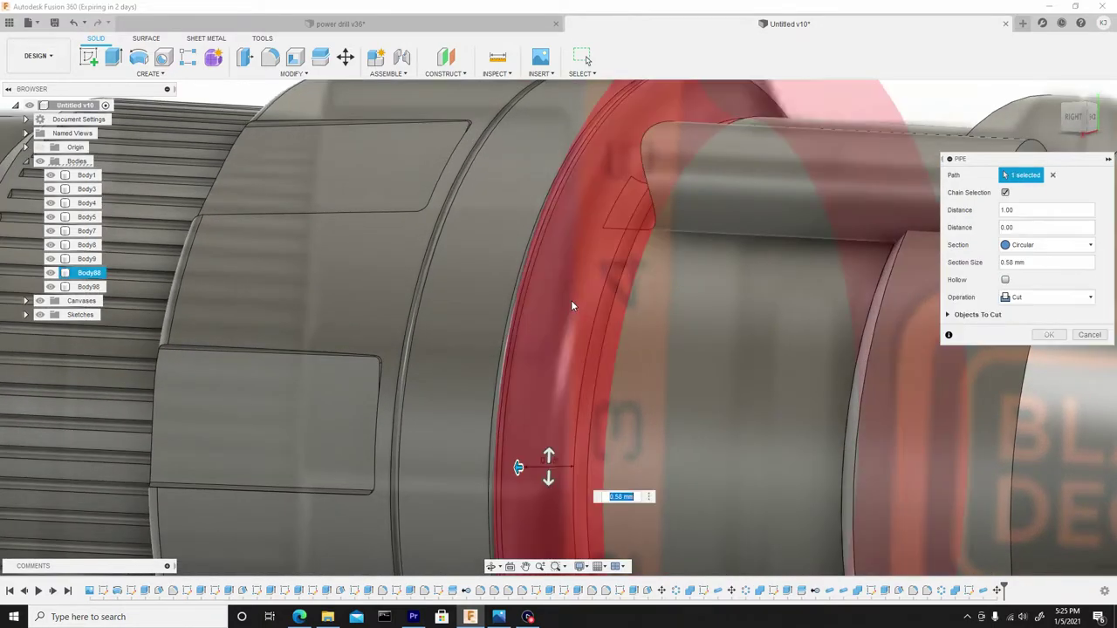
scroll(583, 284, "down", 5)
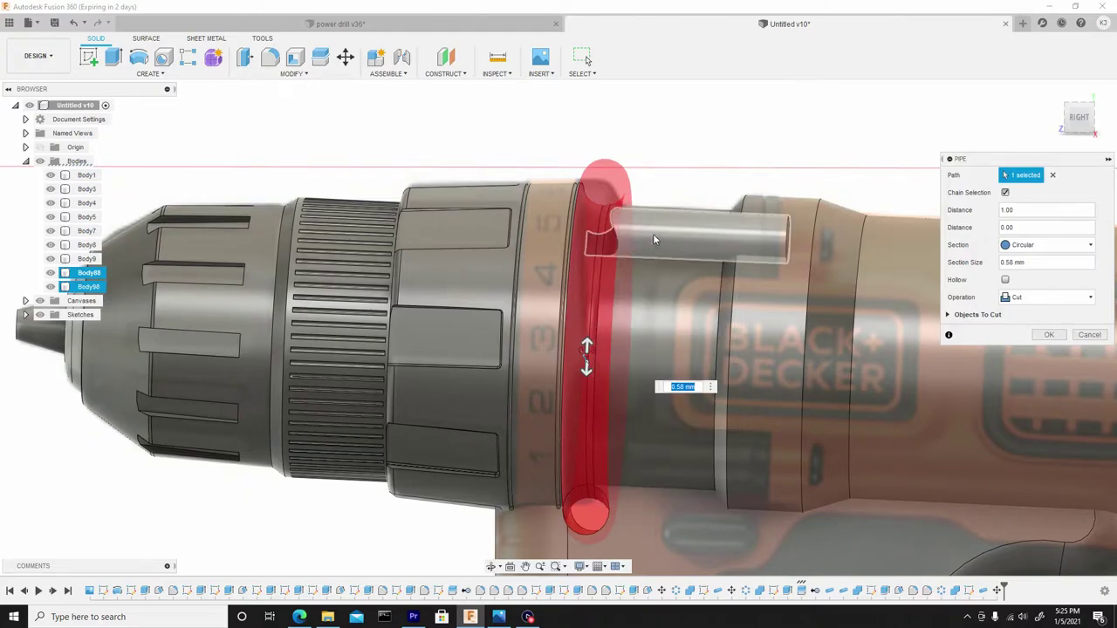
left_click(695, 386)
left_click_drag(695, 387, 618, 387)
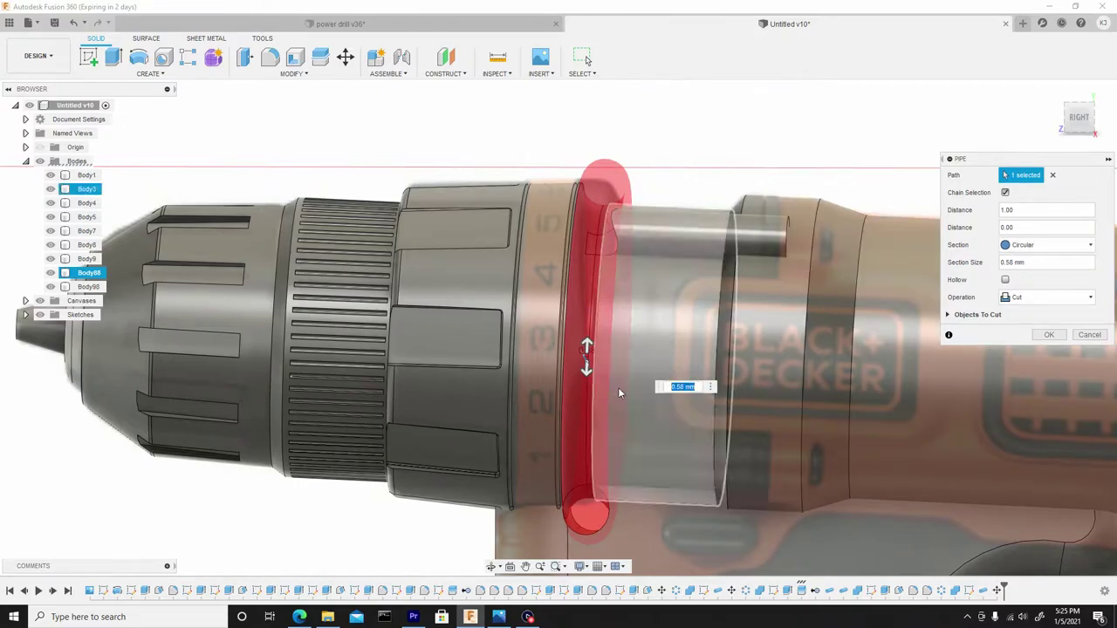
type("0.6")
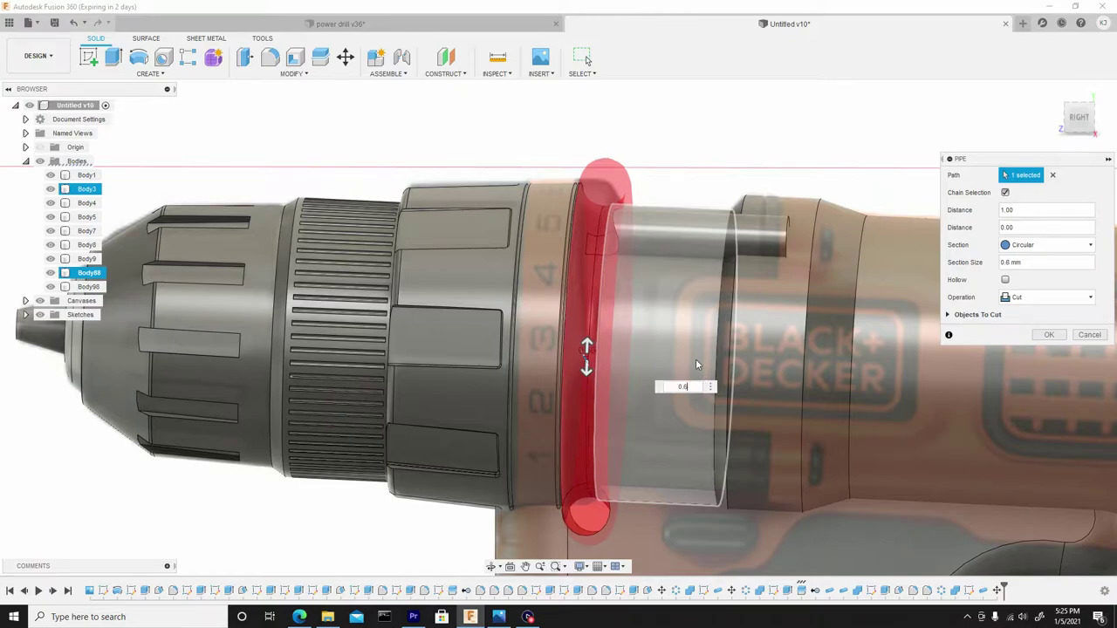
left_click(1038, 297)
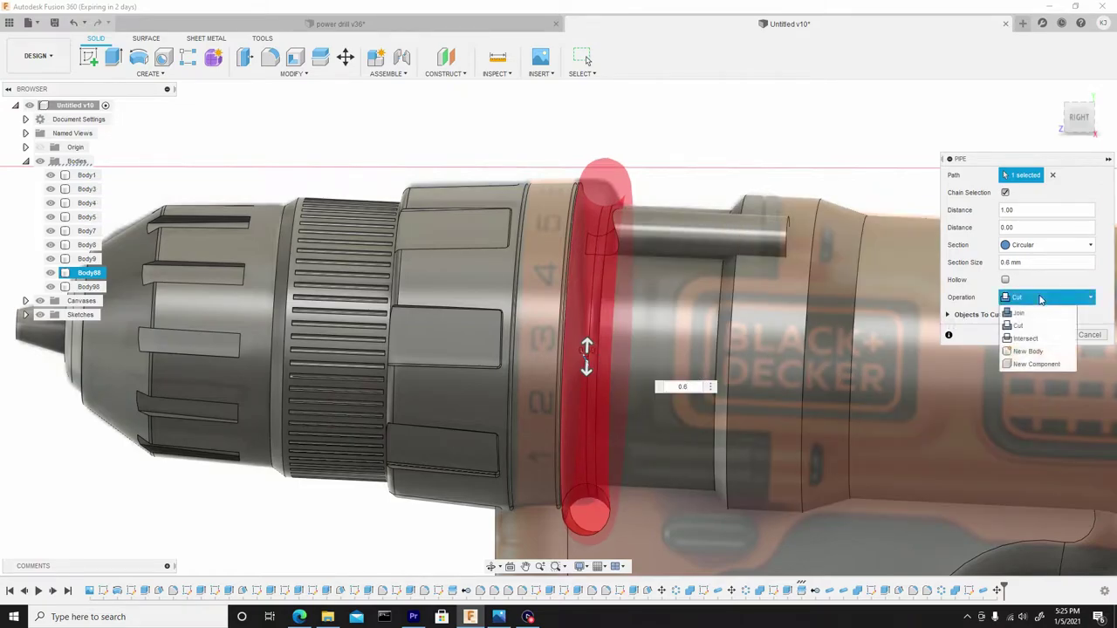
left_click(1022, 345)
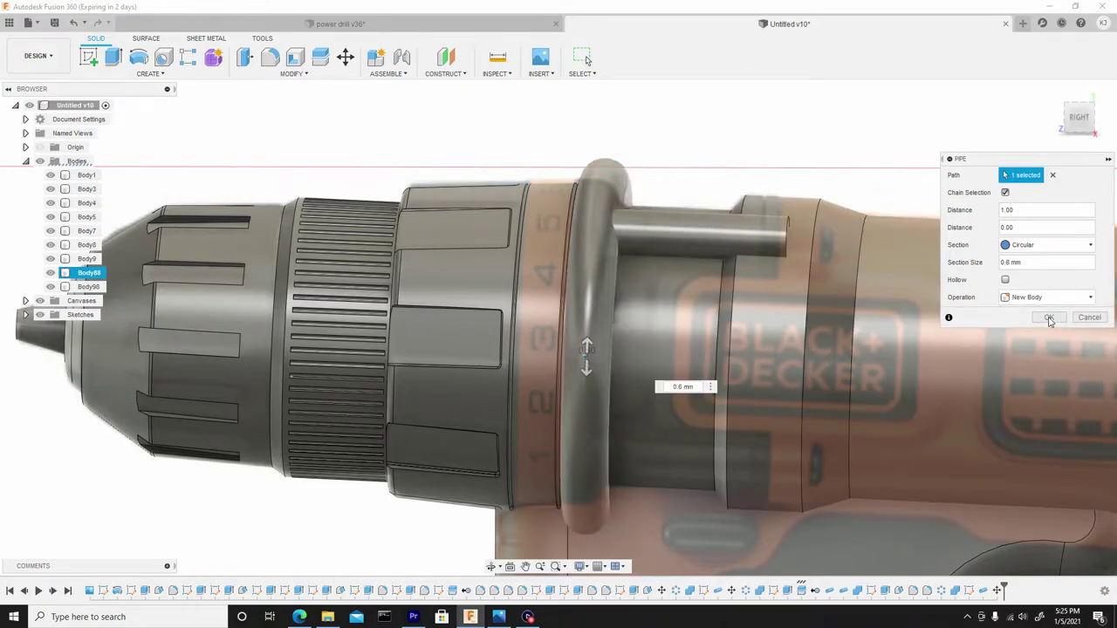
left_click(1048, 317)
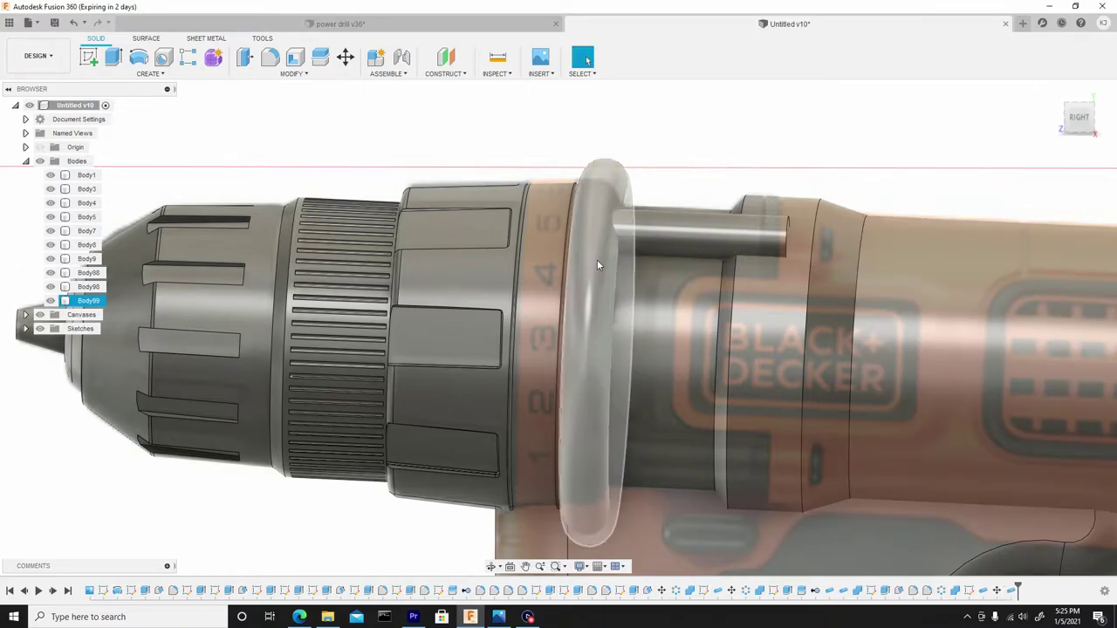
Move the ring-shaped pipe body by about 0.238 mm in Y and -0.087 mm in Z.
left_click(1080, 117)
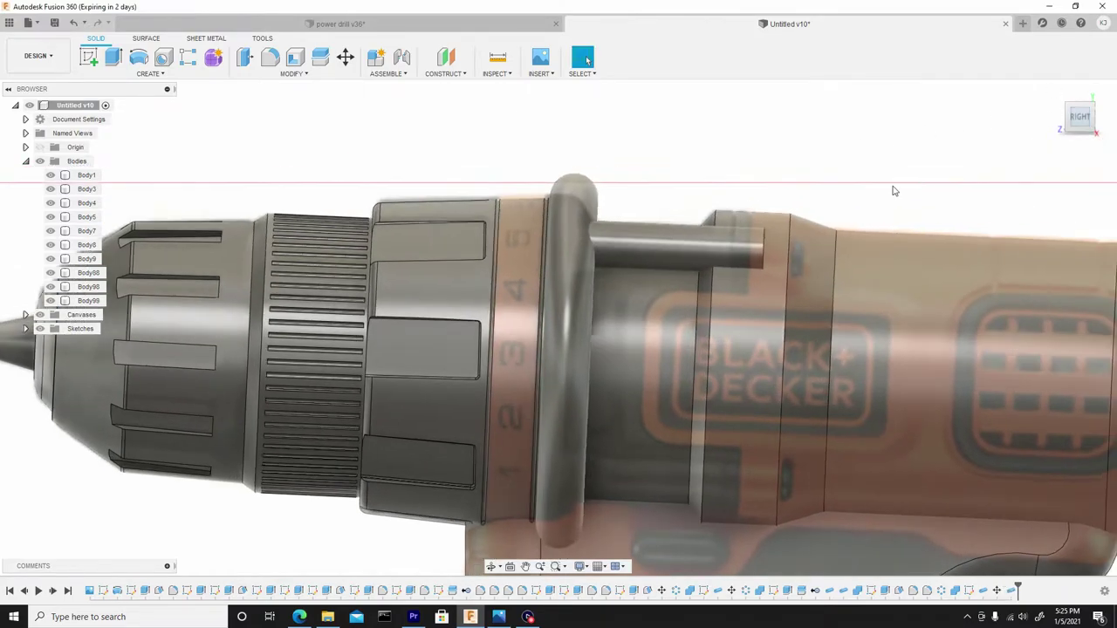
left_click(559, 261)
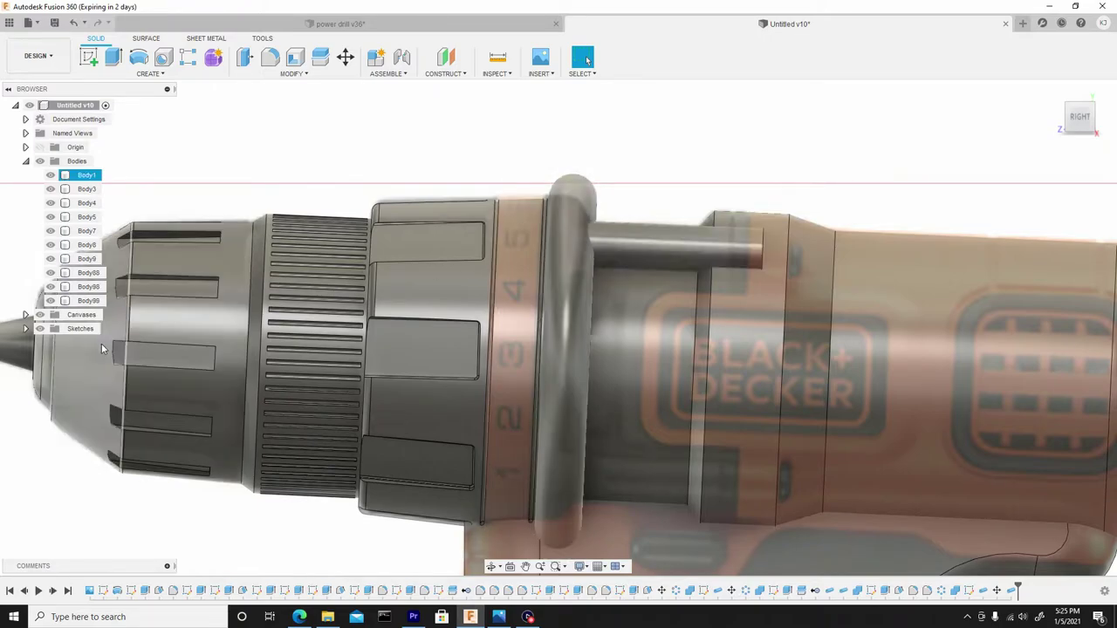
right_click(88, 303)
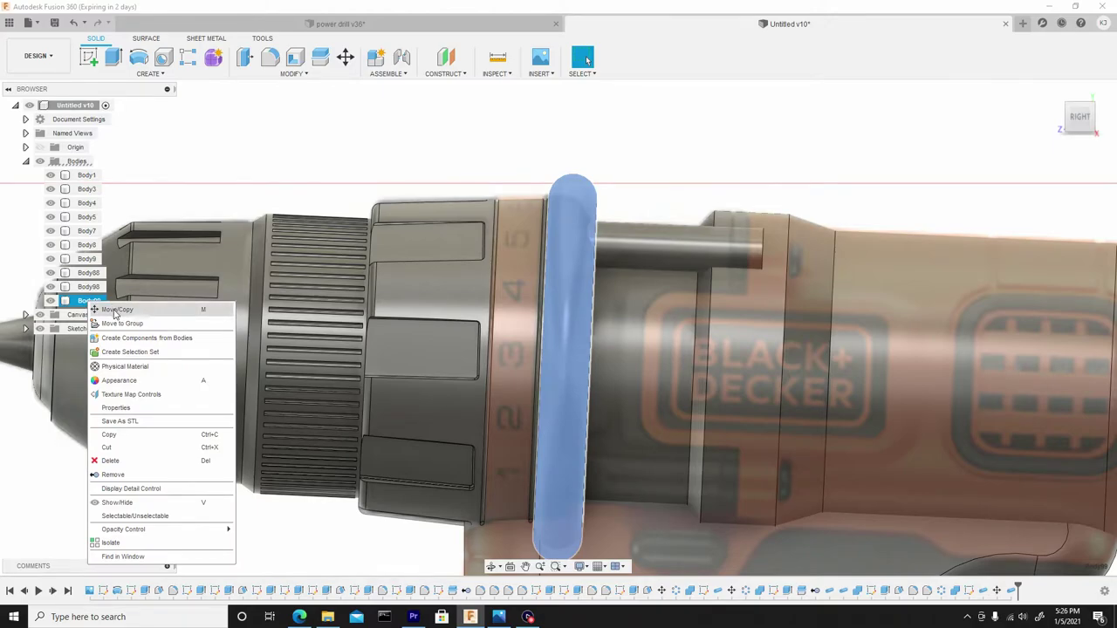
left_click(113, 310)
middle_click_drag(600, 445, 552, 310)
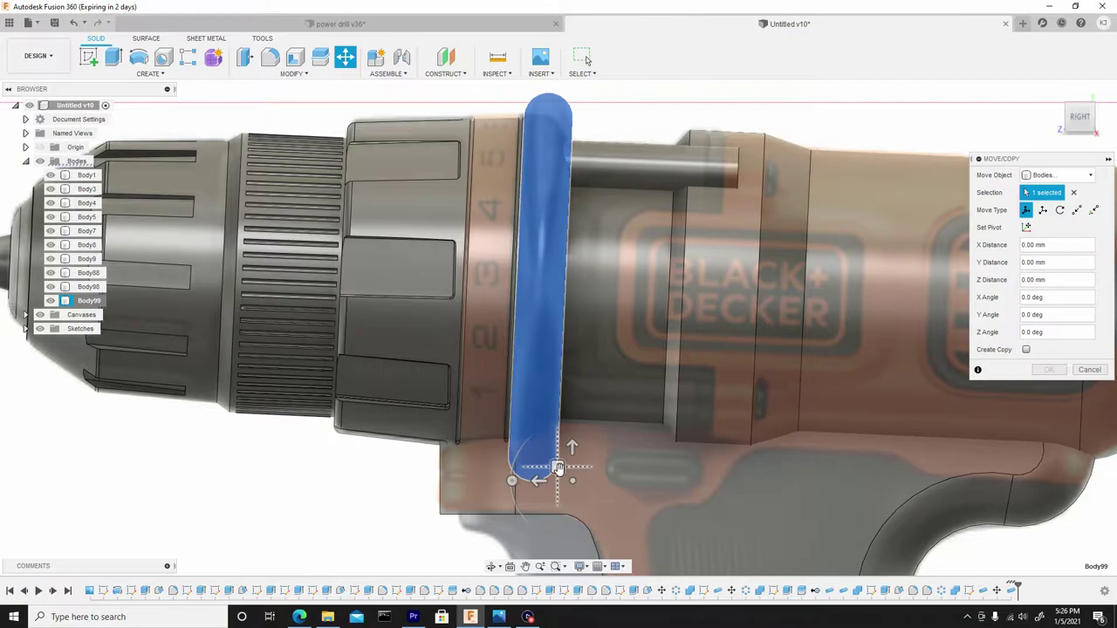
left_click_drag(559, 469, 565, 448)
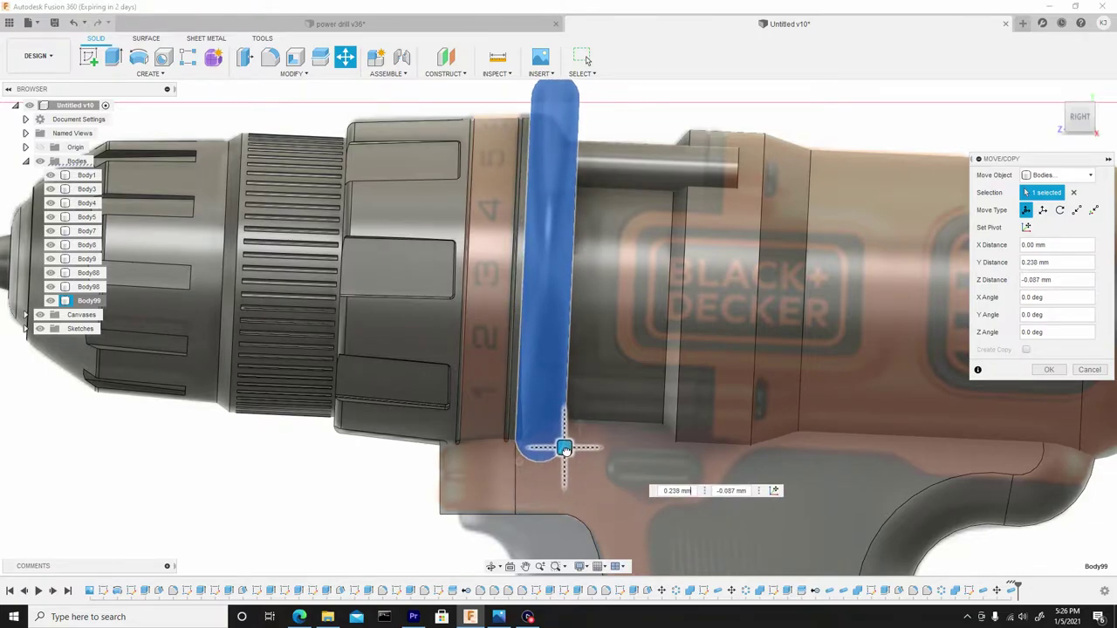
Shift the ring-shaped body by about 0.072 mm in X and -0.006 mm in Y, and apply the move.
middle_click_drag(589, 377, 758, 213, "shift")
middle_click_drag(678, 194, 671, 196, "shift")
middle_click_drag(632, 375, 500, 401, "shift")
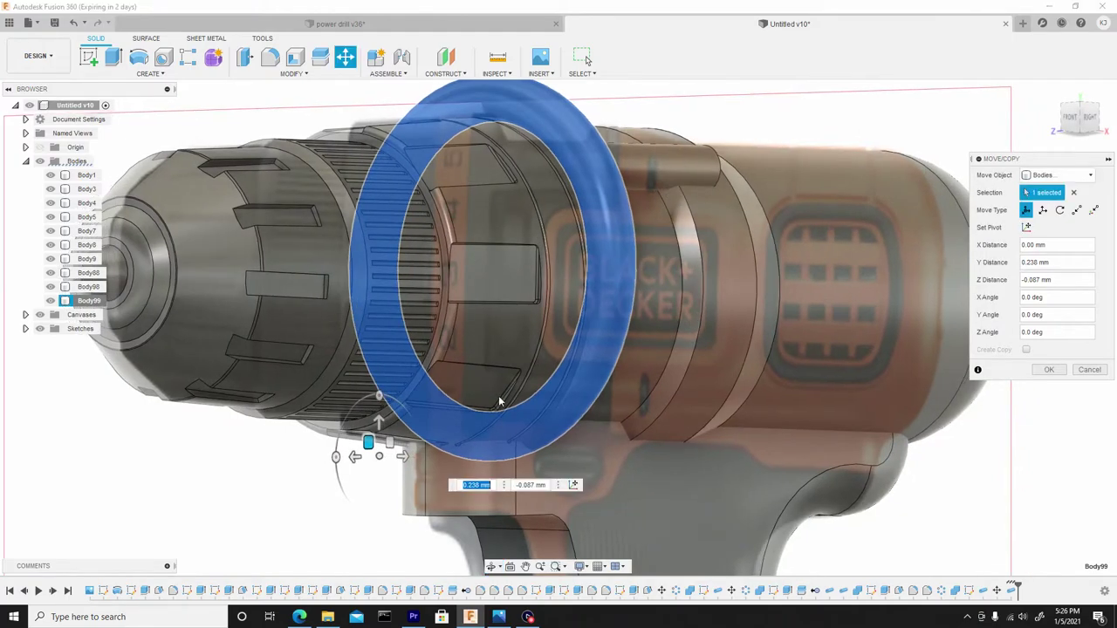
left_click_drag(390, 443, 393, 443)
middle_click_drag(518, 319, 559, 260, "shift")
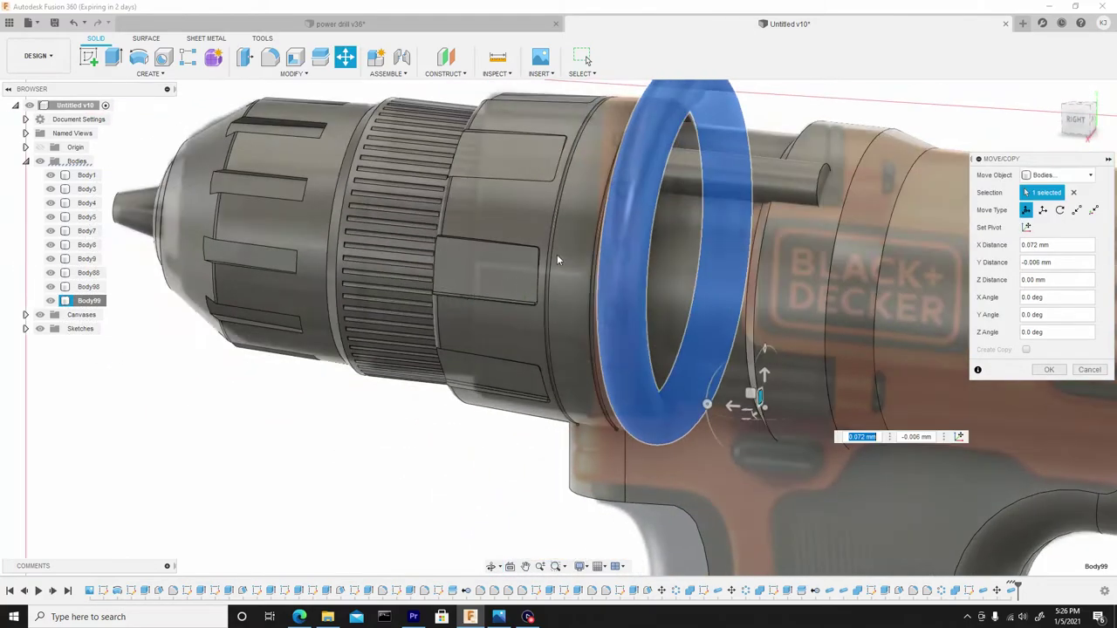
middle_click_drag(773, 202, 912, 314, "shift")
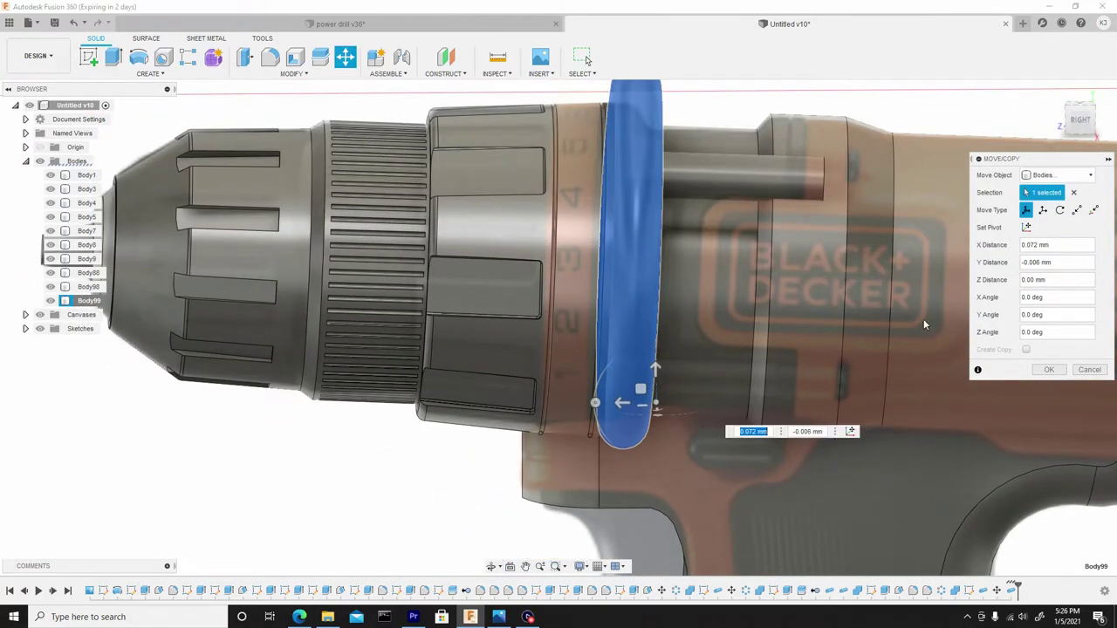
left_click(1048, 371)
Combine with Cut to subtract the ring-shaped body from the straight pipe body, without keeping the tool body.
scroll(645, 154, "up", 2)
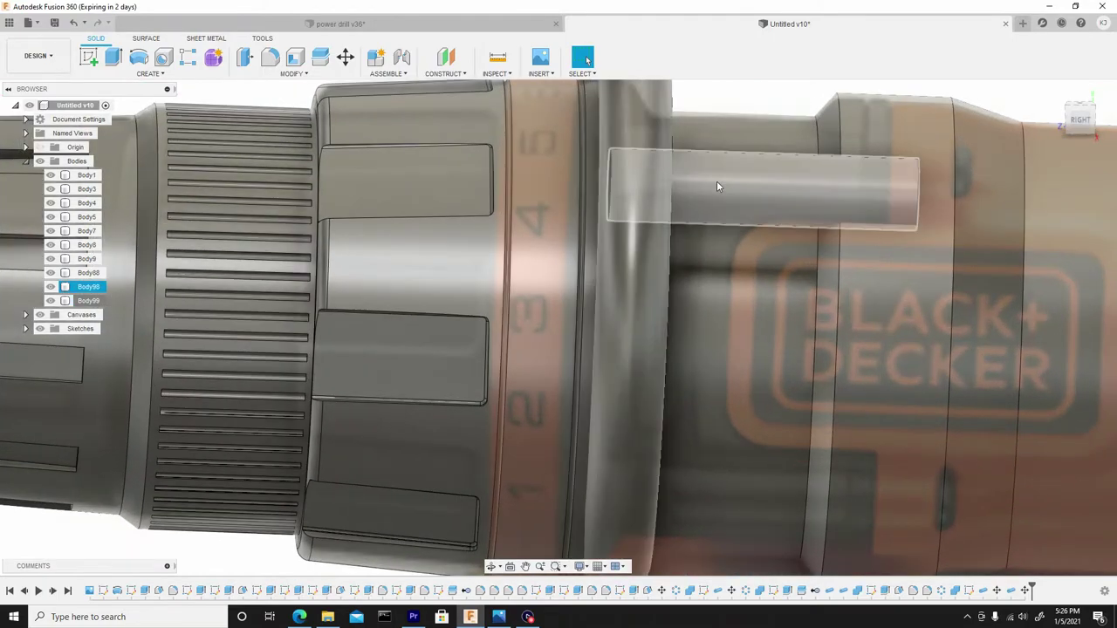
scroll(717, 185, "down", 4)
scroll(710, 229, "down", 2)
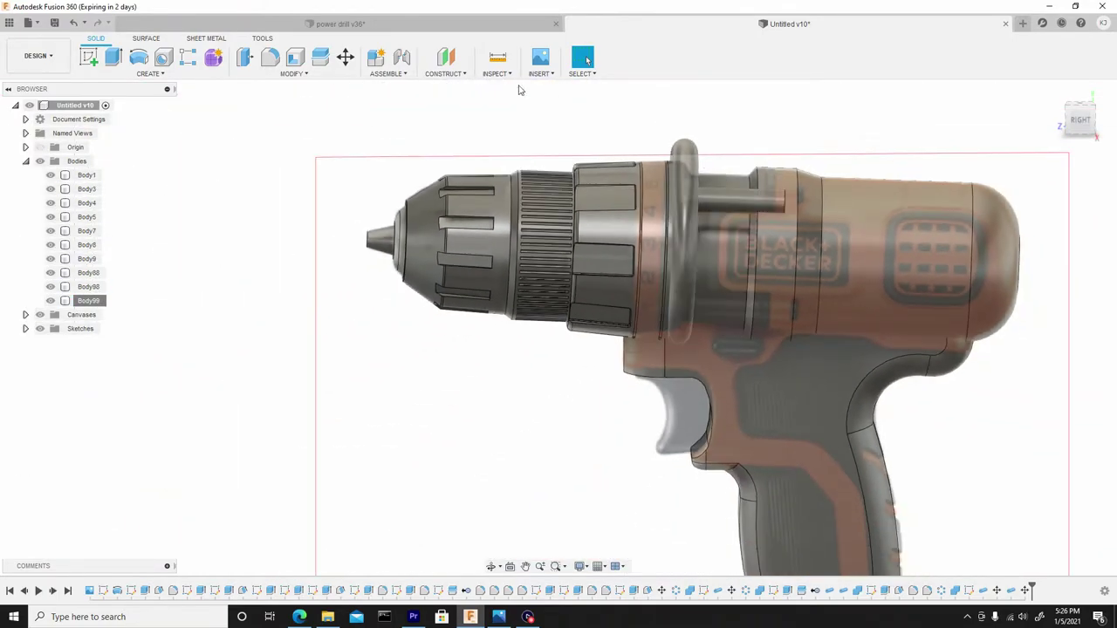
left_click(280, 75)
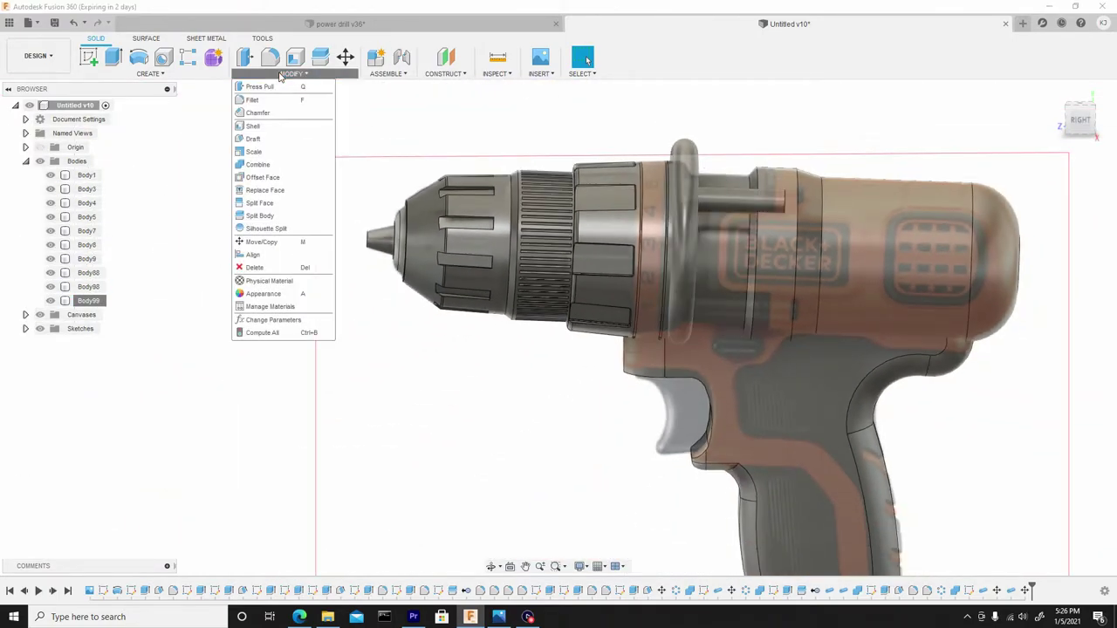
left_click(257, 164)
middle_click_drag(435, 226, 429, 225)
scroll(466, 313, "up", 5)
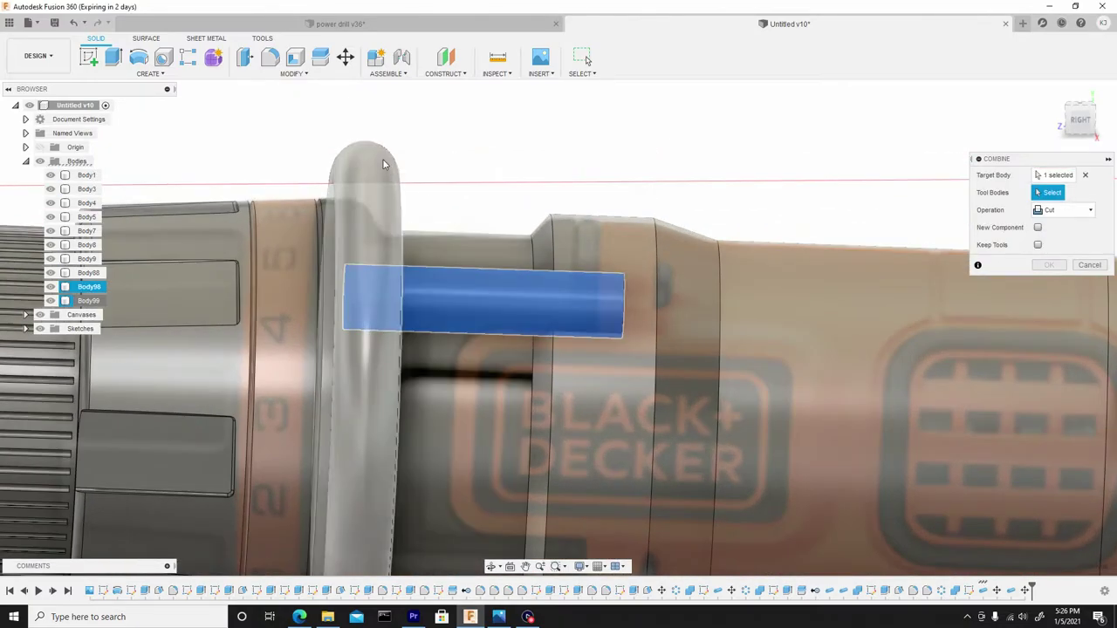
left_click(377, 167)
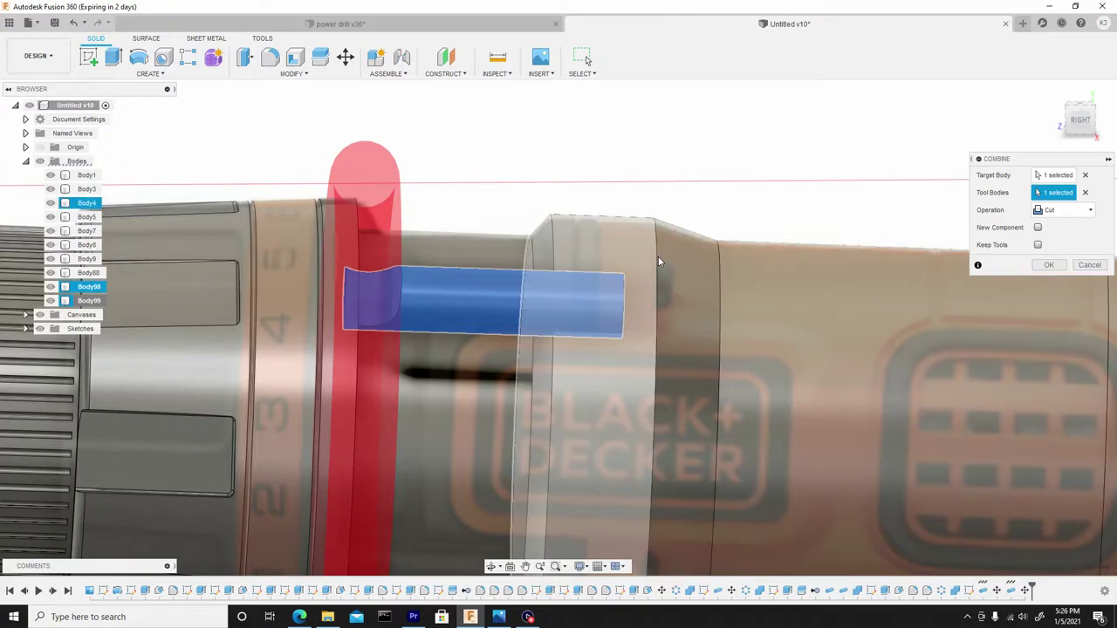
middle_click_drag(409, 332, 379, 276, "shift")
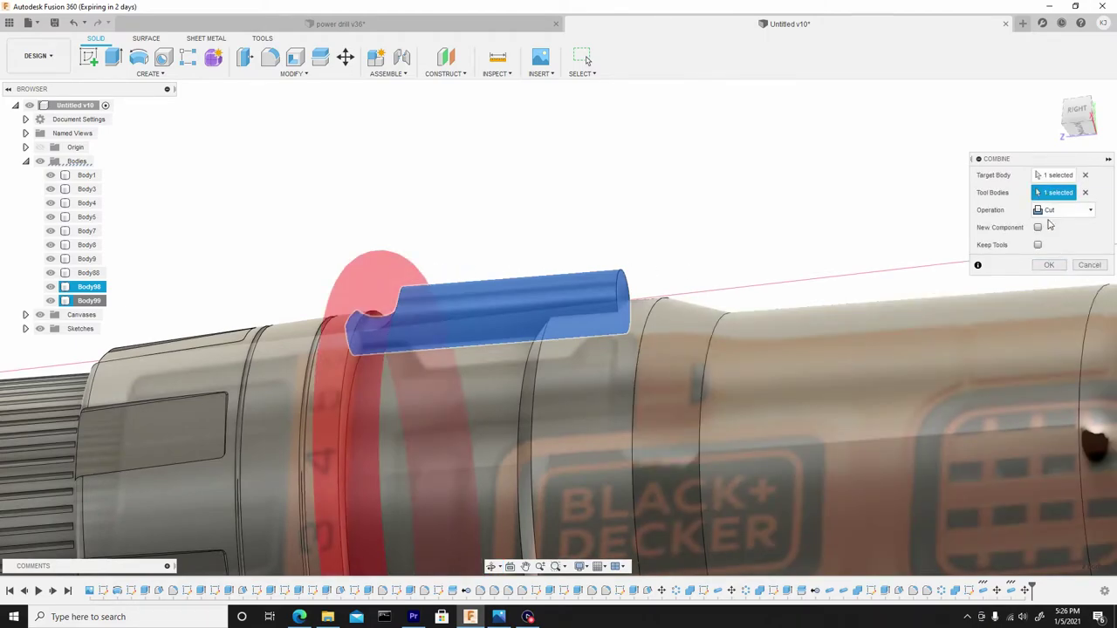
left_click(1046, 265)
middle_click_drag(400, 240, 382, 252, "shift")
Move the notched pipe body by about 0.089 mm in X and 0.025 mm in Y.
left_click(440, 318)
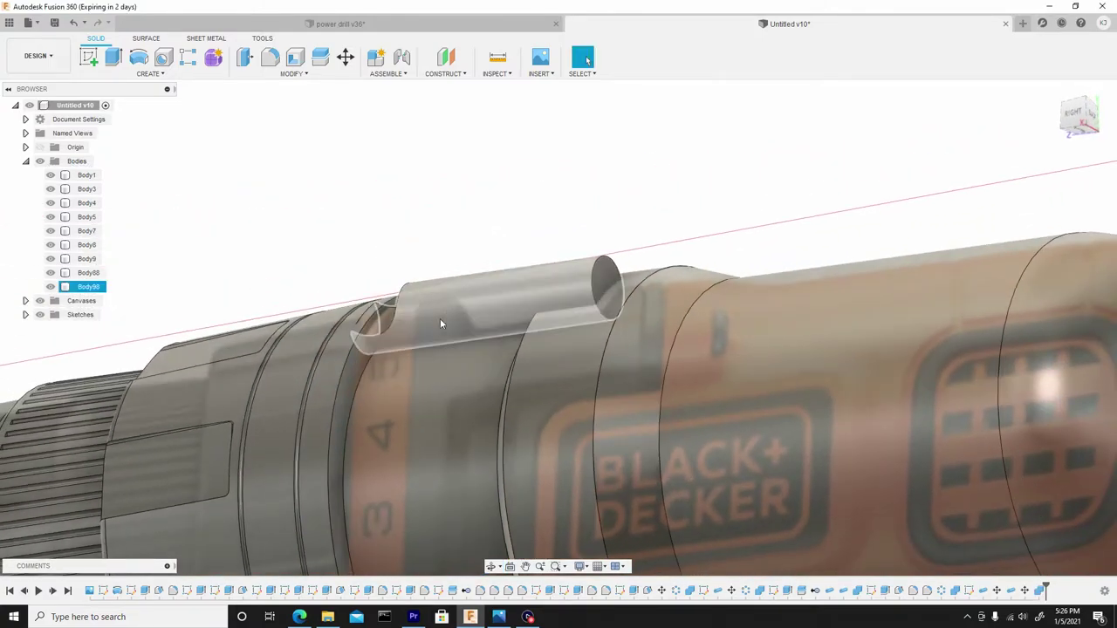
left_click(319, 294)
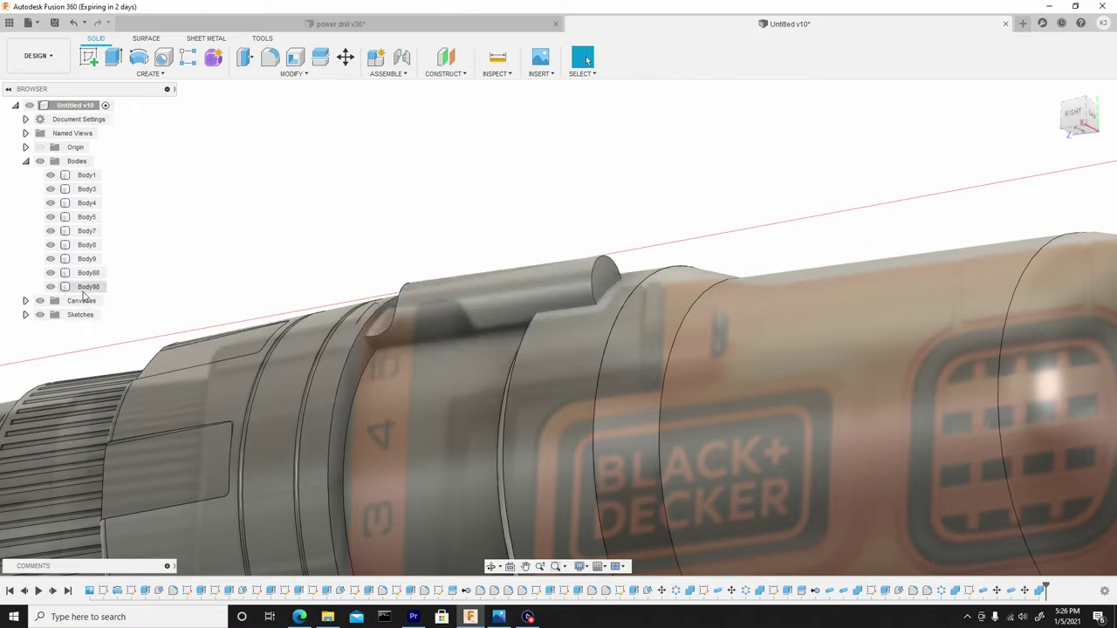
right_click(87, 289)
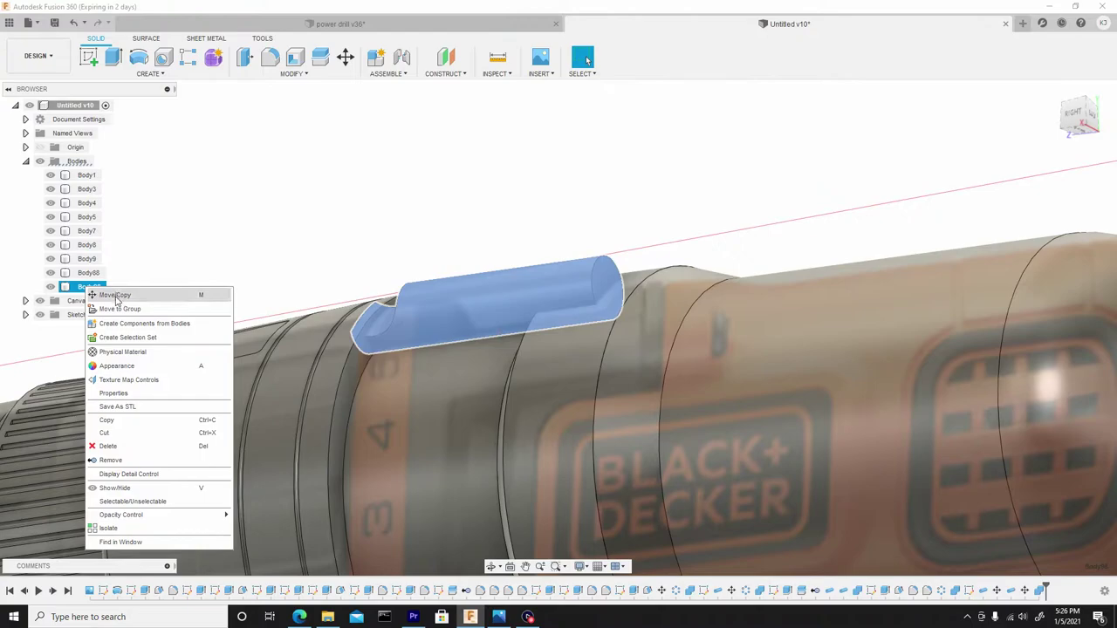
left_click(116, 299)
scroll(467, 311, "up", 2)
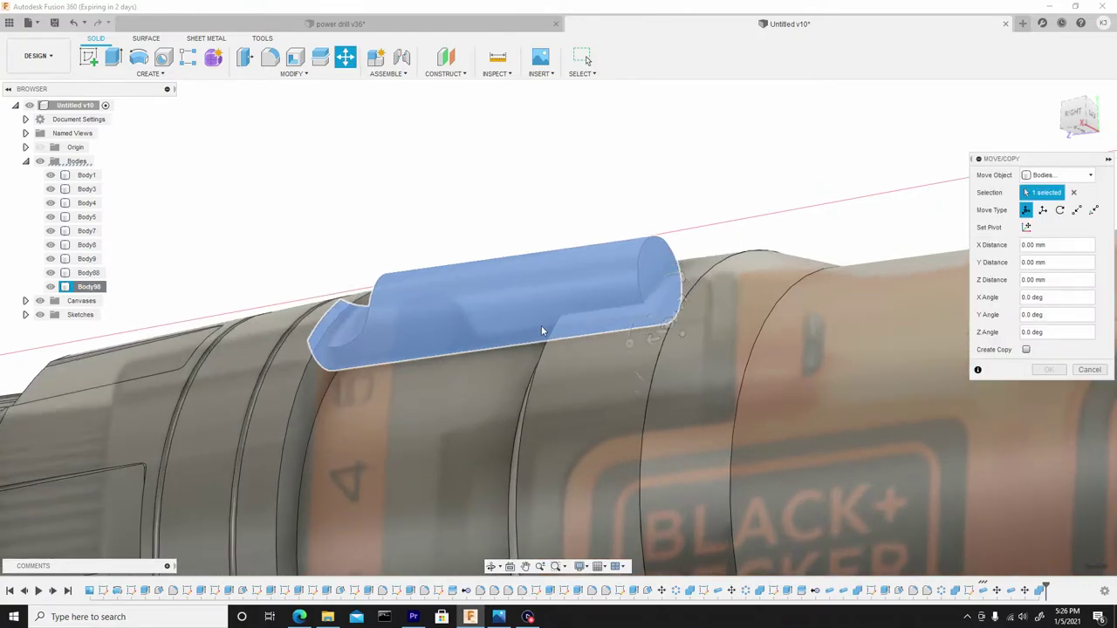
middle_click_drag(543, 331, 514, 333, "shift")
middle_click_drag(636, 332, 615, 348, "shift")
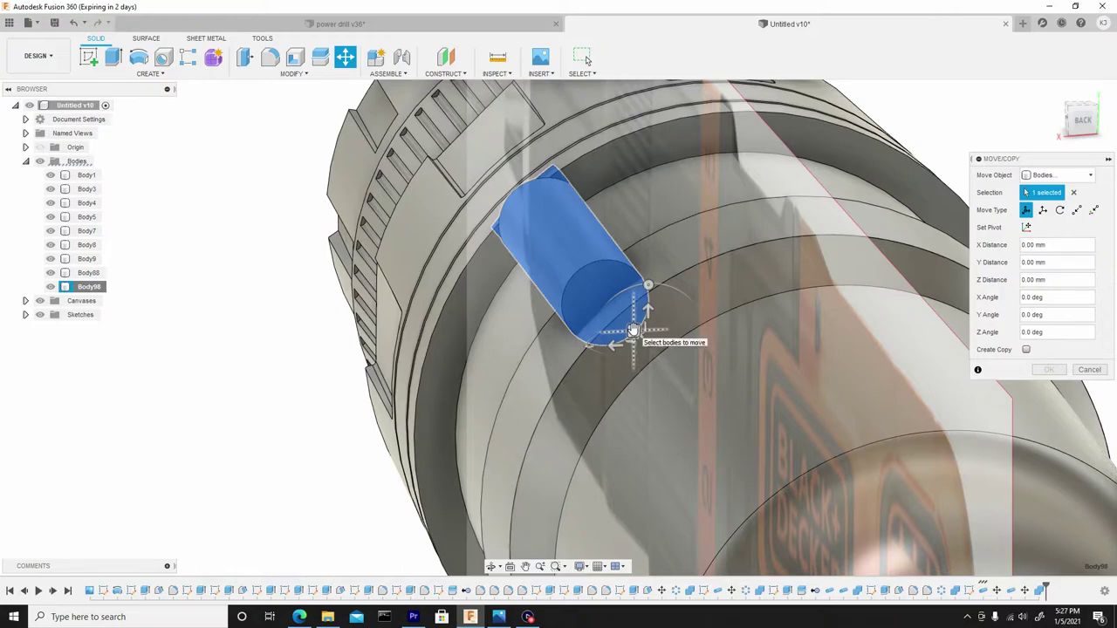
left_click_drag(633, 331, 628, 326)
middle_click_drag(498, 332, 521, 301, "shift")
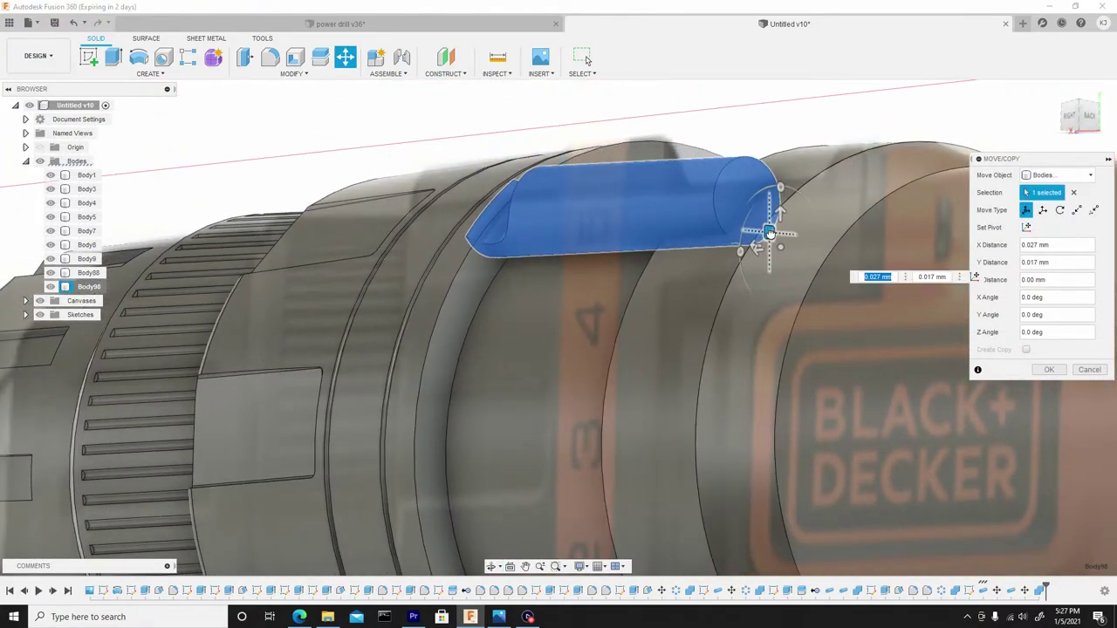
left_click_drag(770, 233, 762, 231)
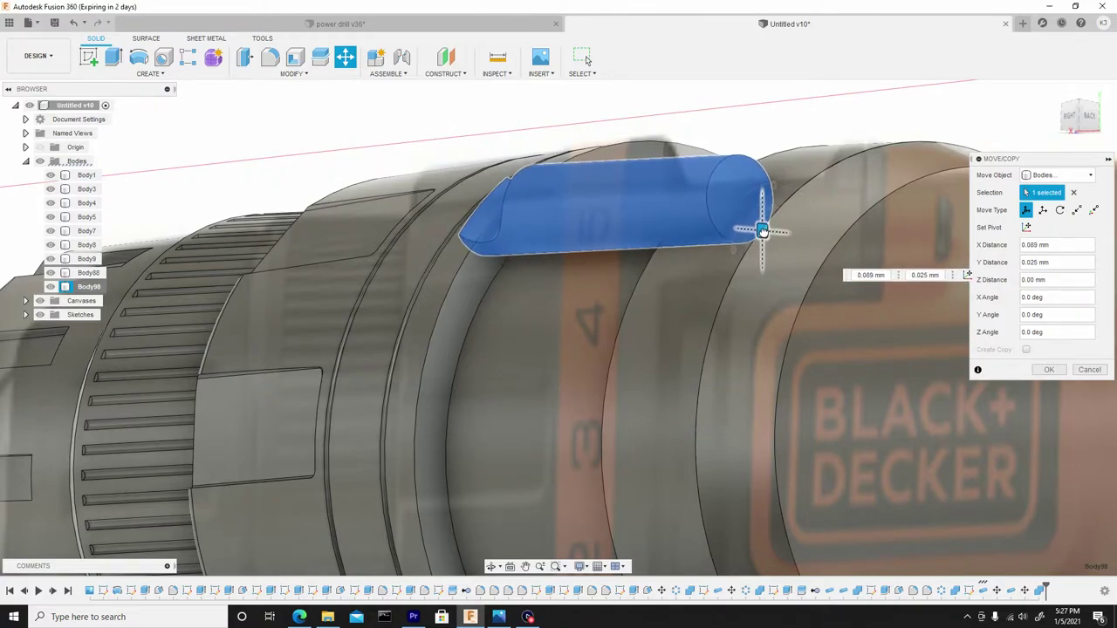
left_click(1052, 369)
Split the notched pipe body with the clutch collar's rear face and remove the small front piece.
middle_click_drag(1049, 364, 586, 253, "shift")
scroll(626, 253, "up", 3)
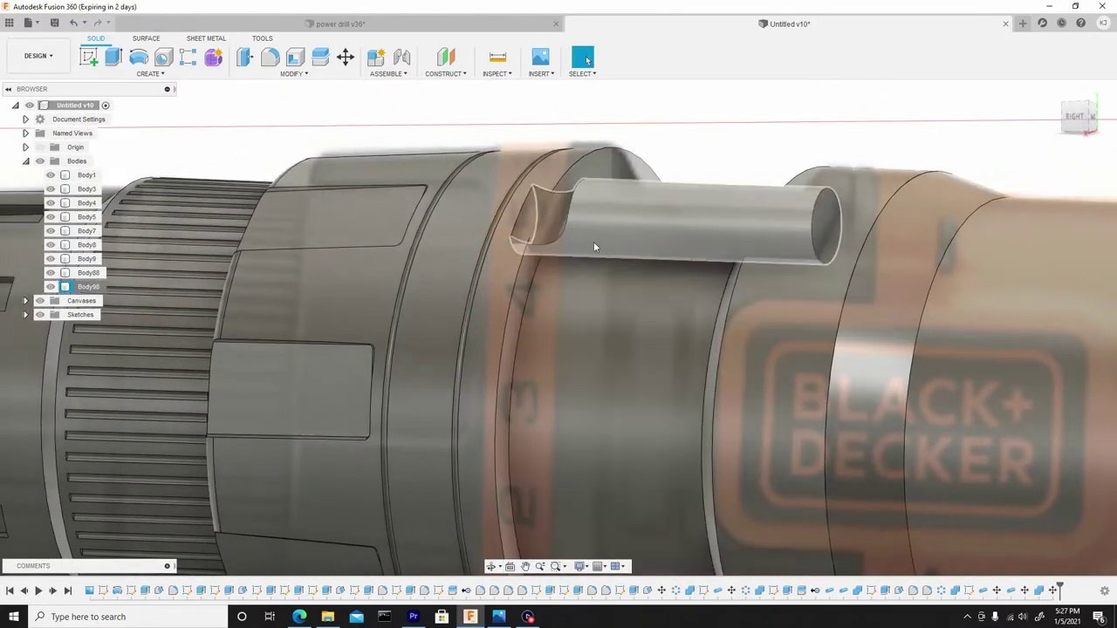
left_click(294, 74)
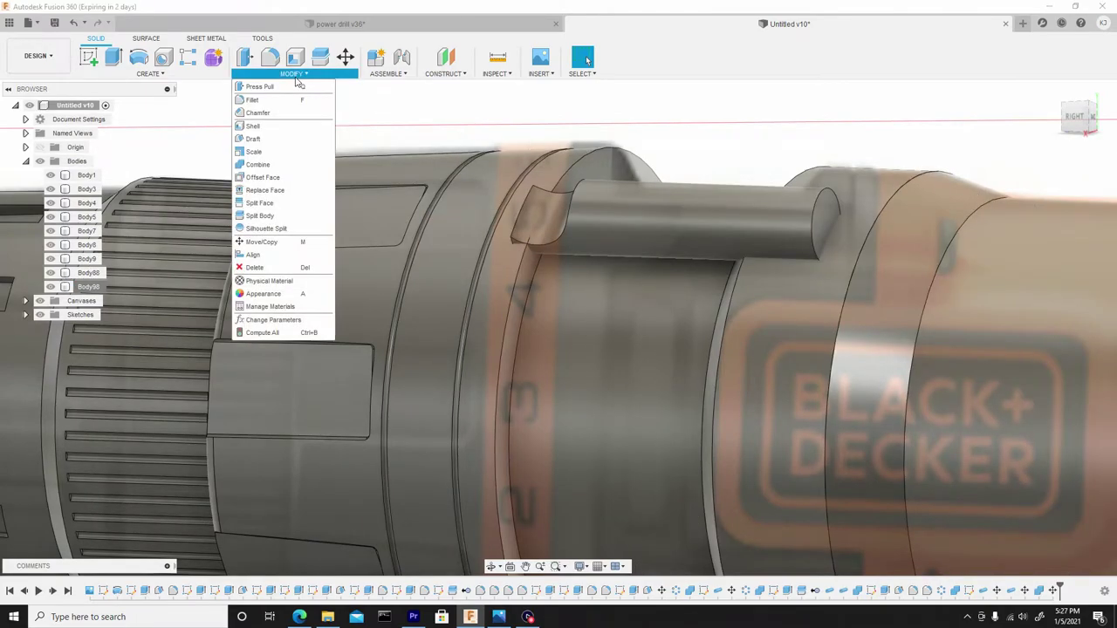
left_click(265, 216)
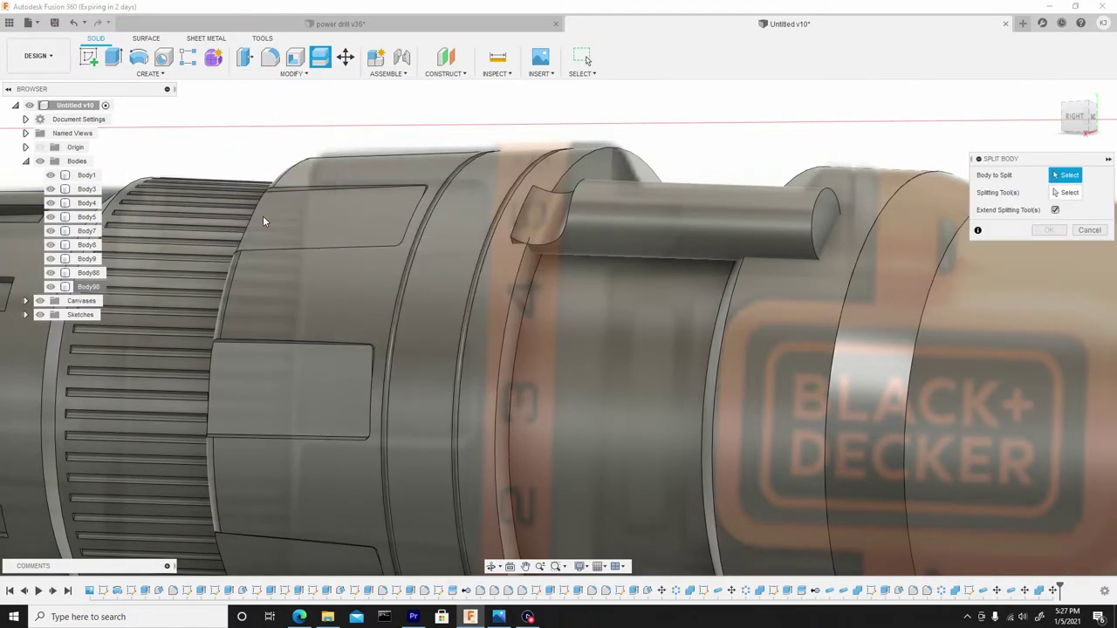
left_click(703, 218)
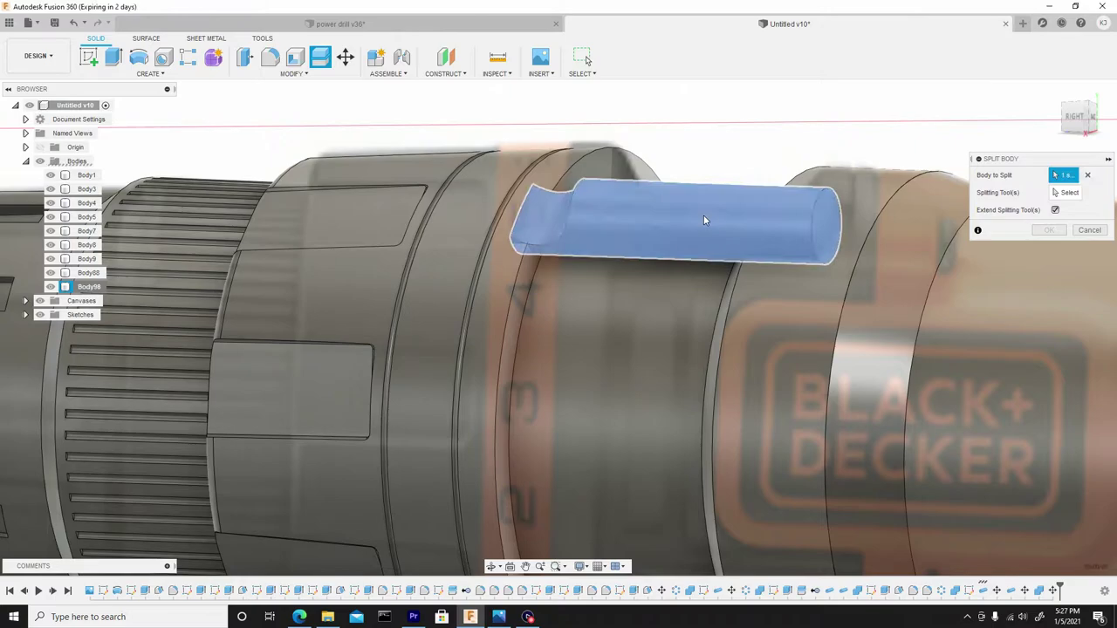
left_click(1069, 192)
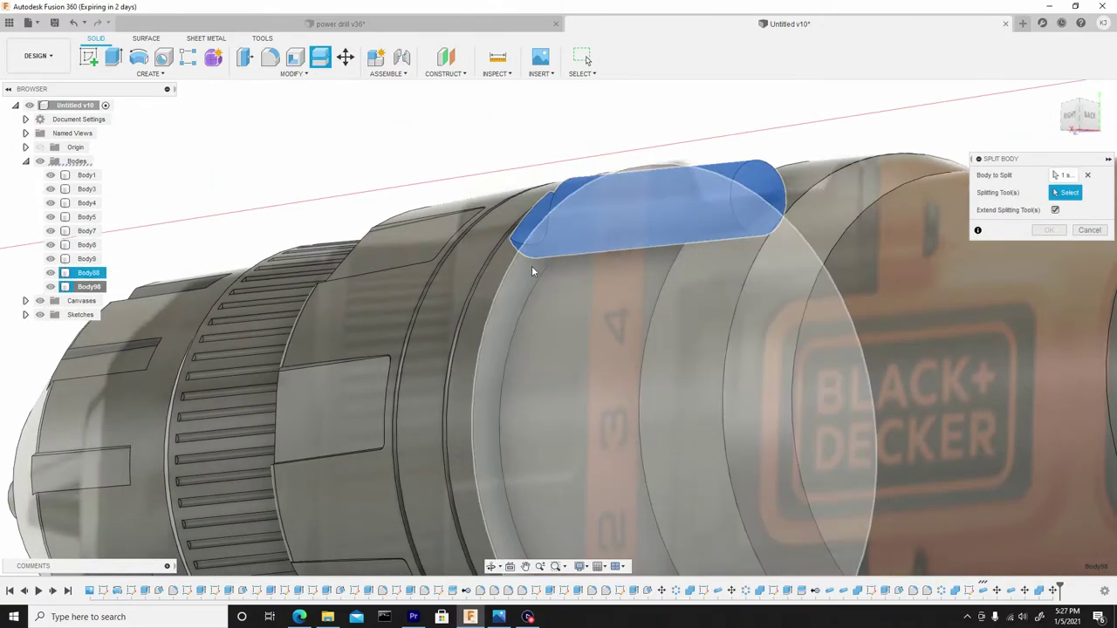
left_click(531, 265)
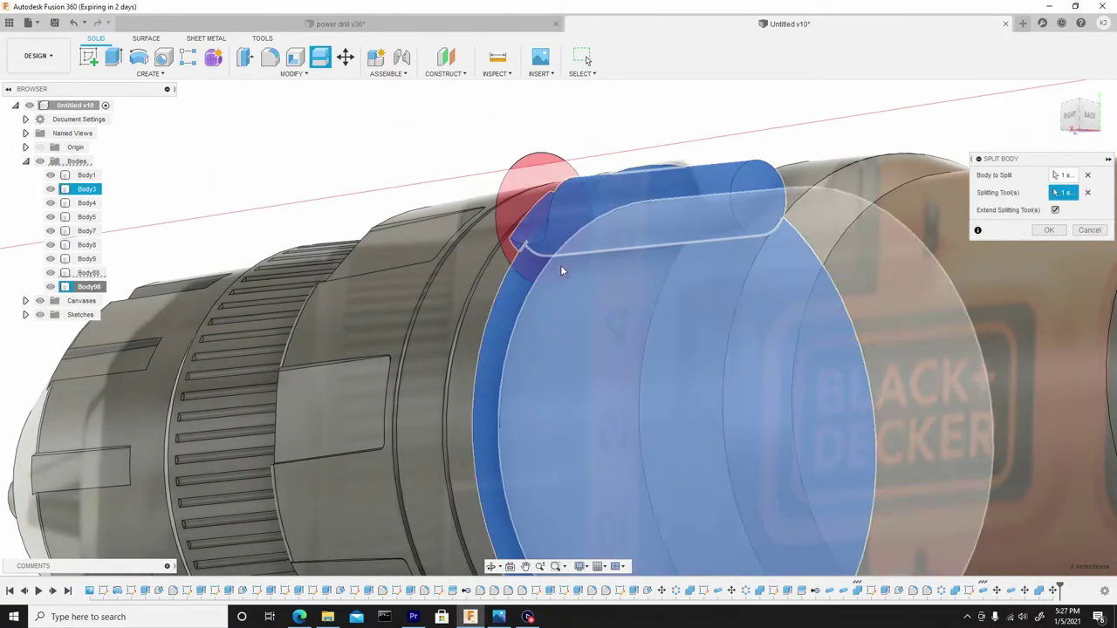
left_click(1049, 231)
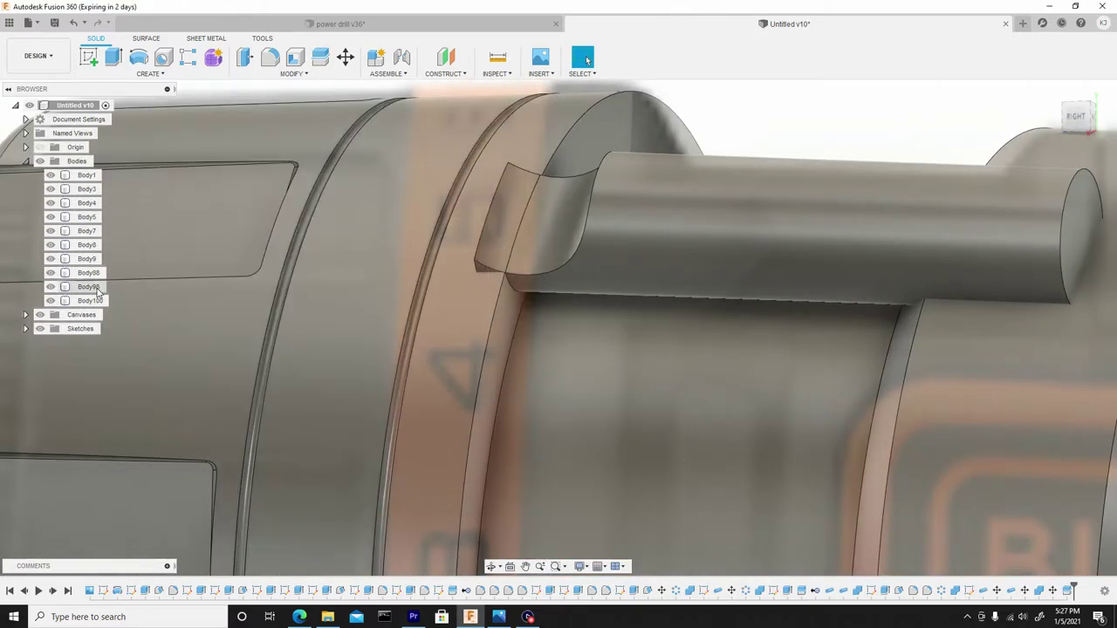
right_click(95, 289)
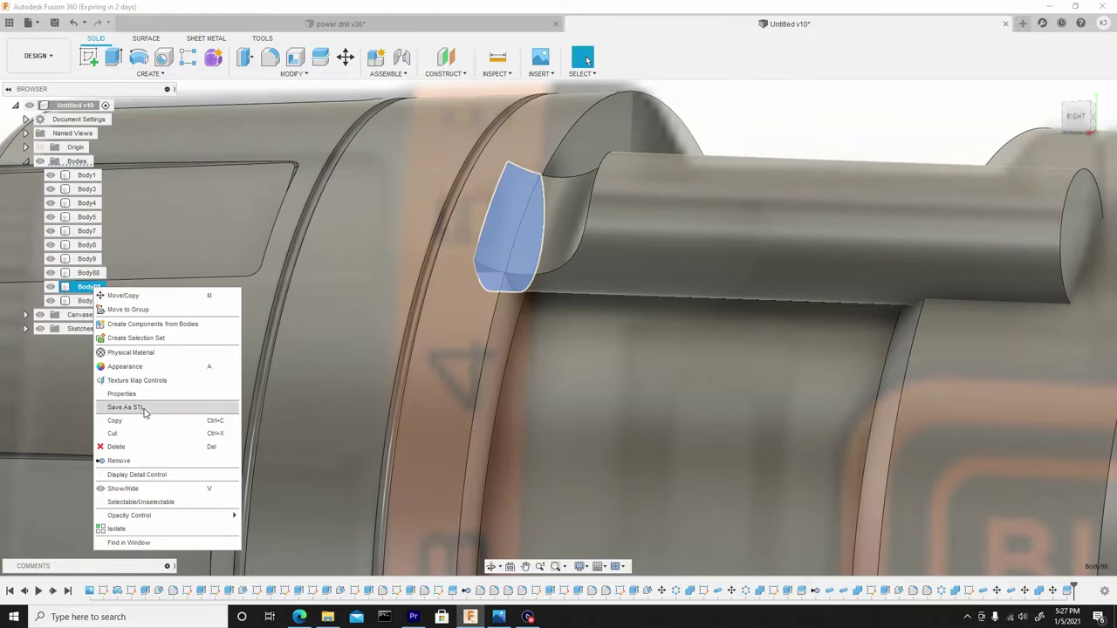
left_click(127, 462)
Examine the reference canvas around the pipe's rear end in the right view, hiding all bodies temporarily and showing them again.
scroll(570, 319, "down", 5)
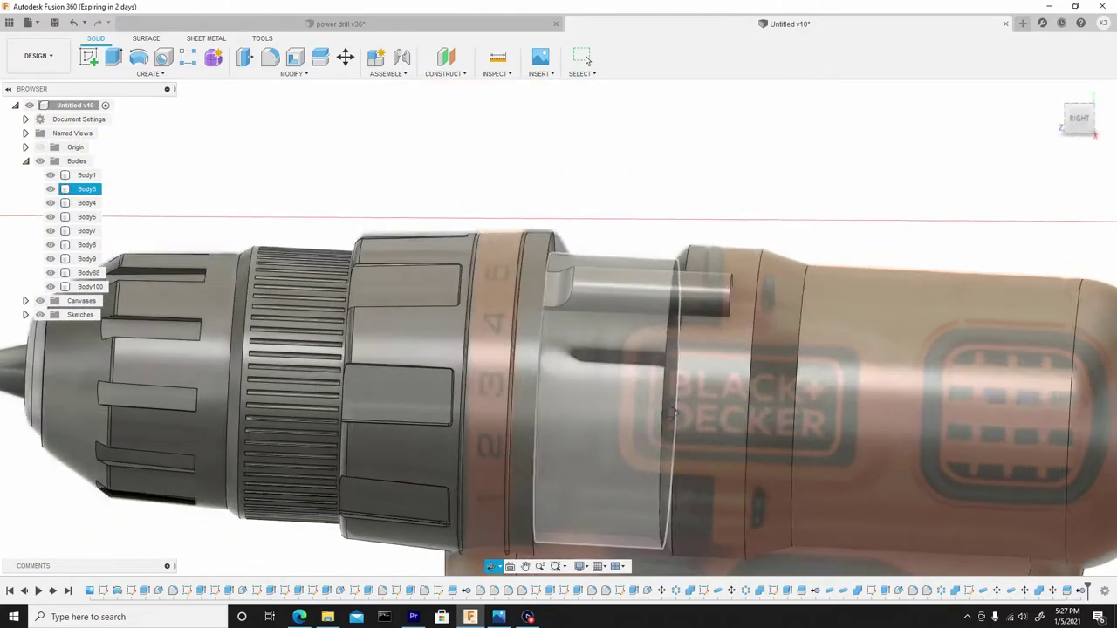
mouse_move(672, 412)
middle_mouse_down("shift")
mouse_move(716, 412)
mouse_move(760, 434)
mouse_move(741, 454)
mouse_move(662, 408)
middle_mouse_up("shift")
scroll(733, 341, "down", 3)
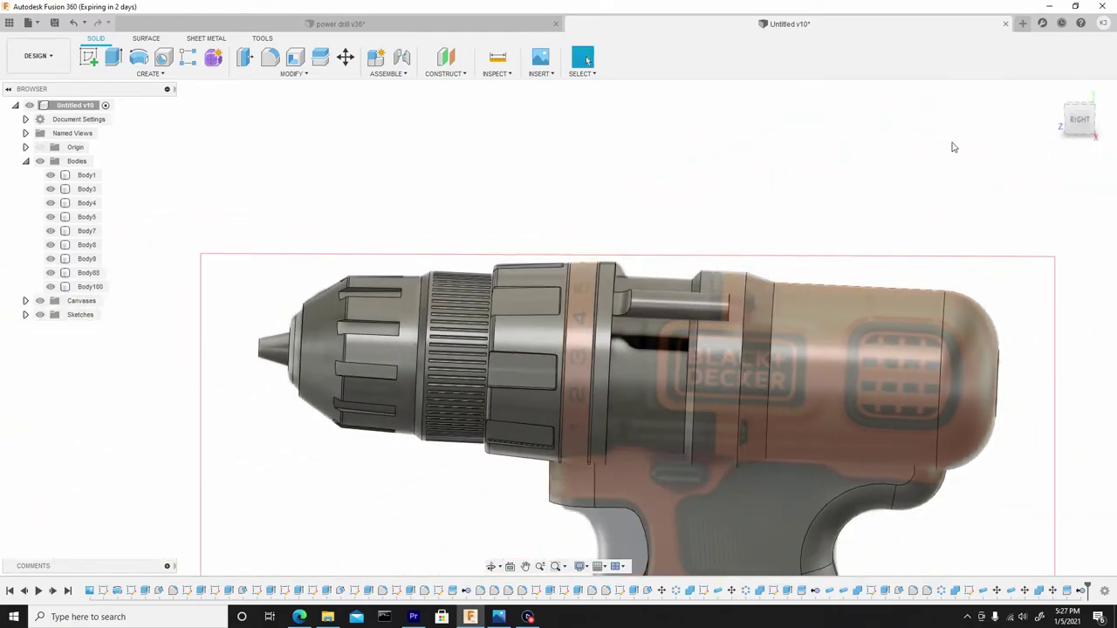
left_click(1080, 120)
middle_click_drag(671, 349, 646, 354)
scroll(647, 354, "up", 5)
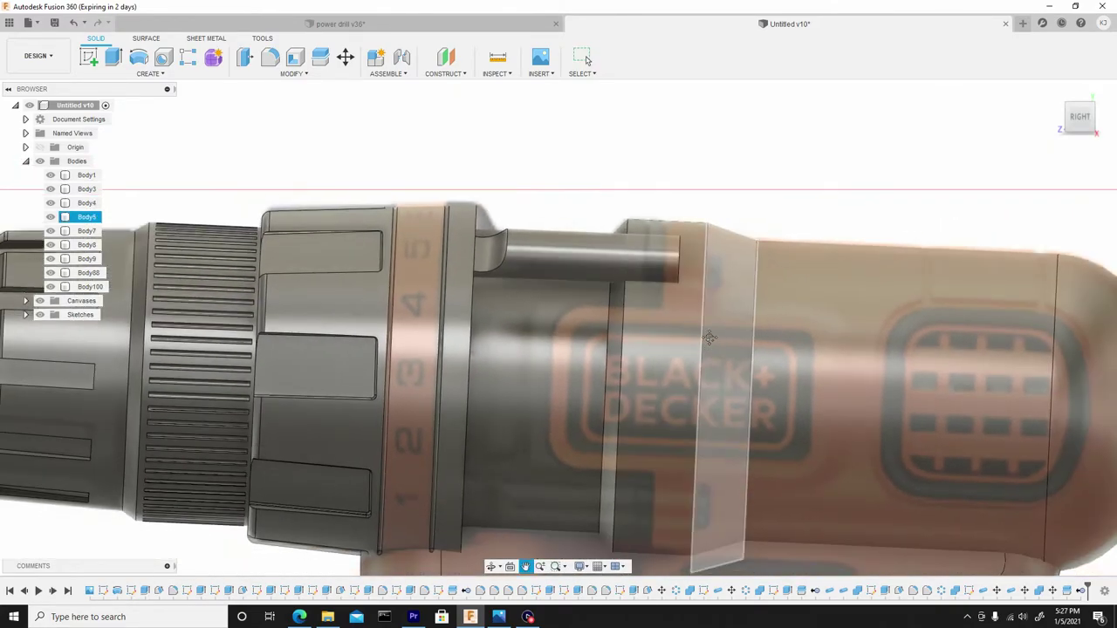
middle_click_drag(710, 338, 703, 289)
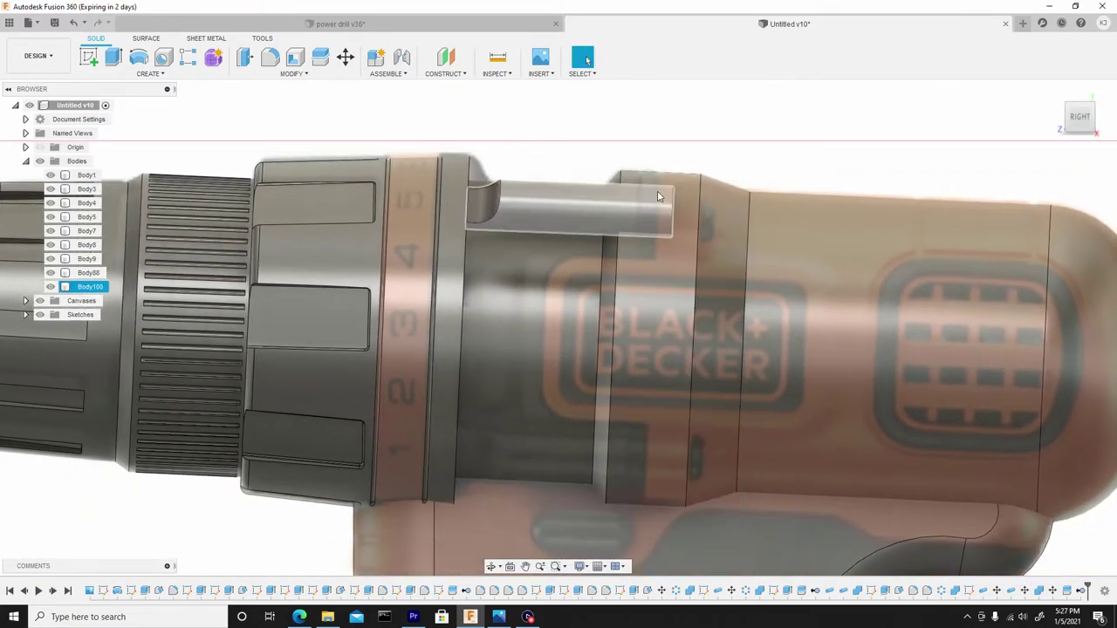
scroll(658, 193, "up", 3)
scroll(758, 246, "down", 3)
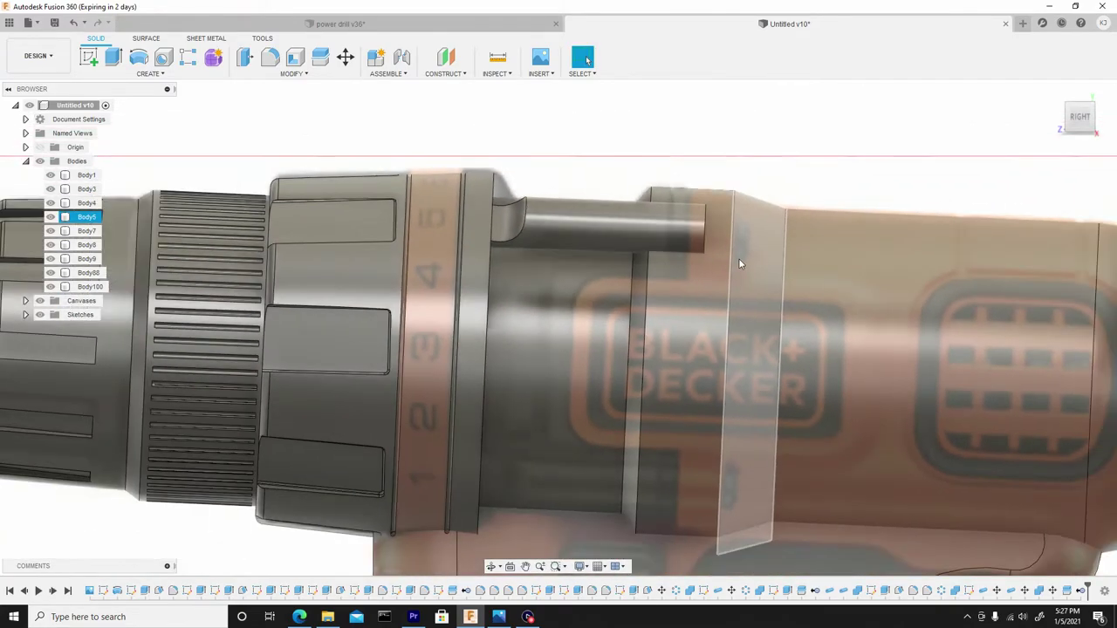
left_click(41, 161)
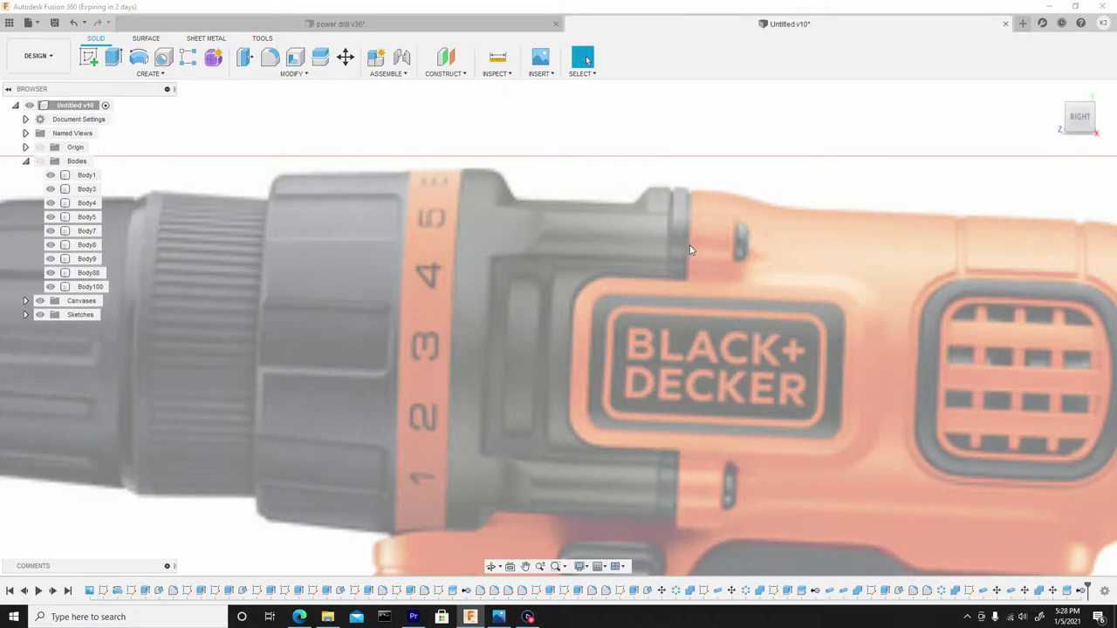
left_click(40, 163)
scroll(587, 298, "down", 2)
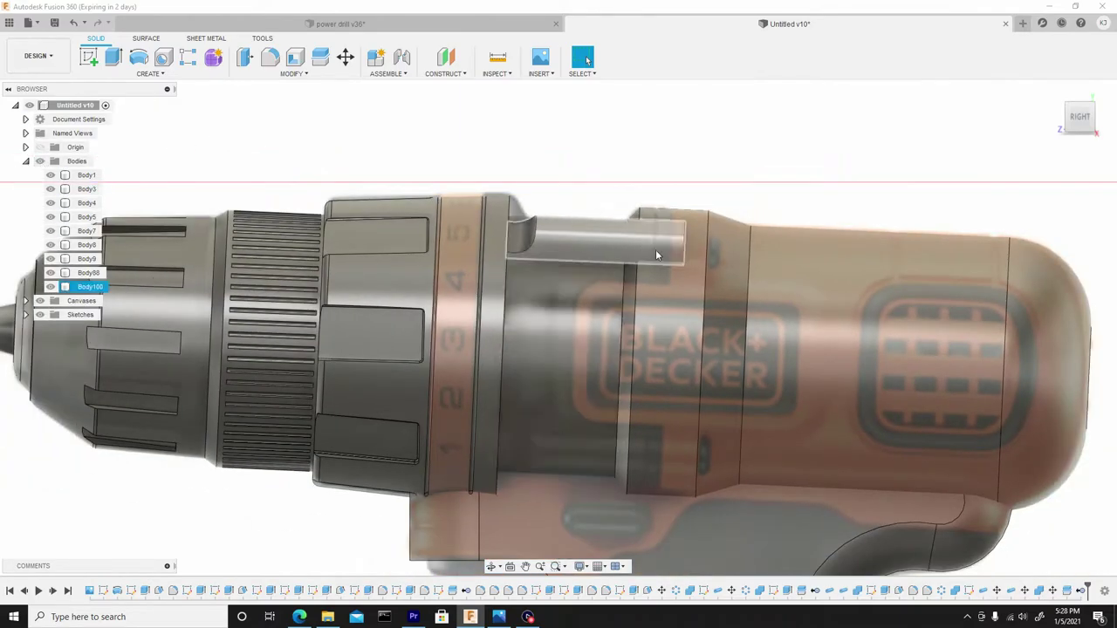
key("Escape")
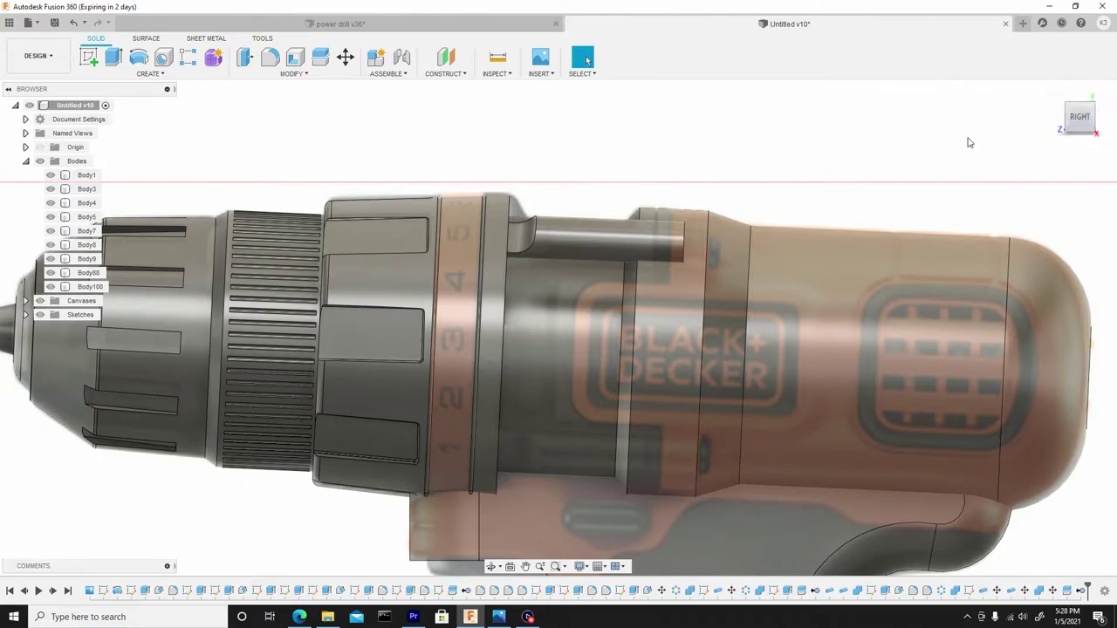
Sketch on the pipe's rear end face and offset its circular edge outward by about 0.313 mm.
scroll(759, 229, "down", 2)
scroll(685, 238, "up", 4)
middle_click_drag(758, 252, 730, 230, "shift")
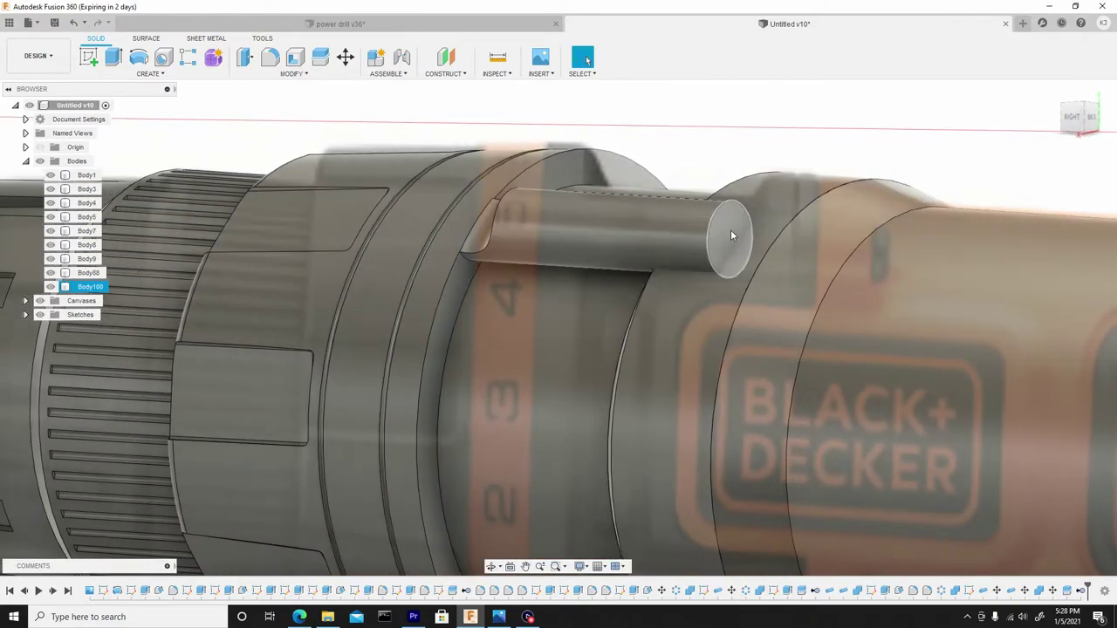
left_click(730, 229)
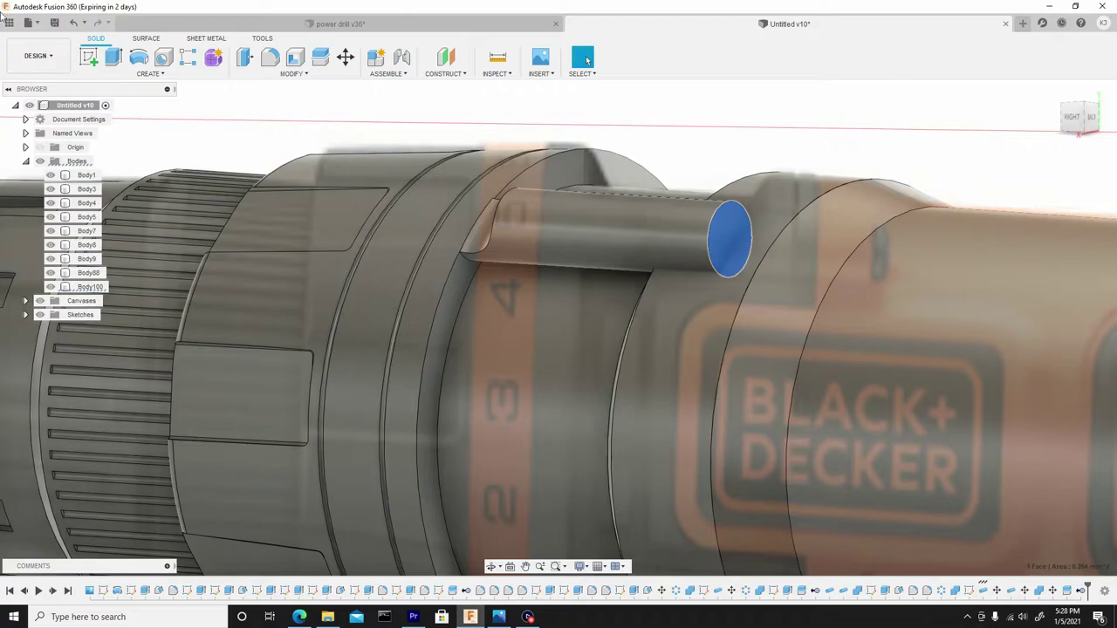
left_click(97, 58)
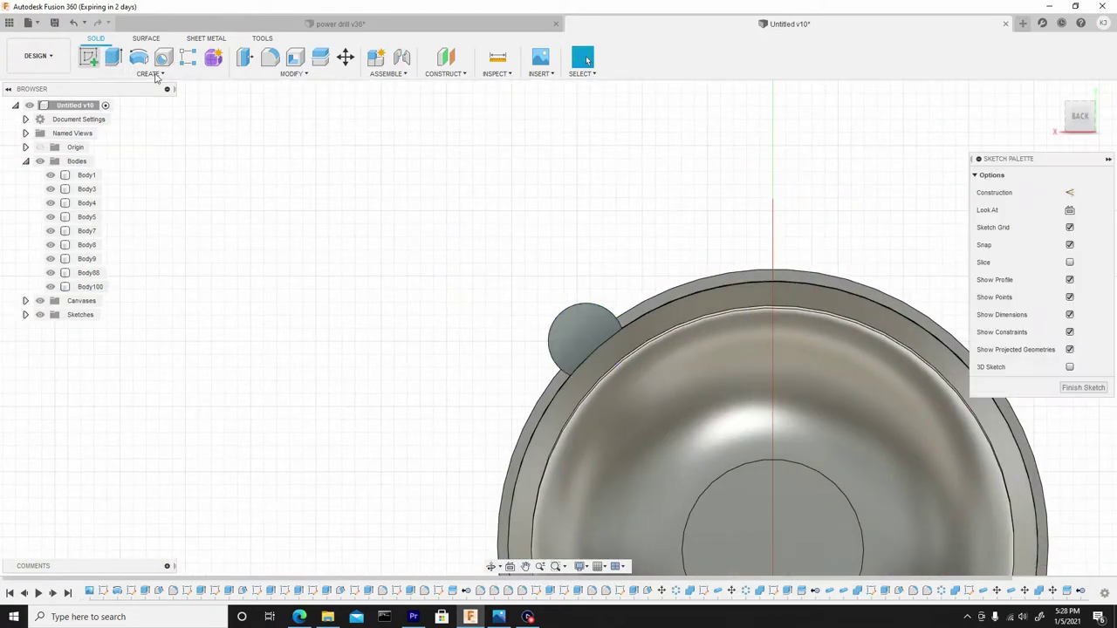
left_click(297, 59)
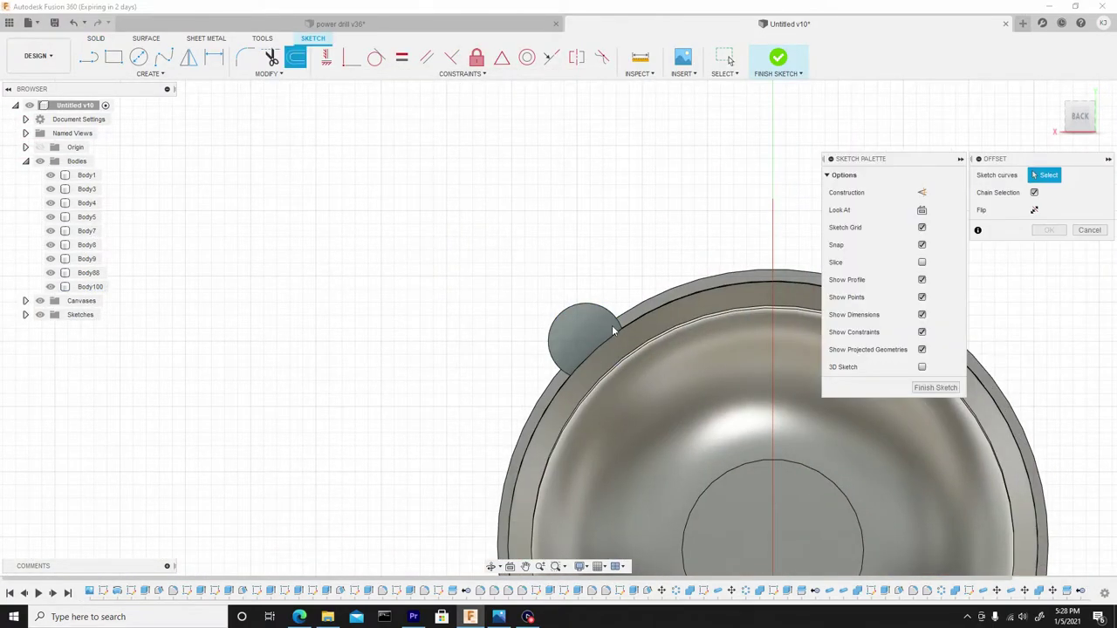
left_click(611, 319)
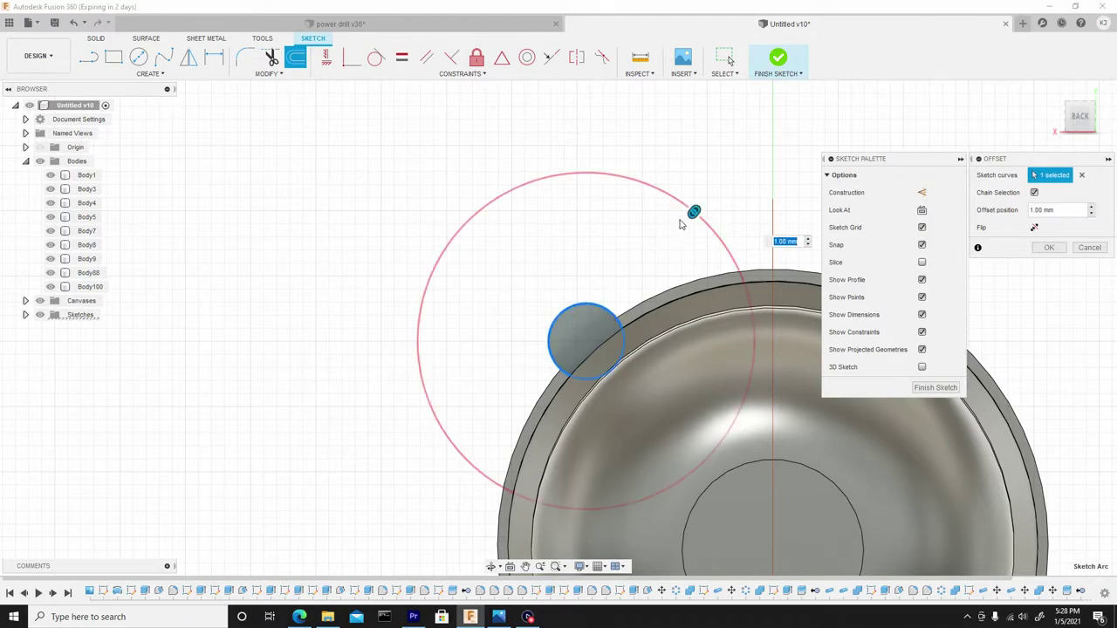
left_click_drag(690, 215, 623, 274)
right_click(548, 197)
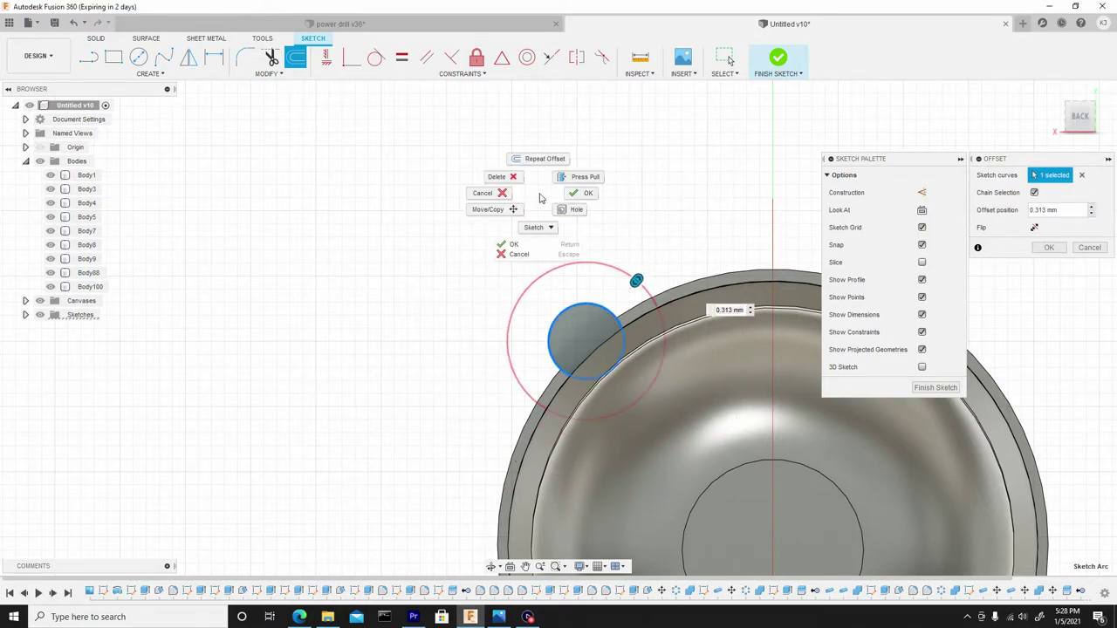
left_click(576, 200)
Extrude the ring profile around the pipe's rear end forward toward the collar, with a distance of about -0.356 mm.
right_click(577, 292)
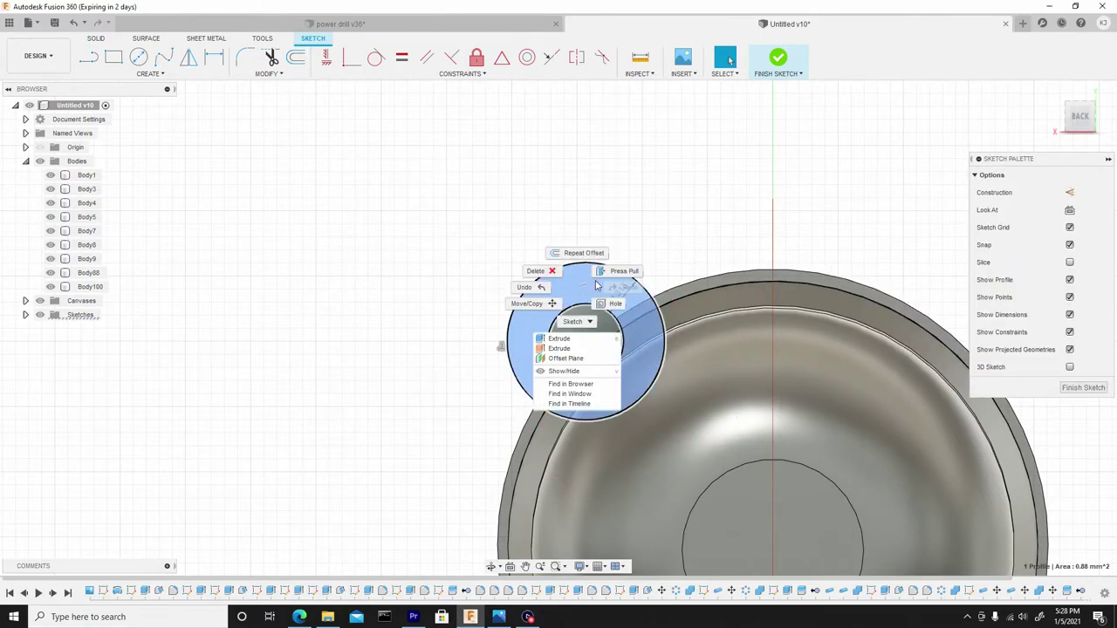
left_click(567, 334)
left_click(612, 270)
scroll(502, 279, "down", 3)
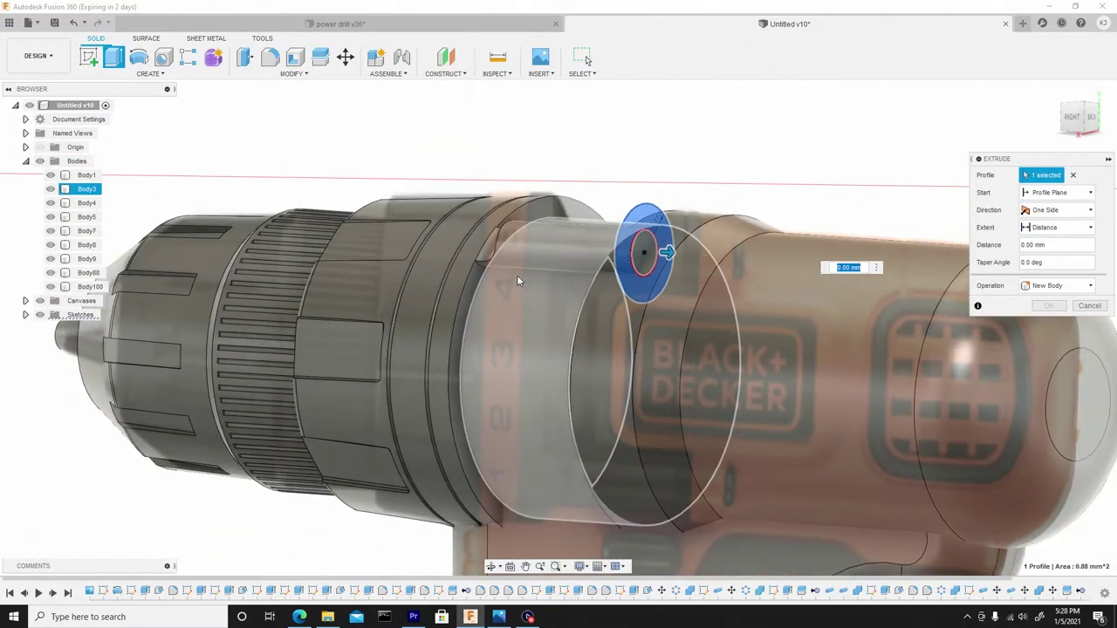
middle_click_drag(518, 279, 616, 279, "shift")
scroll(637, 222, "up", 5)
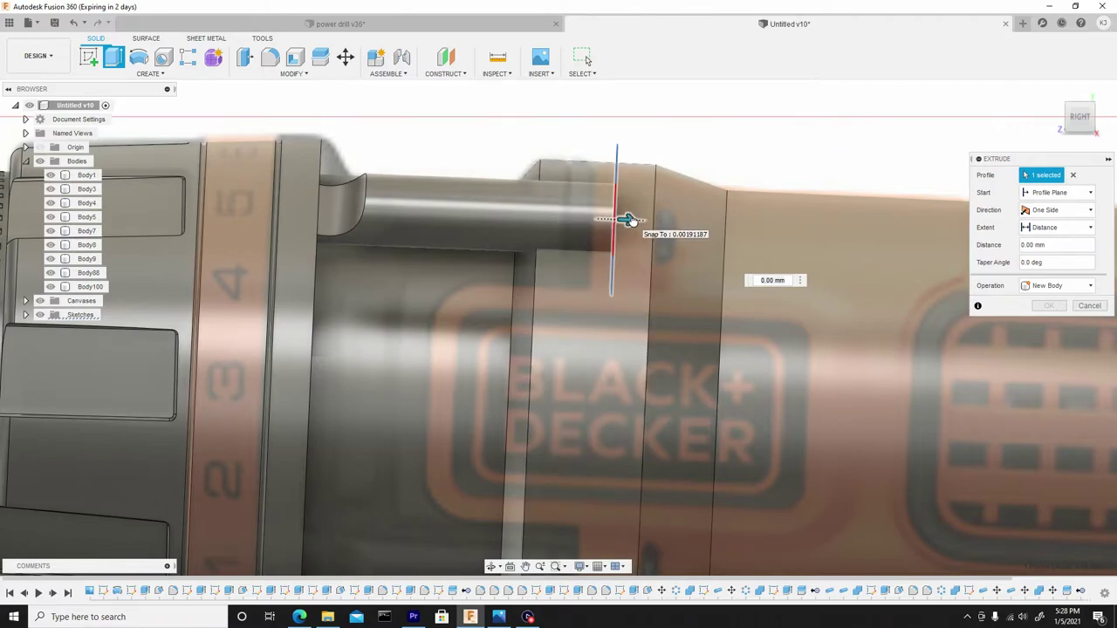
left_click_drag(628, 219, 592, 219)
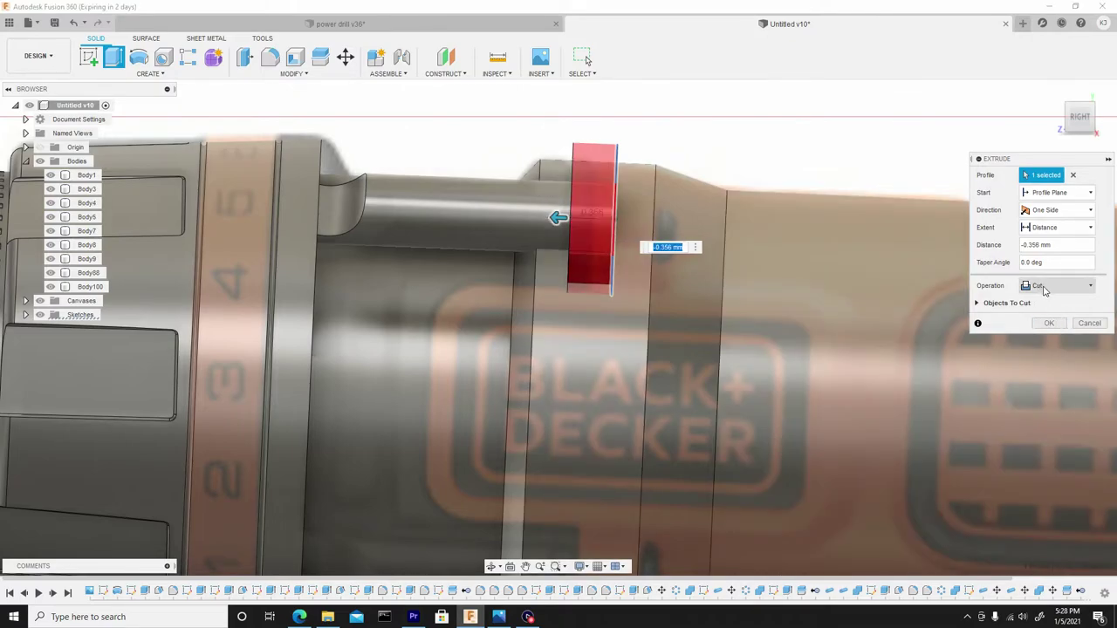
Extend the ring extrusion to two sides with about 0.159 mm on the second side, and create it as a new body.
left_click(1057, 212)
left_click(1047, 236)
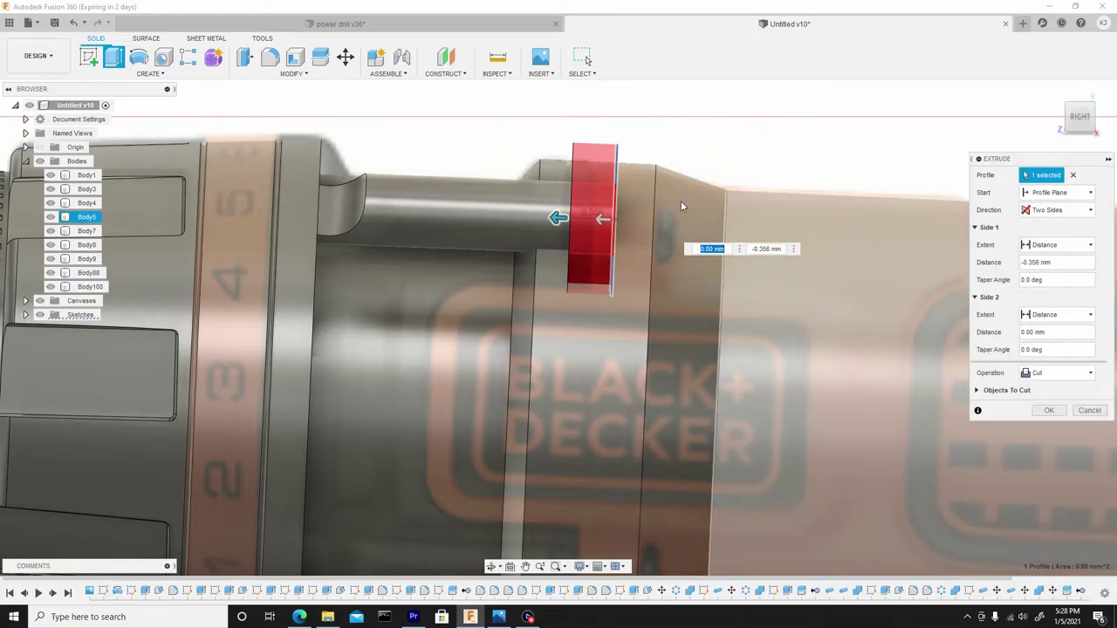
scroll(663, 210, "up", 2)
left_click_drag(523, 230, 560, 232)
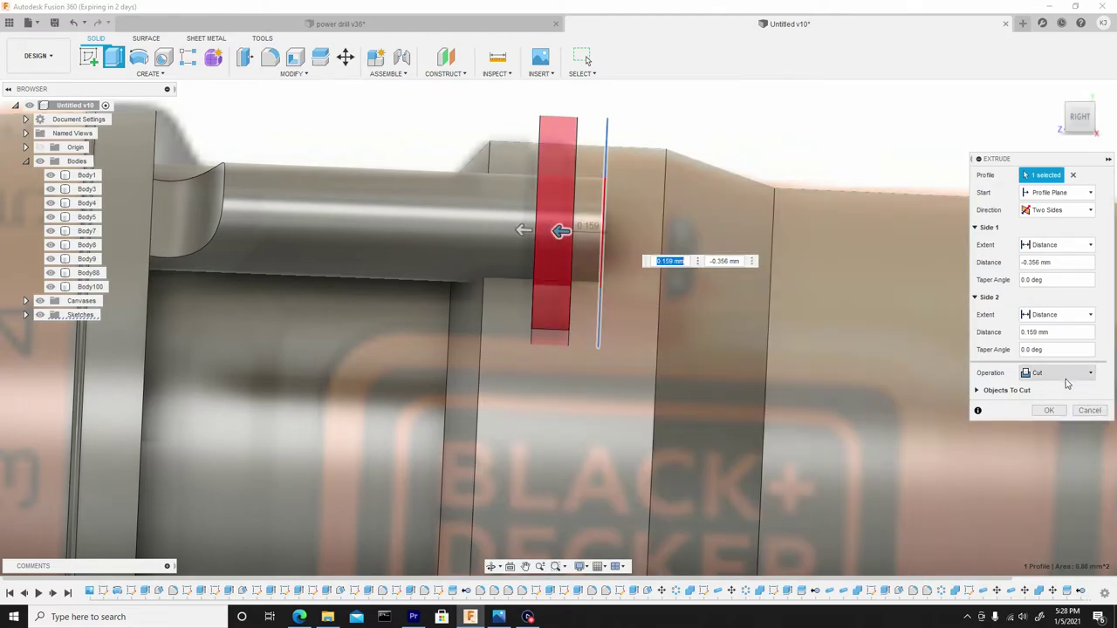
left_click(1061, 377)
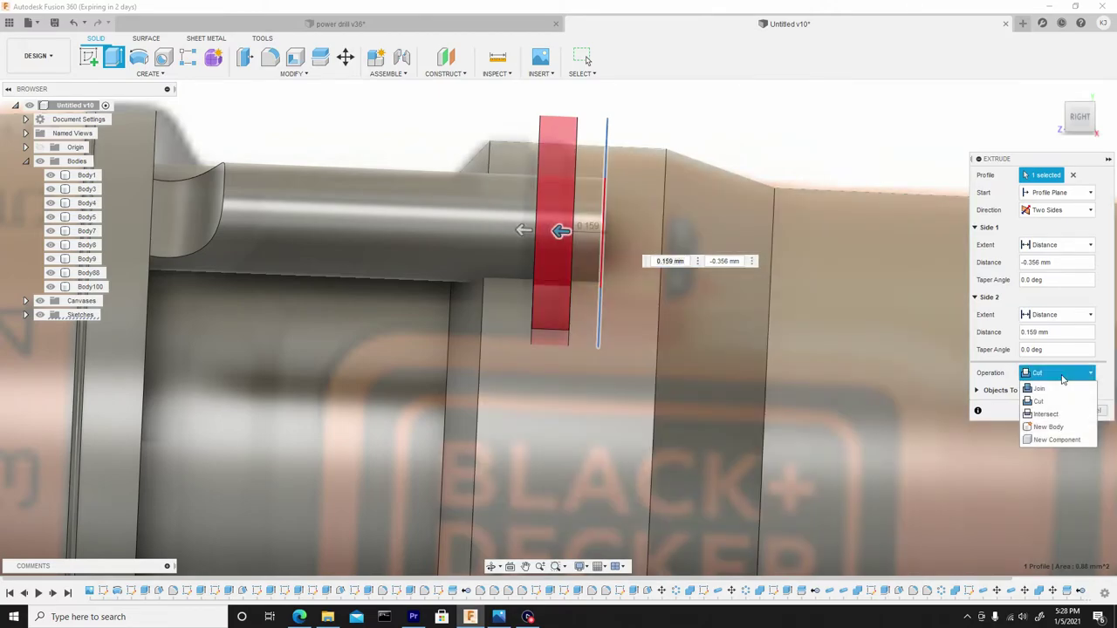
left_click(990, 376)
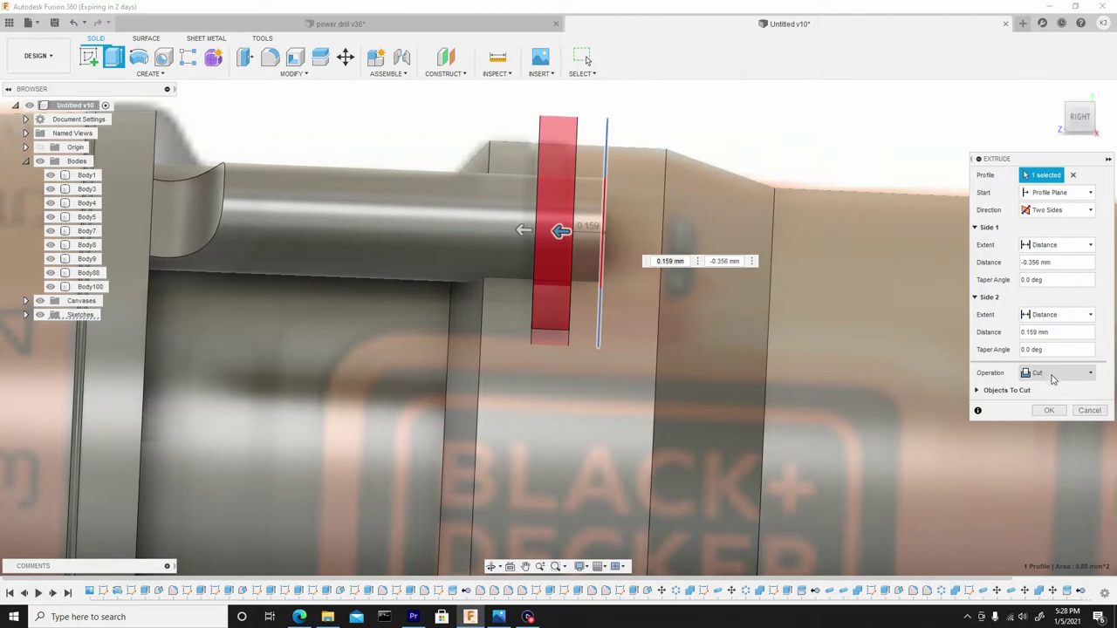
left_click(1053, 377)
left_click(1051, 423)
left_click(1048, 411)
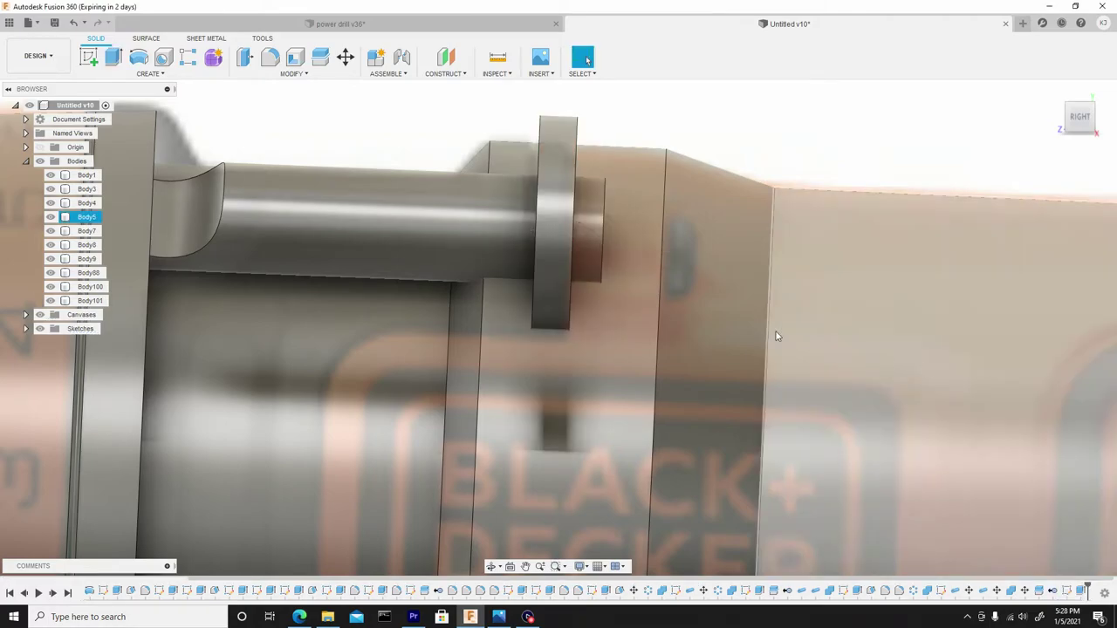
Split the pipe body using the front face of the ring as the splitting tool.
scroll(667, 279, "down", 5)
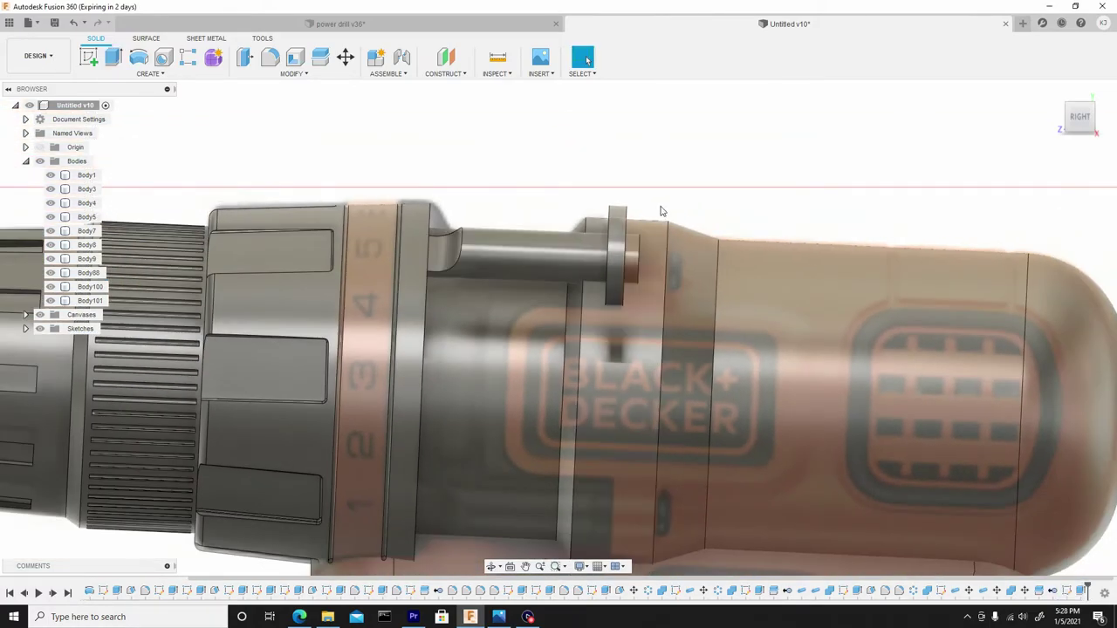
middle_click_drag(662, 212, 541, 198, "shift")
left_click(285, 74)
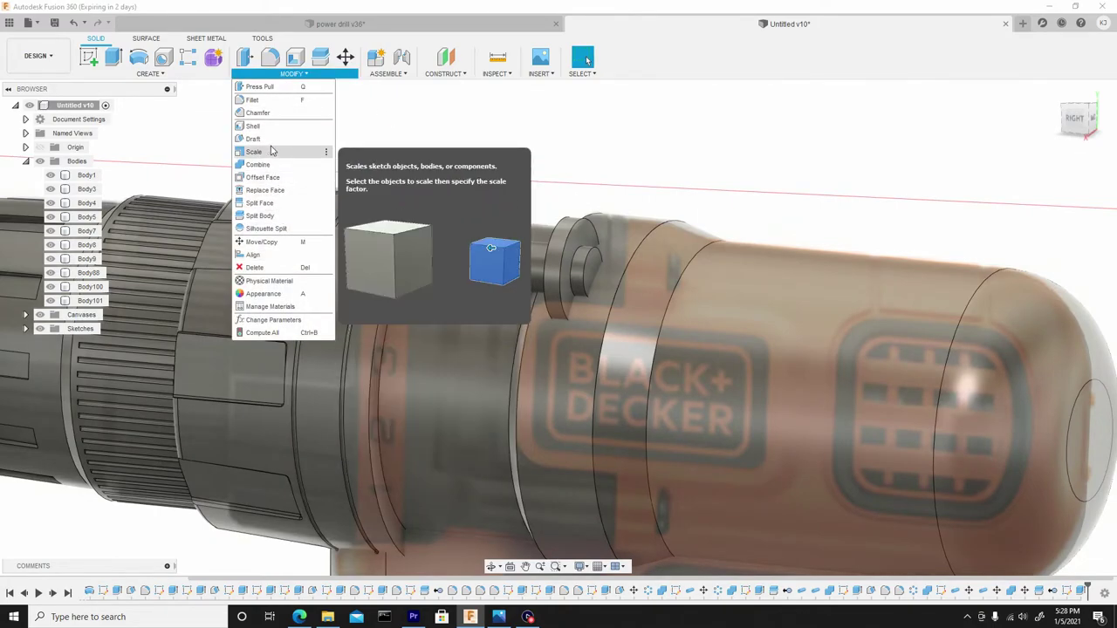
left_click(274, 215)
scroll(591, 226, "up", 3)
middle_click_drag(508, 279, 536, 280, "shift")
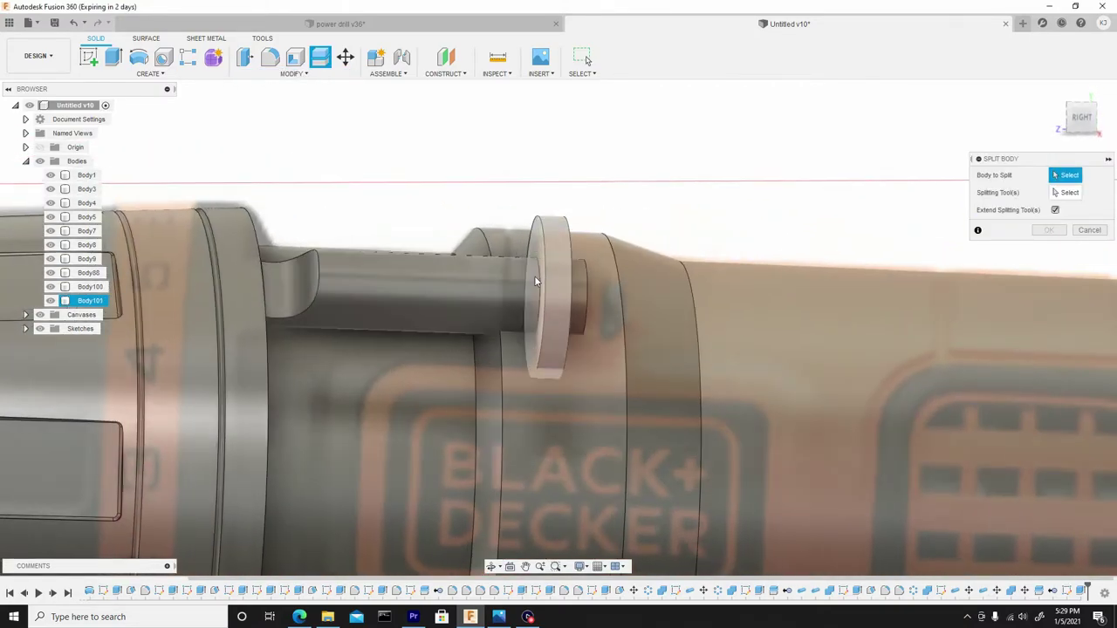
left_click(464, 296)
scroll(474, 294, "down", 3)
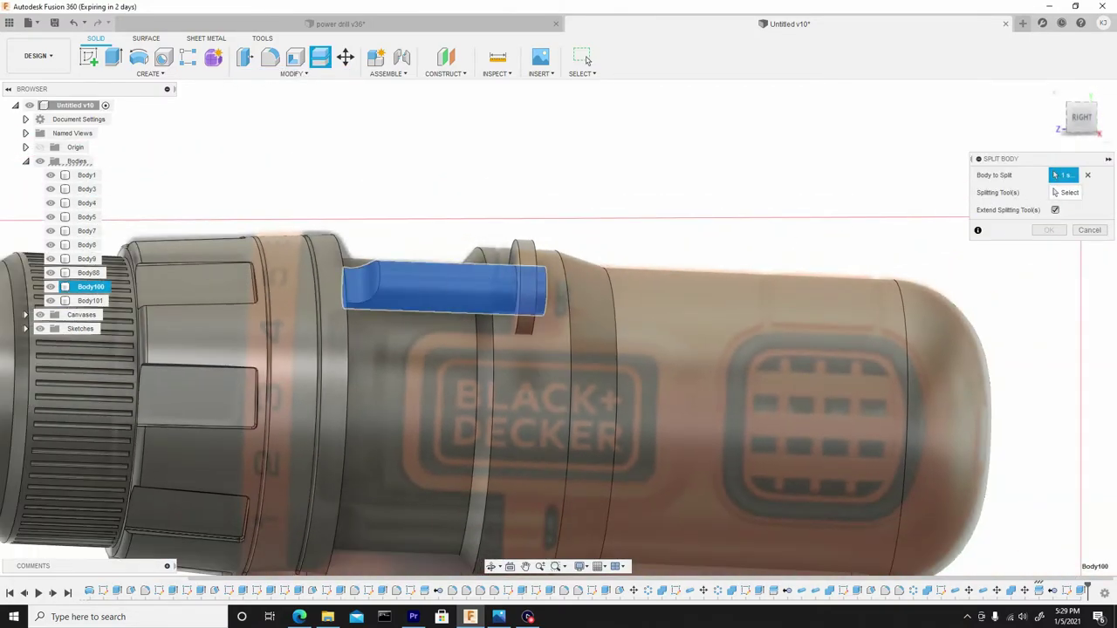
left_click(1070, 194)
scroll(513, 240, "up", 5)
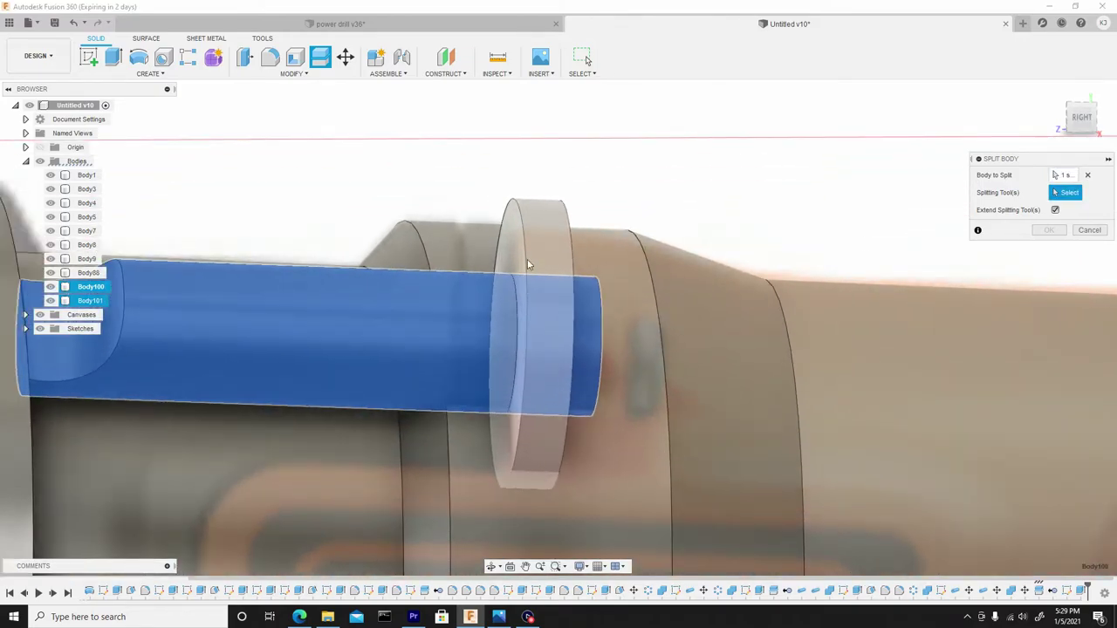
left_click(513, 240)
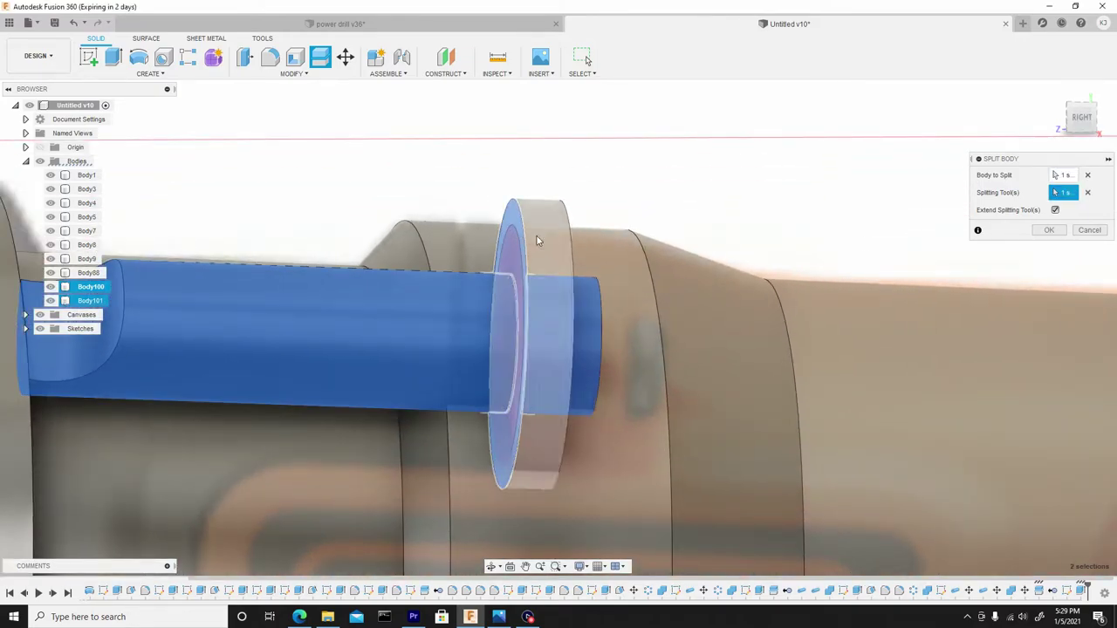
left_click(1050, 229)
scroll(540, 301, "down", 2)
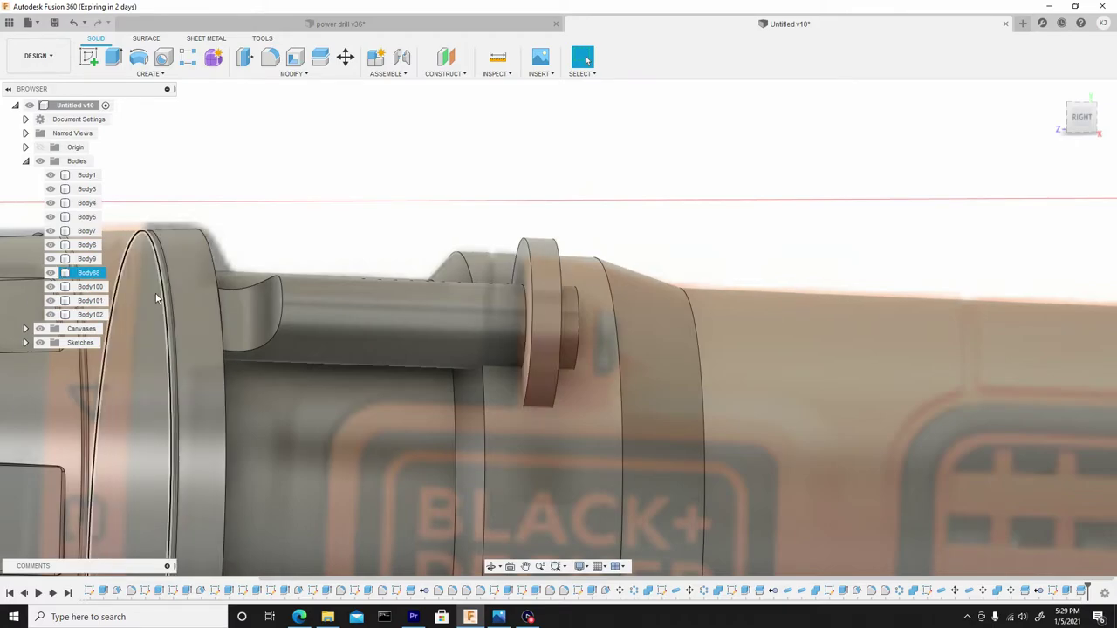
Remove the ring body from around the pipe's rear end.
right_click(100, 303)
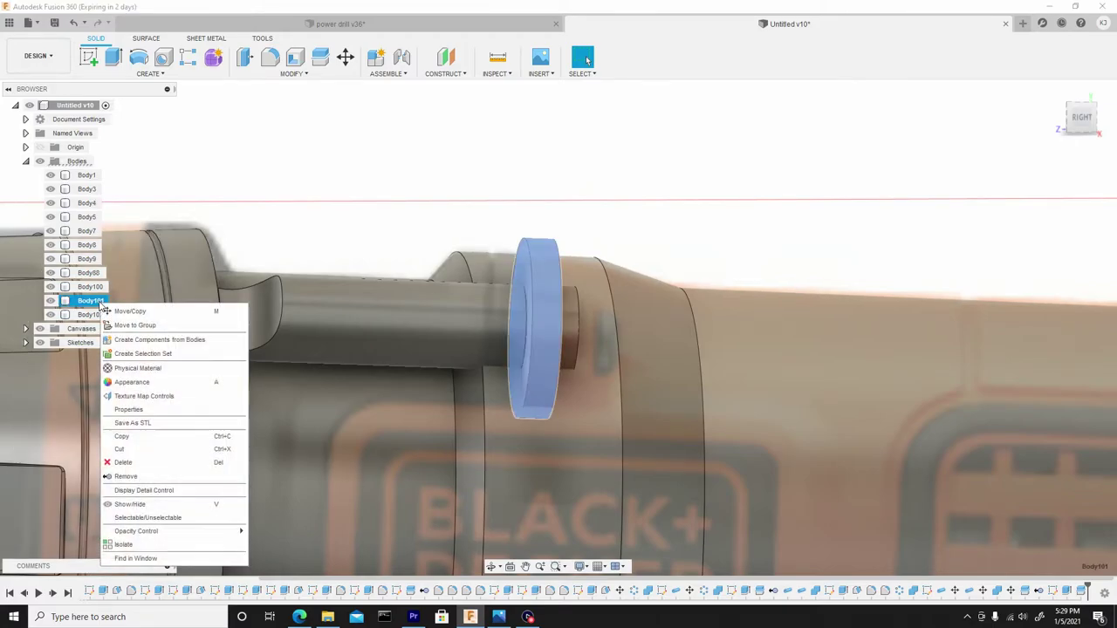
left_click(130, 477)
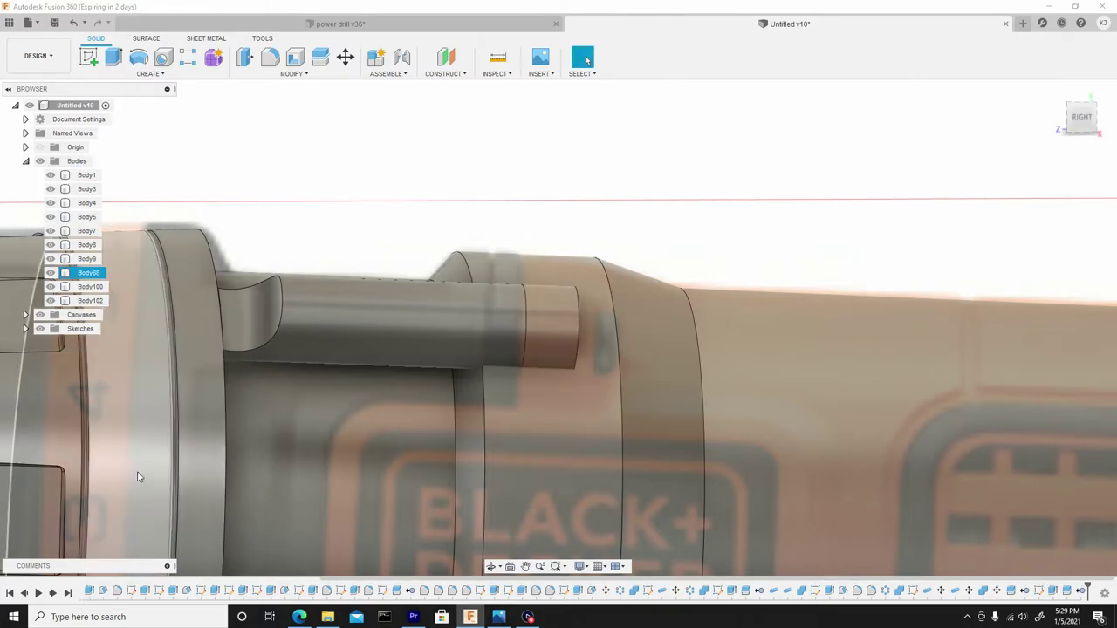
scroll(549, 302, "down", 4)
scroll(549, 324, "up", 5)
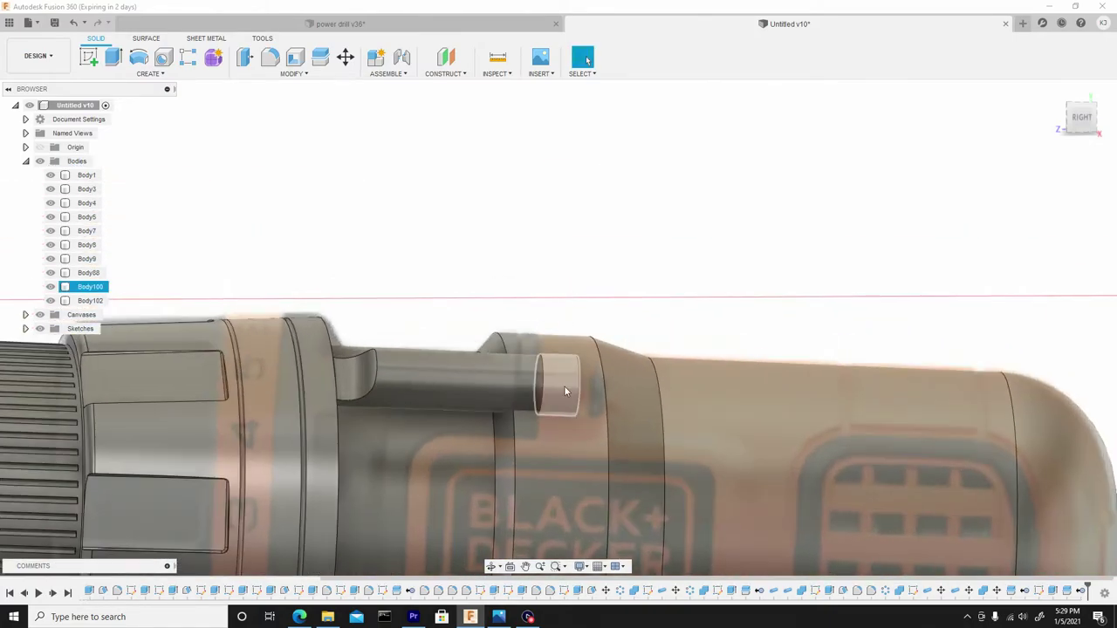
left_click(608, 331)
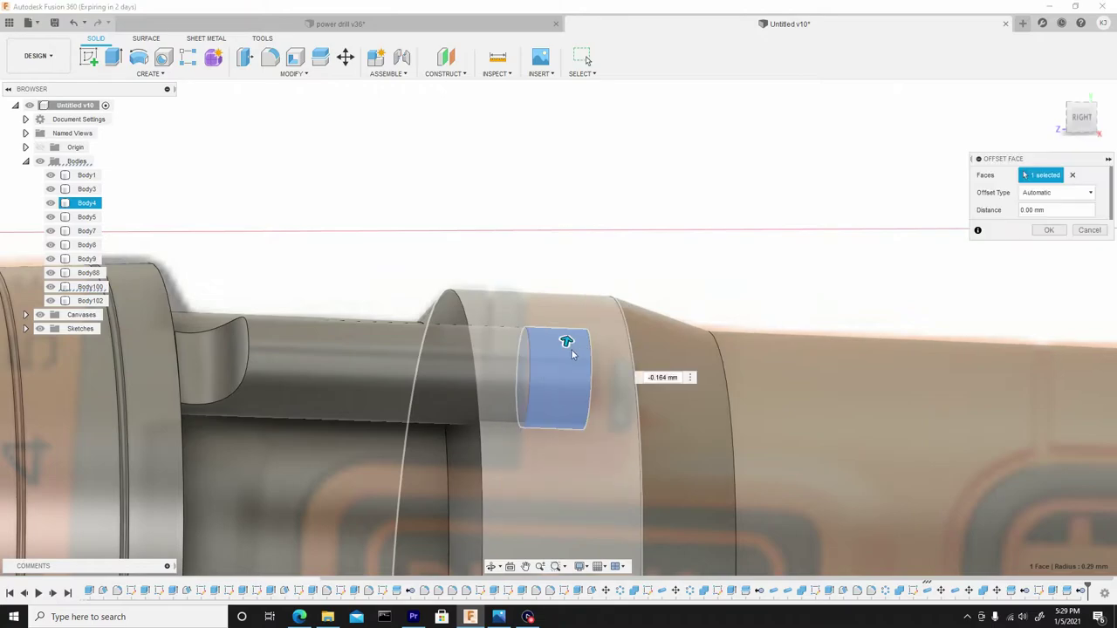
left_click_drag(562, 353, 560, 328)
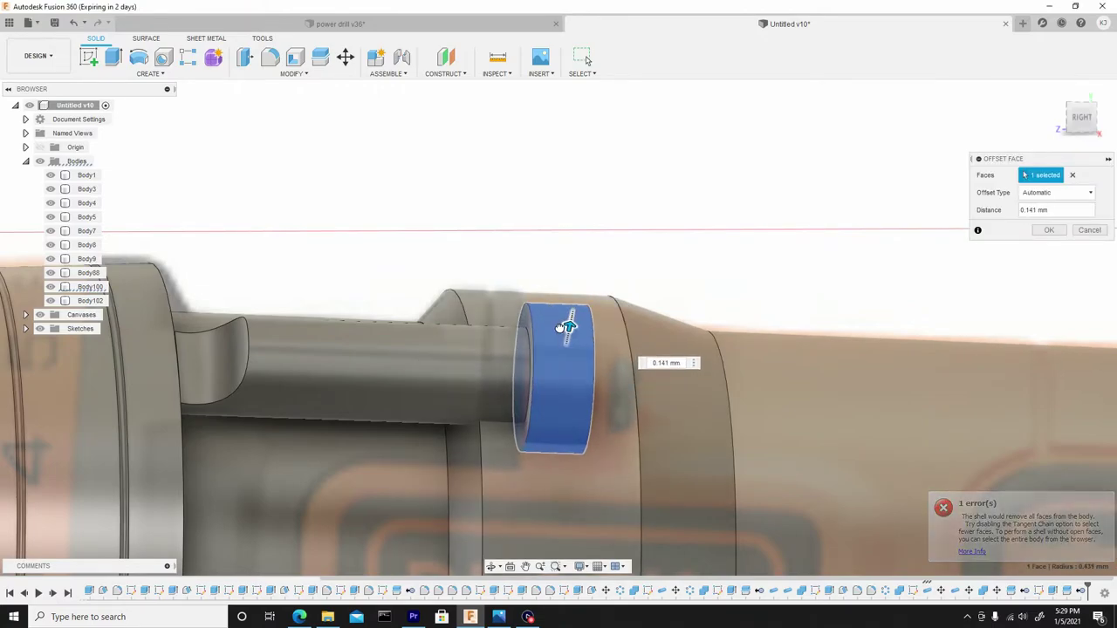
left_click(1085, 232)
Compare the split pipe with the reference canvas in the right view, hiding all bodies temporarily and showing them again.
scroll(616, 273, "down", 5)
mouse_move(659, 315)
middle_mouse_down("shift")
mouse_move(647, 317)
mouse_move(658, 316)
middle_mouse_up("shift")
scroll(656, 279, "down", 1)
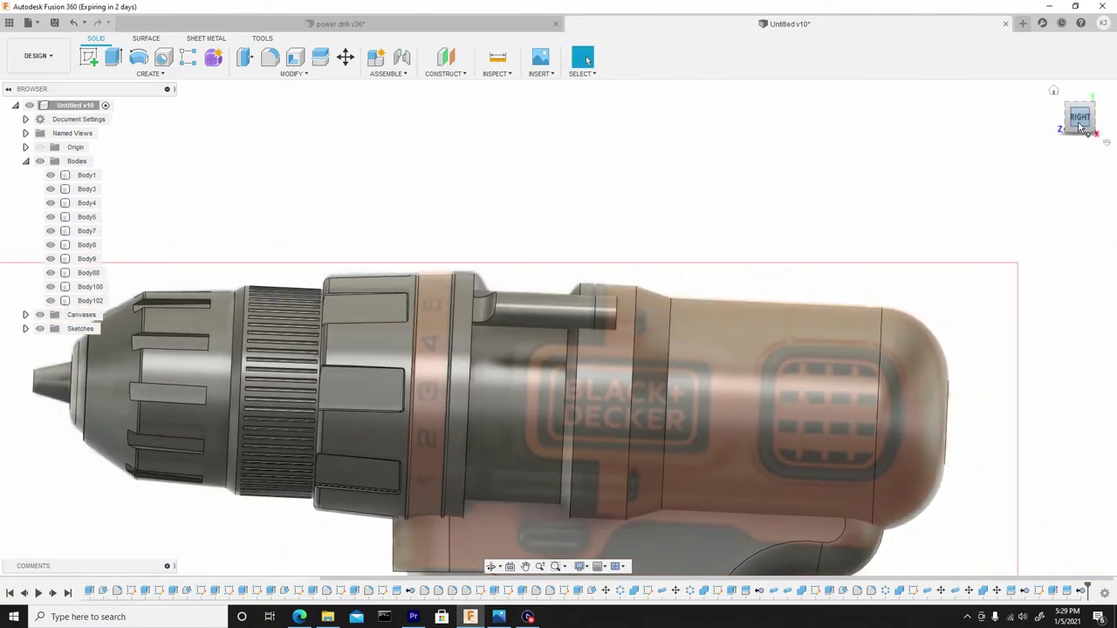
left_click(1080, 125)
left_click(39, 161)
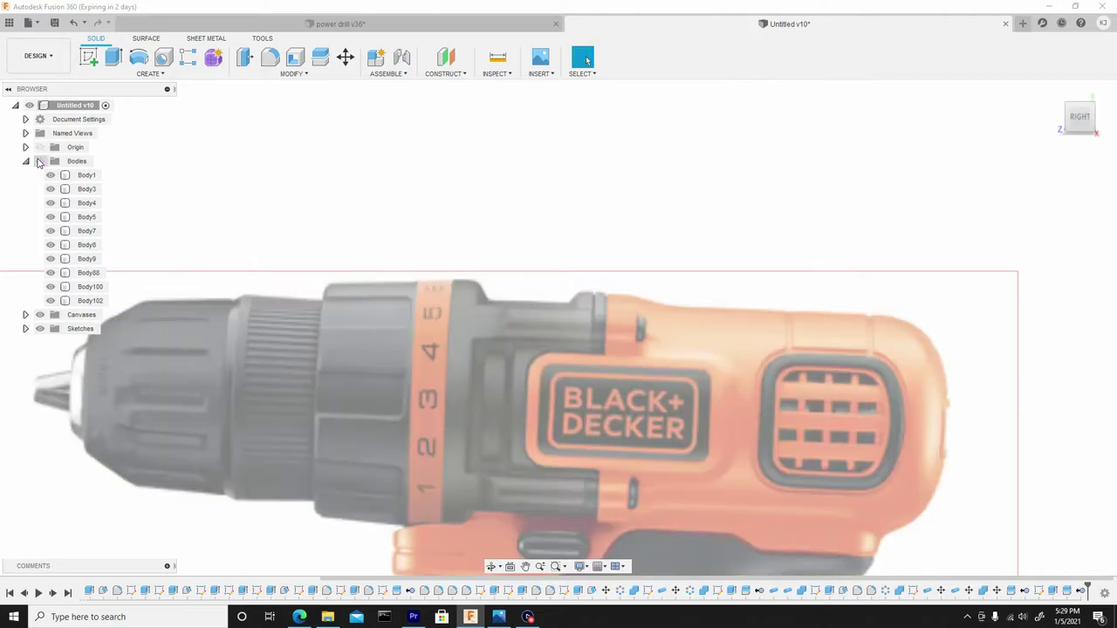
left_click(39, 161)
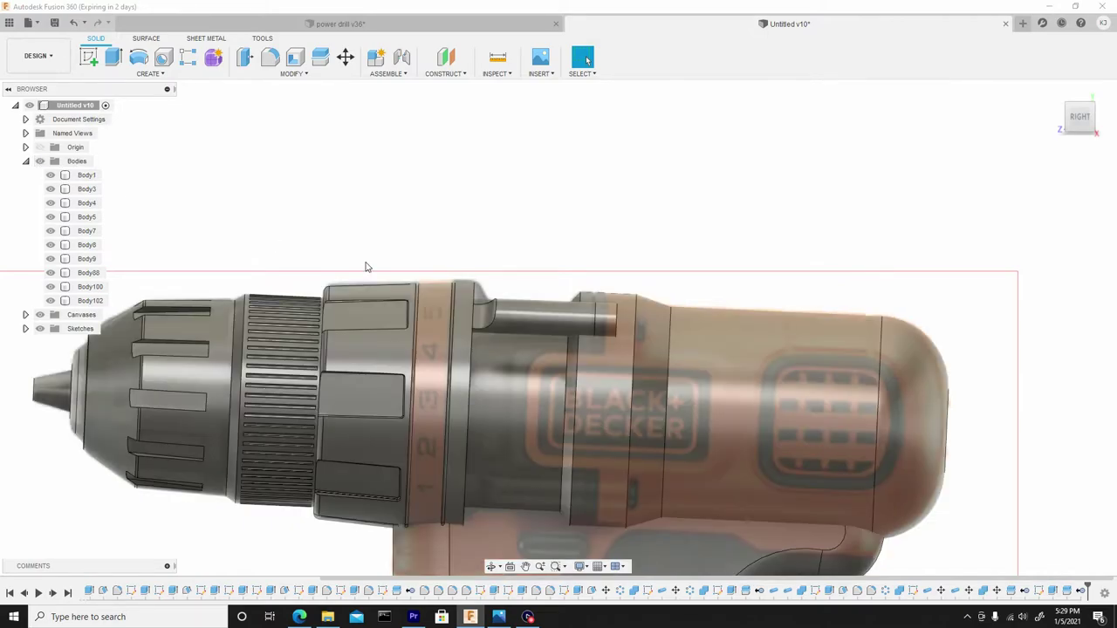
Hide the short rear segment of the split pipe.
scroll(611, 328, "up", 3)
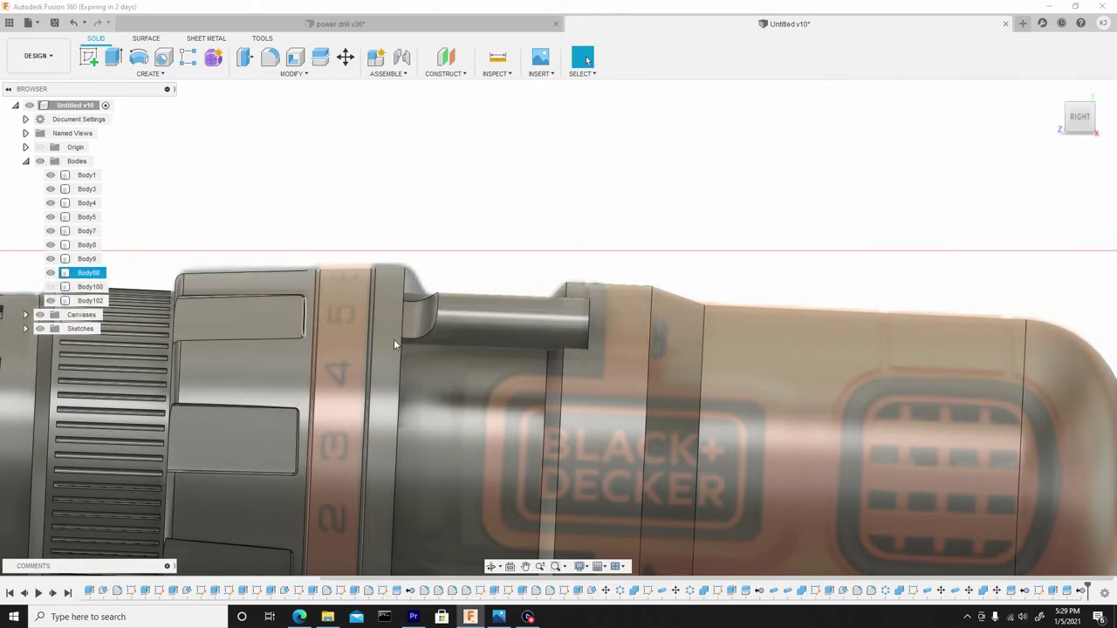
scroll(595, 423, "down", 5)
scroll(576, 402, "up", 2)
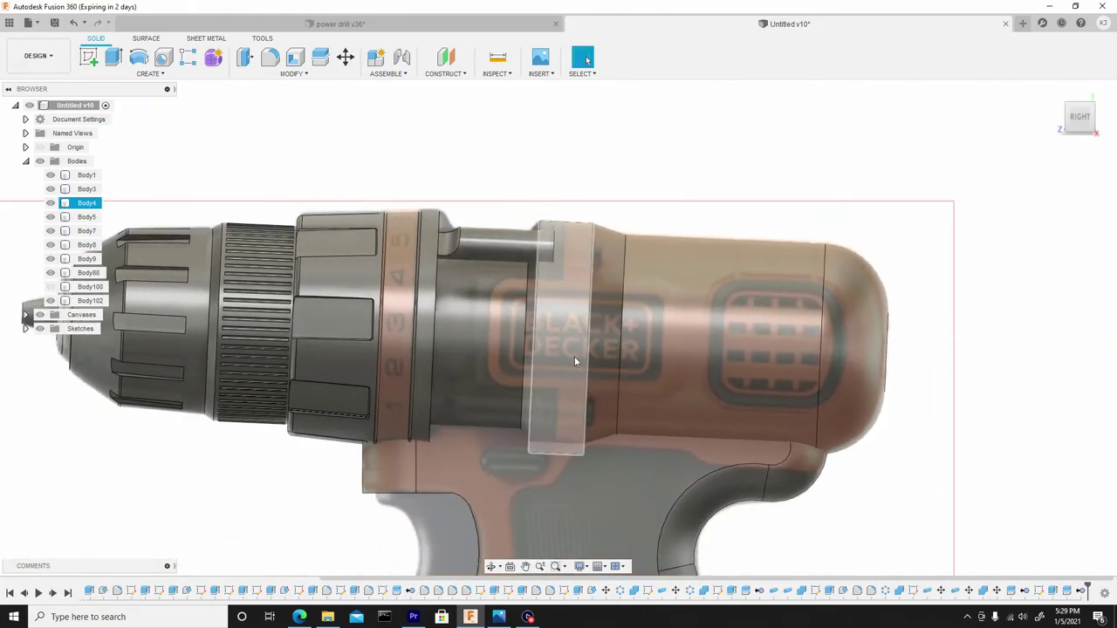
Split the chamfered housing band behind the clutch collar using the rear end face of the front pipe piece.
left_click(293, 73)
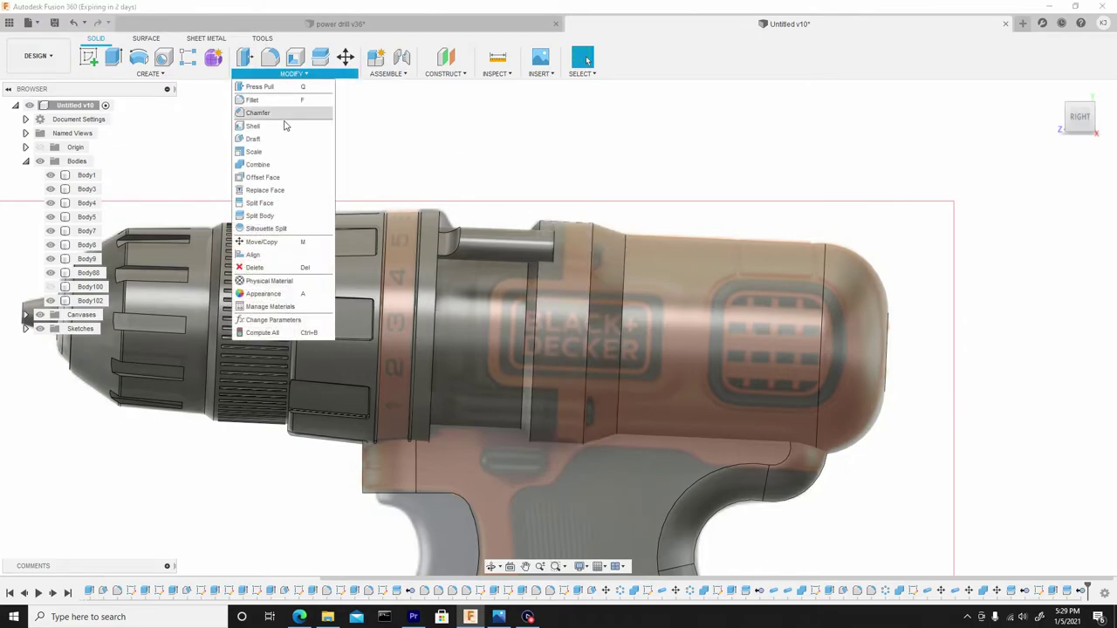
left_click(271, 215)
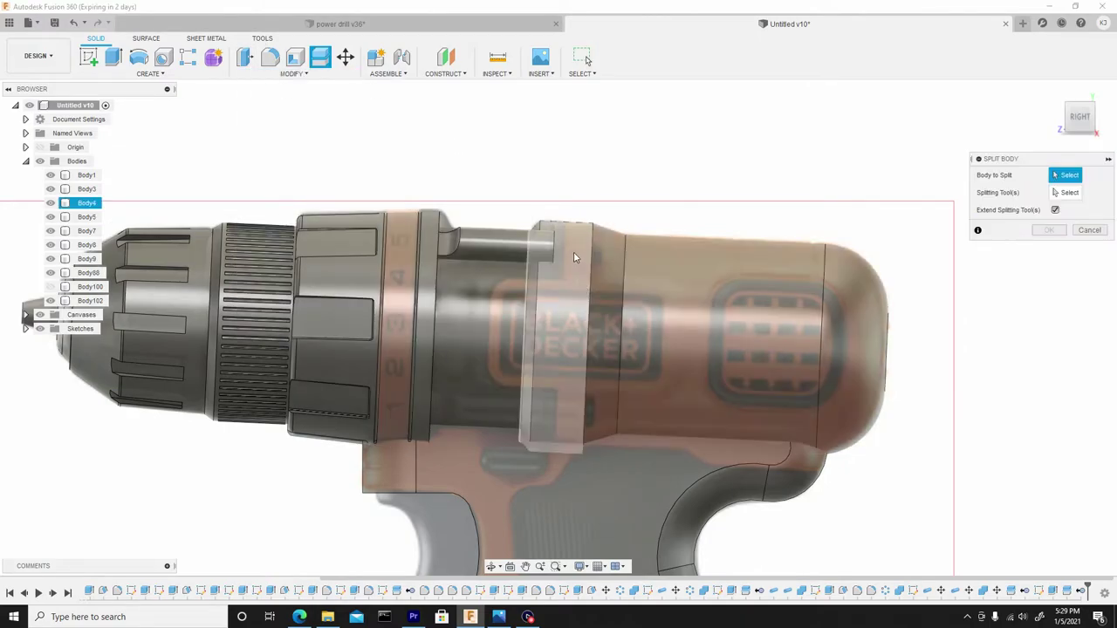
left_click(575, 251)
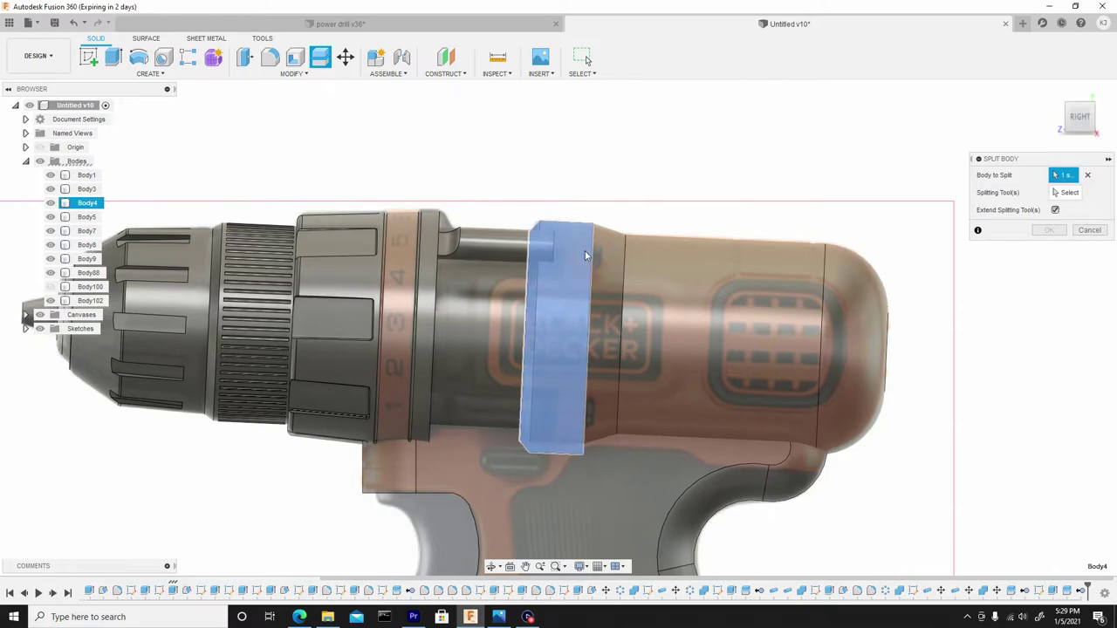
left_click(1066, 192)
scroll(572, 238, "up", 5)
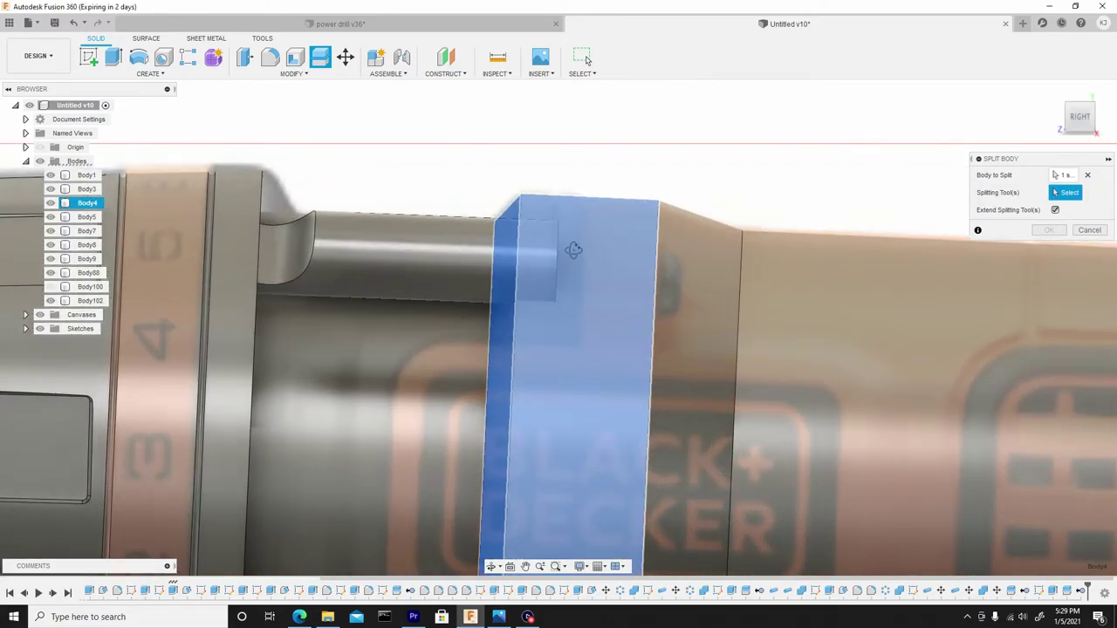
middle_click_drag(573, 250, 535, 257, "shift")
left_click(528, 237)
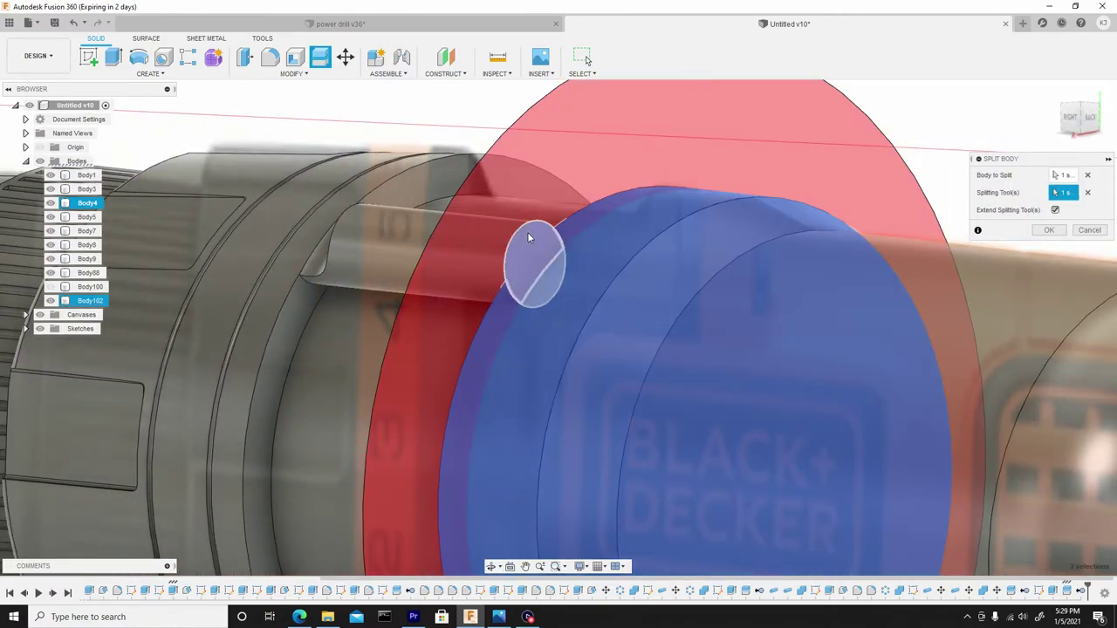
left_click(1049, 232)
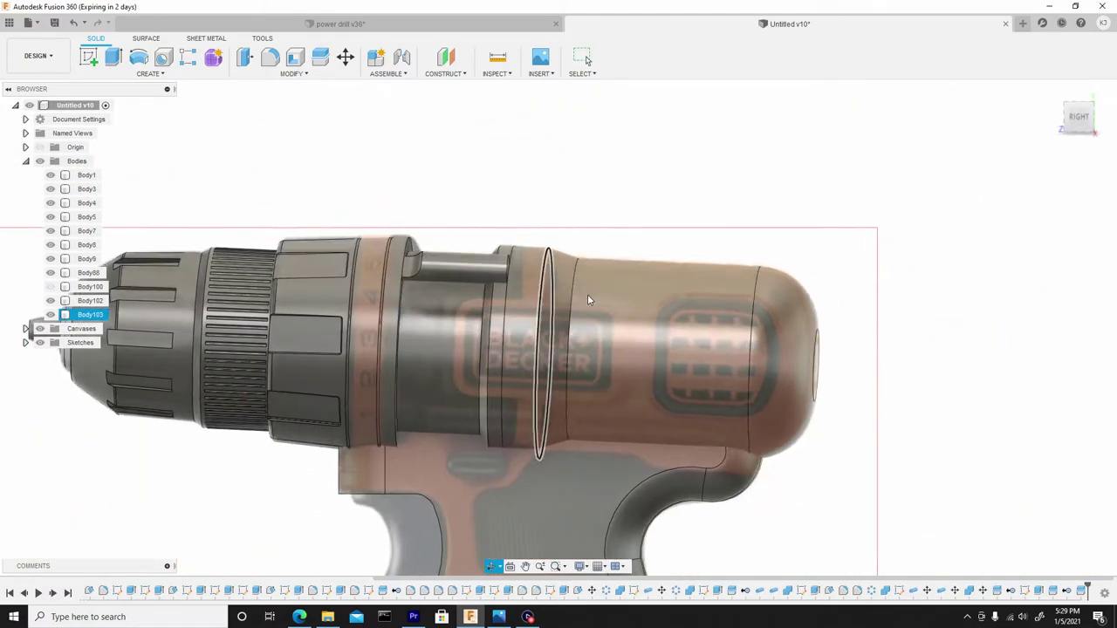
left_click(593, 314)
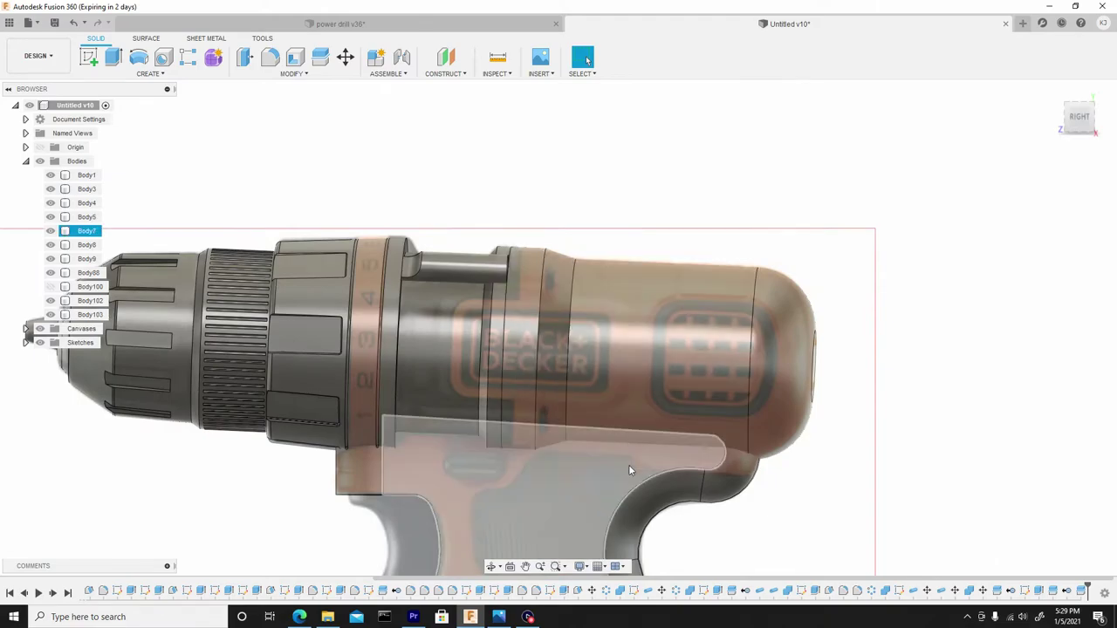
Examine the split housing band and the adjoining tapered housing against the reference canvas, in the right view and at an angle.
scroll(600, 355, "down", 2)
scroll(610, 351, "down", 1)
middle_click_drag(629, 343, 631, 306)
scroll(632, 304, "down", 1)
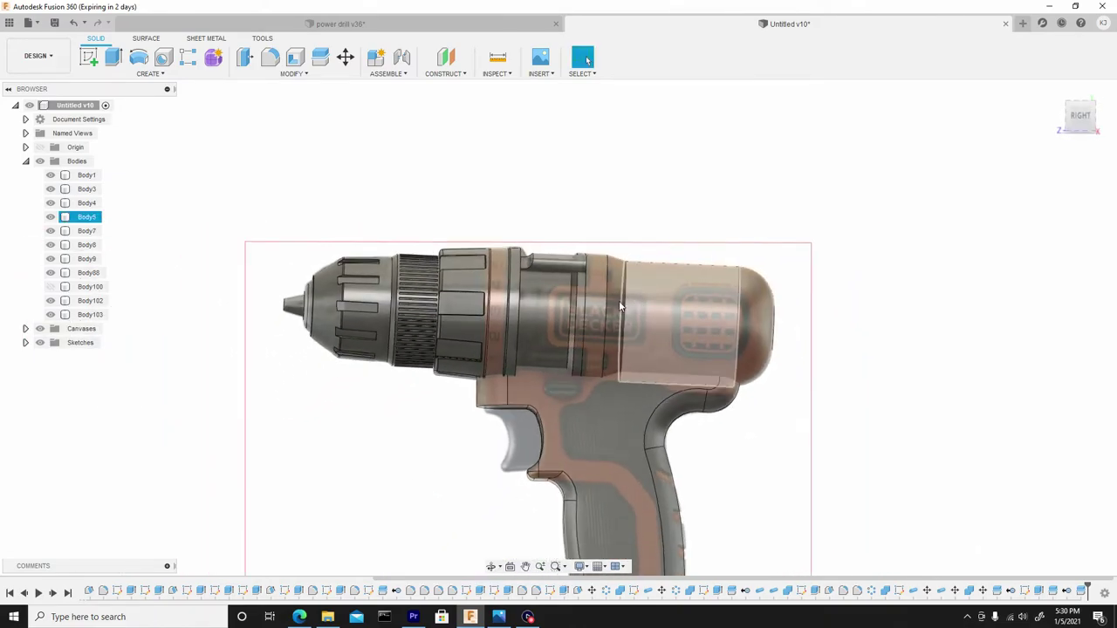
left_click(590, 298)
scroll(588, 267, "up", 4)
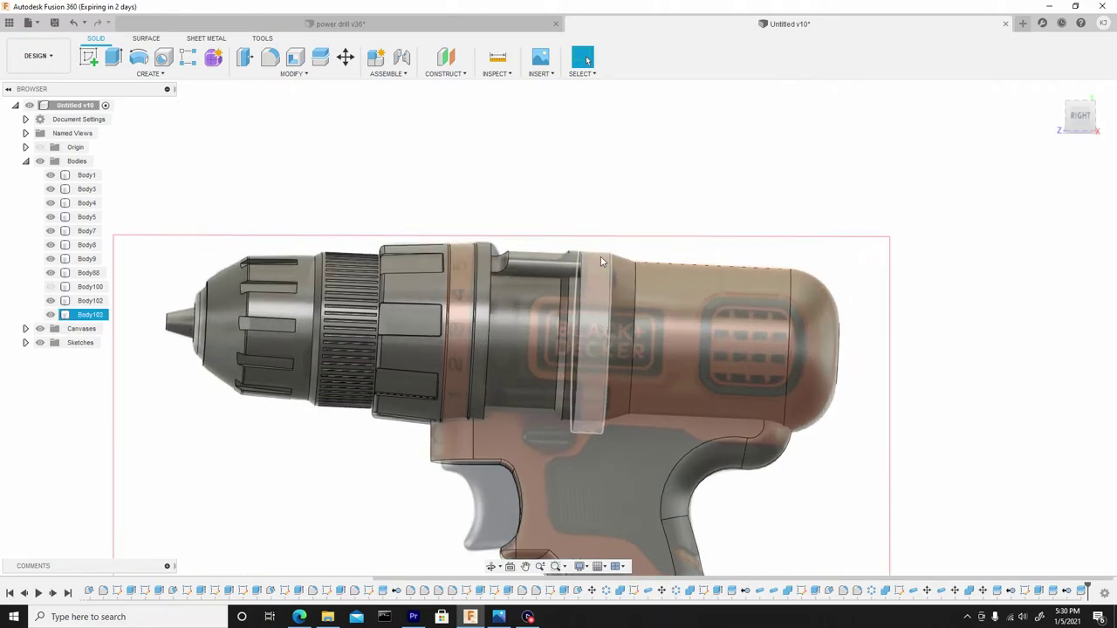
left_click(1080, 116)
scroll(671, 201, "up", 3)
left_click(583, 300)
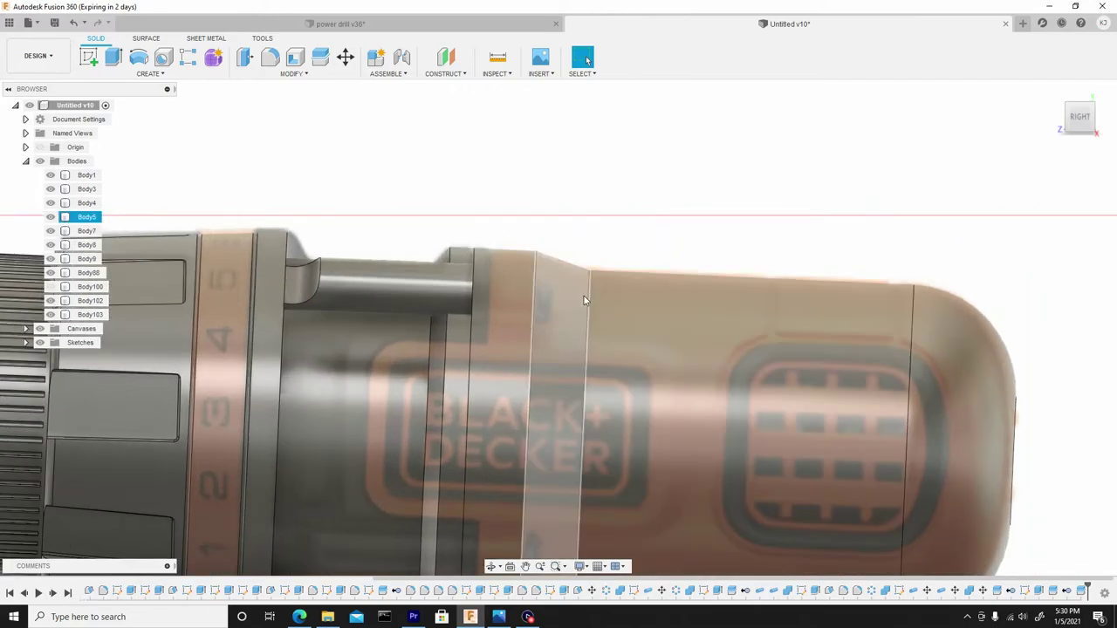
middle_click_drag(584, 300, 610, 212)
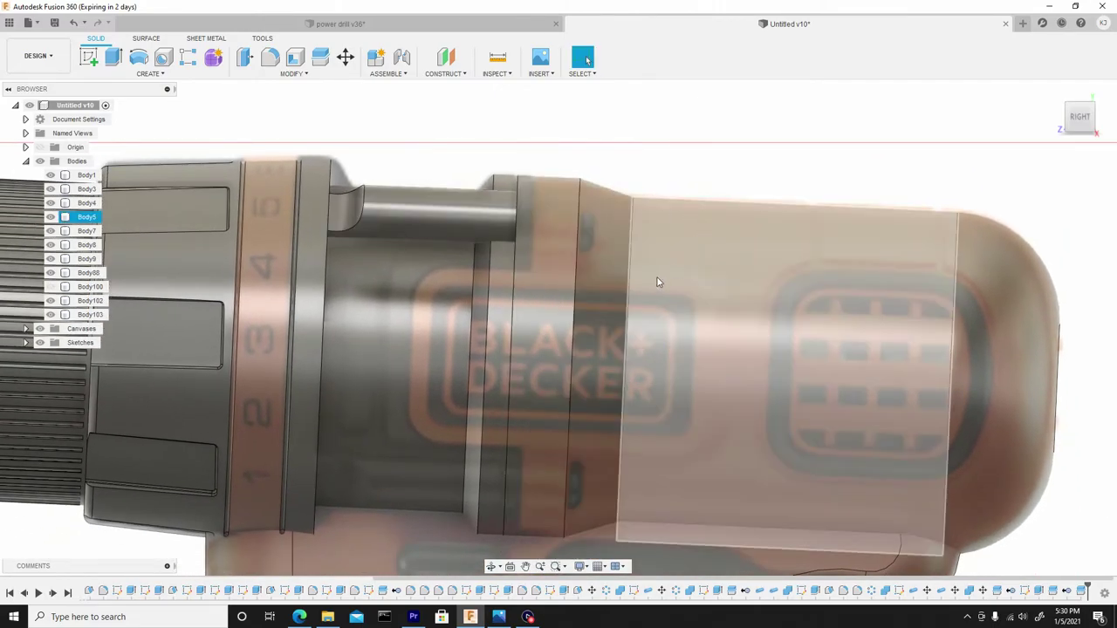
scroll(656, 279, "down", 2)
scroll(652, 367, "down", 1)
left_click(577, 200)
scroll(577, 199, "up", 1)
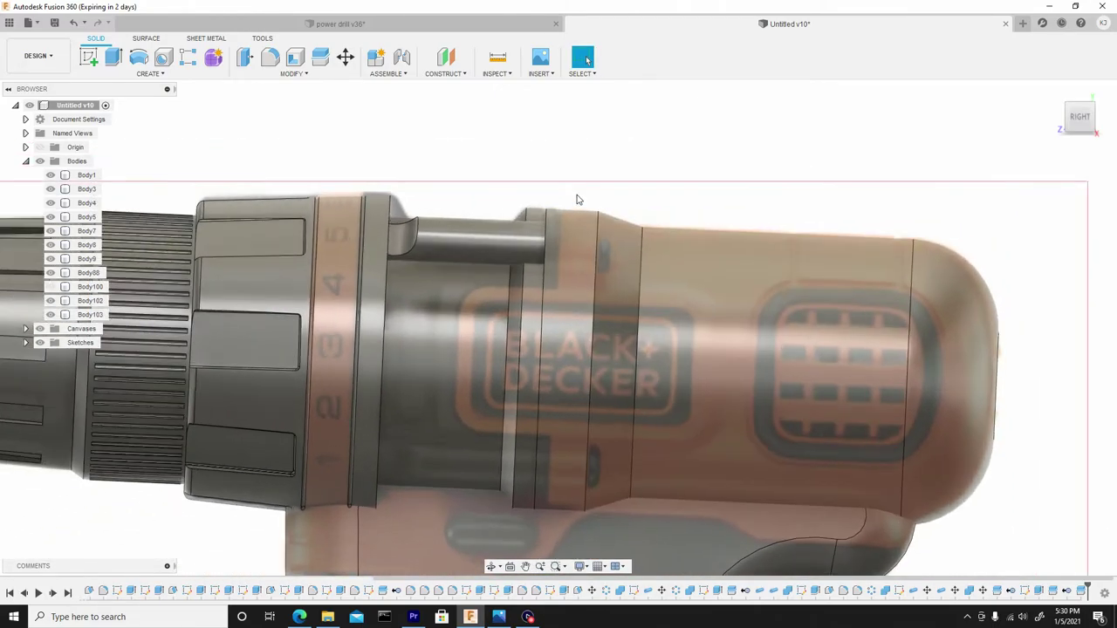
scroll(577, 200, "up", 1)
middle_click_drag(581, 291, 556, 289, "shift")
scroll(556, 289, "down", 2)
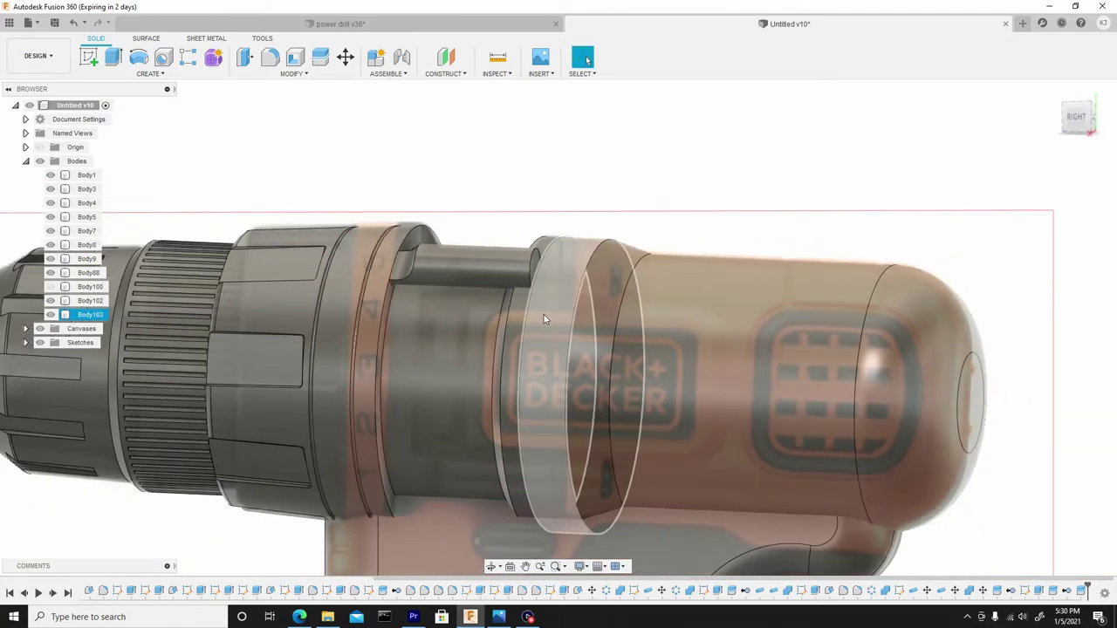
Set up a circular pattern of the front pipe piece as a body around the clutch collar's circular rear edge, with a quantity of 4.
scroll(543, 319, "down", 3)
key("Escape")
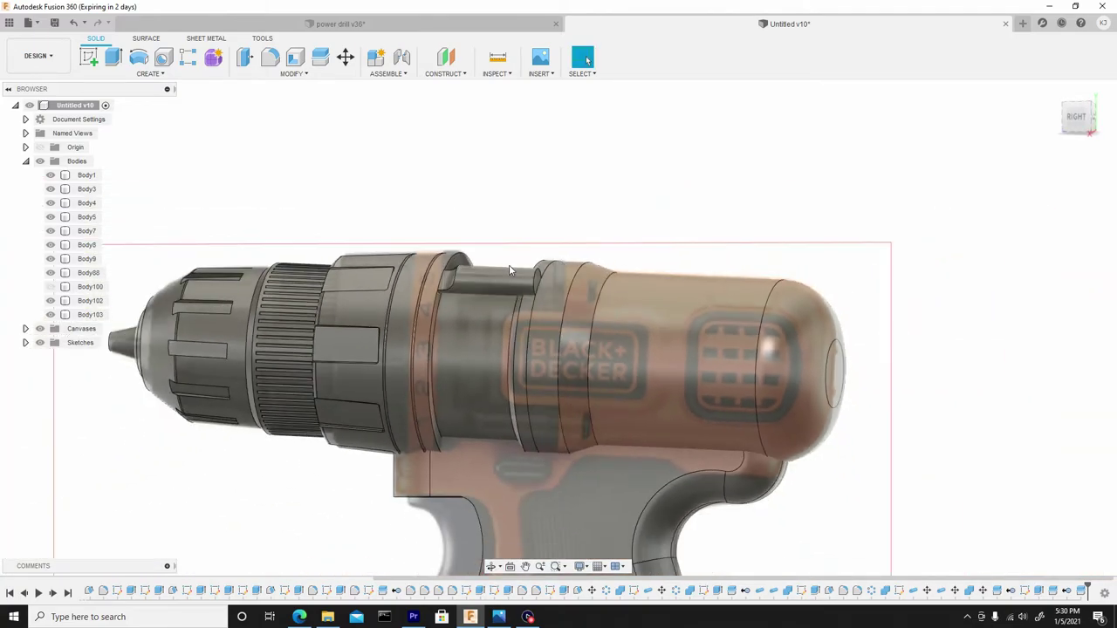
left_click(148, 73)
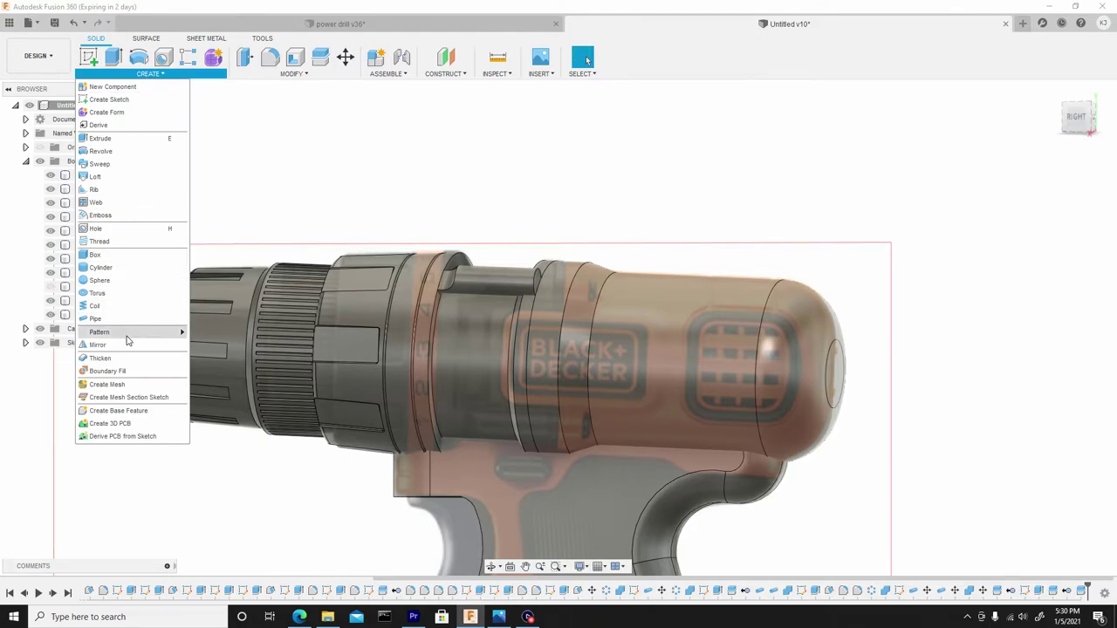
mouse_move(142, 335)
left_click(232, 344)
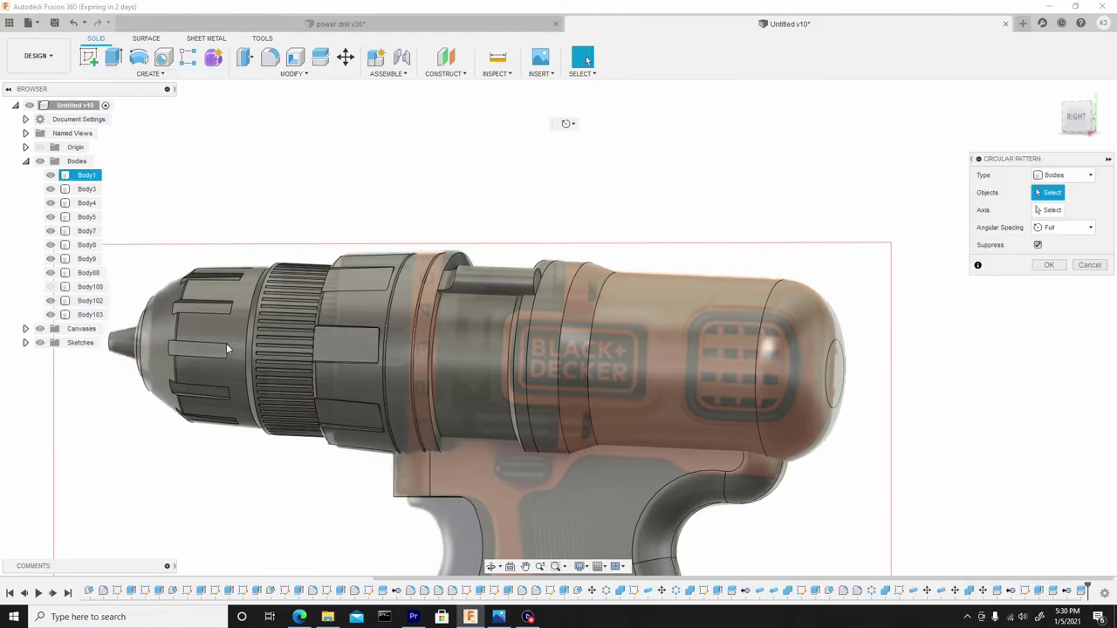
left_click(479, 284)
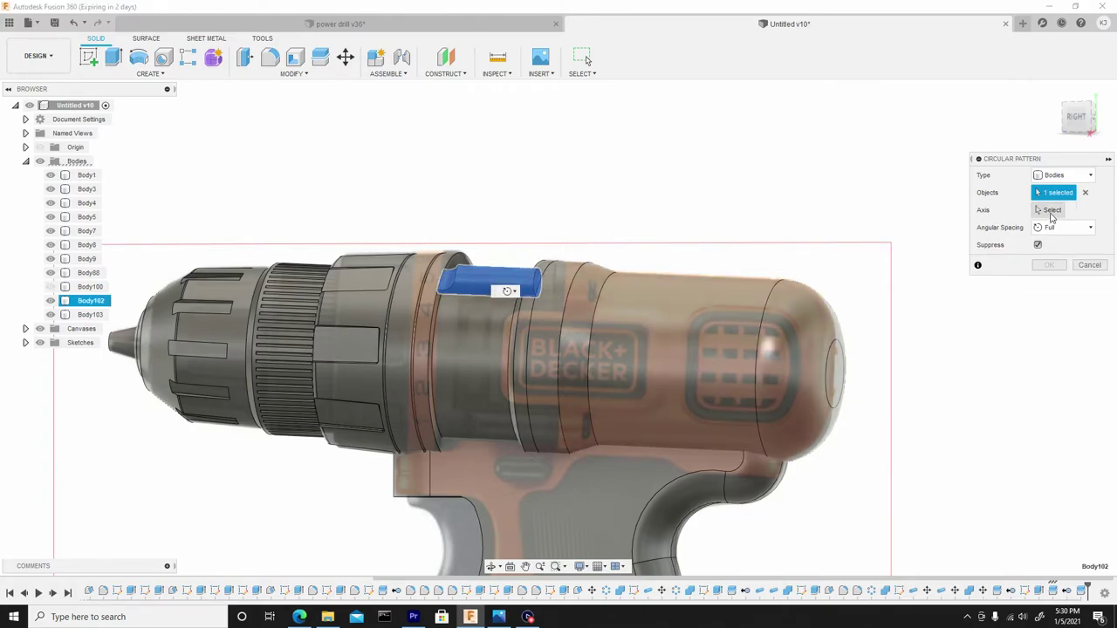
left_click(1051, 211)
scroll(445, 318, "up", 4)
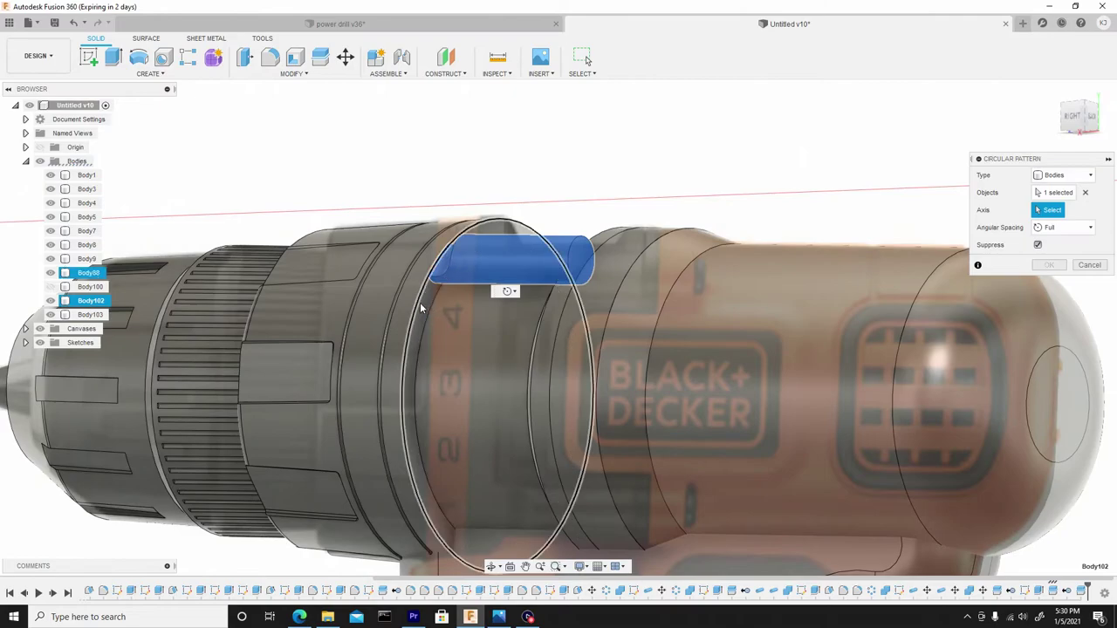
left_click(420, 307)
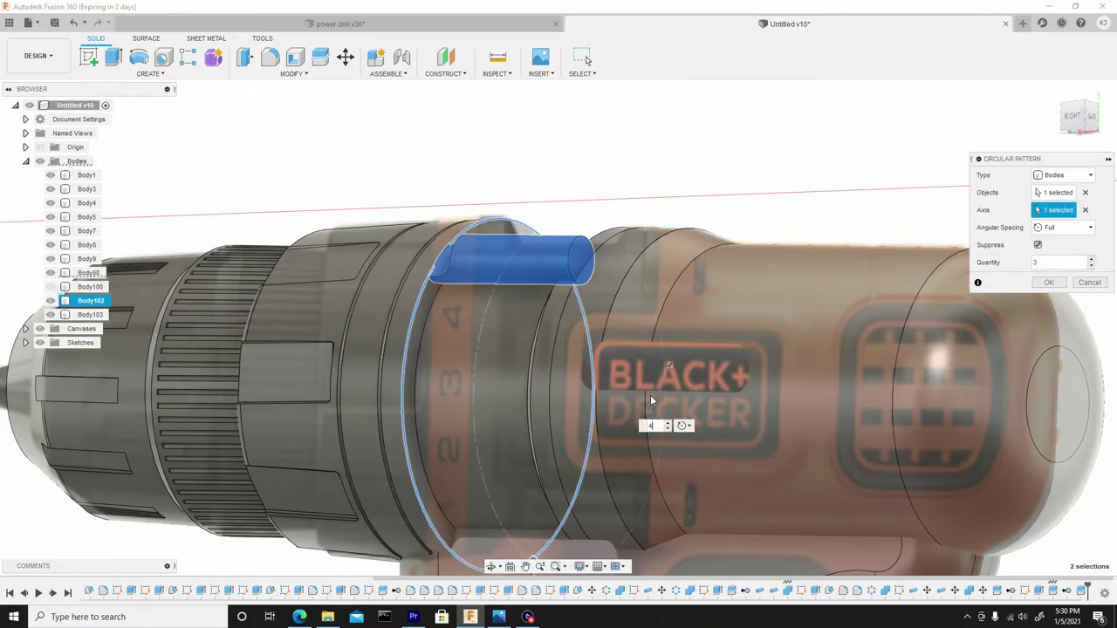
Compare the pipe pattern preview with the reference canvas in the right view and create the pattern.
left_click(1072, 117)
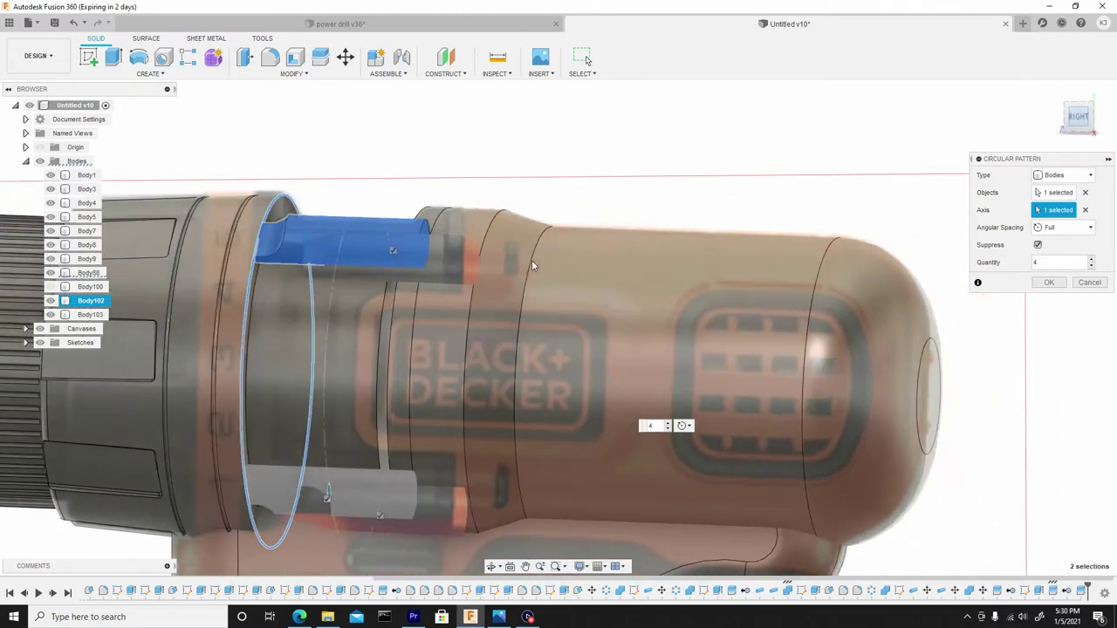
middle_click_drag(532, 260, 335, 236, "shift")
scroll(288, 391, "down", 1)
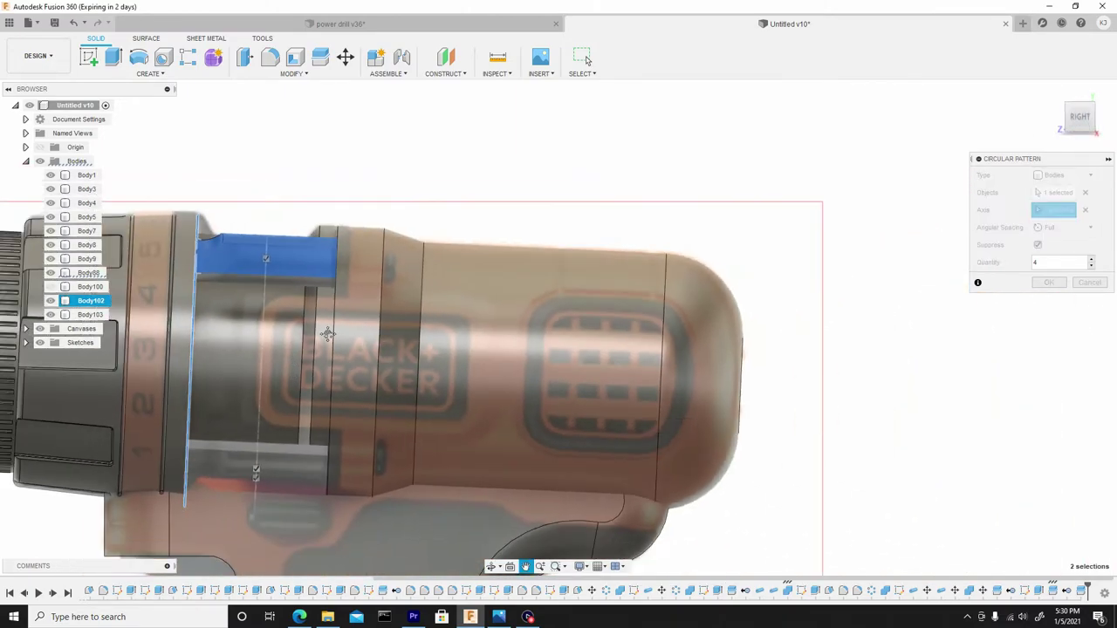
middle_click_drag(324, 336, 495, 270)
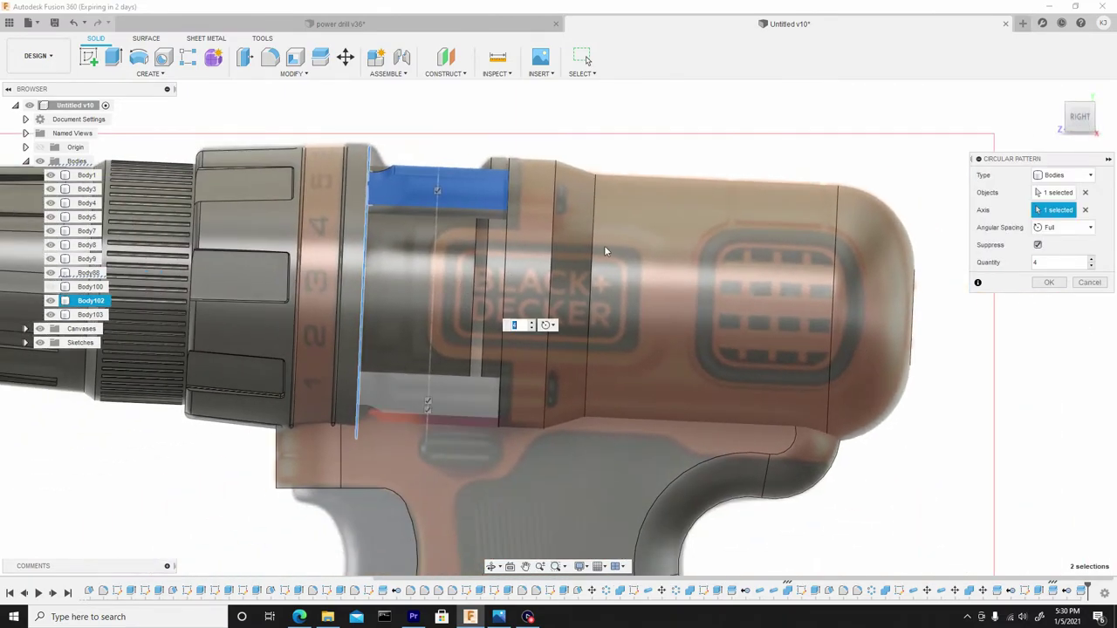
left_click(1049, 286)
Examine the patterned pipes and the cylindrical section between them against the reference canvas, at an angle and in the right view.
mouse_move(627, 267)
middle_mouse_down("shift")
mouse_move(558, 299)
mouse_move(488, 270)
mouse_move(496, 241)
mouse_move(603, 272)
mouse_move(624, 296)
mouse_move(517, 275)
mouse_move(628, 257)
middle_mouse_up("shift")
scroll(513, 273, "down", 2)
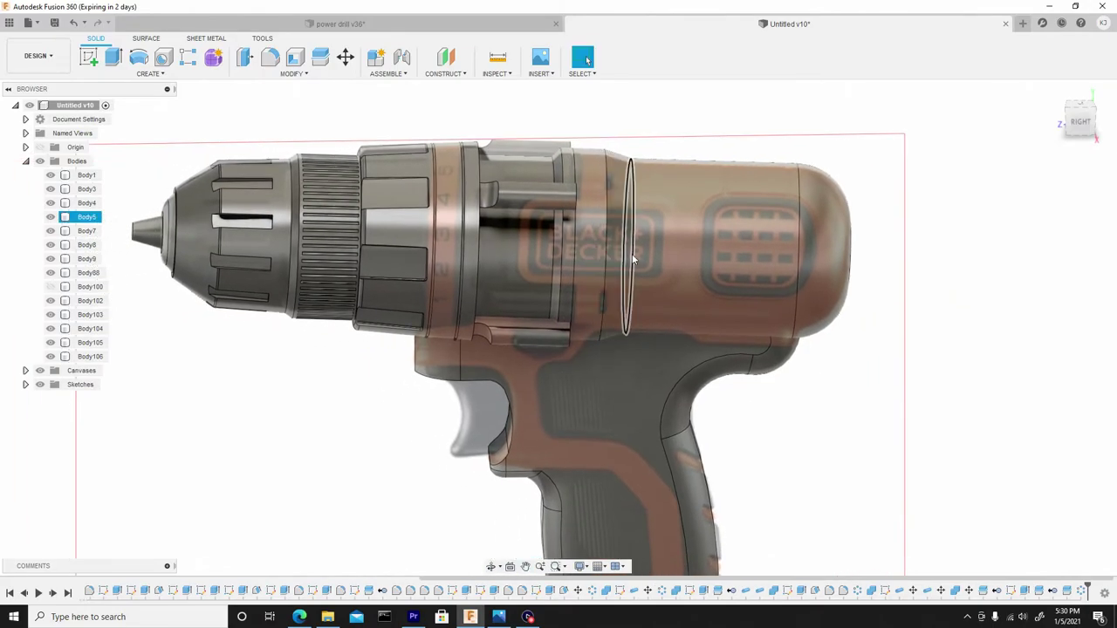
left_click(1082, 125)
scroll(602, 306, "up", 5)
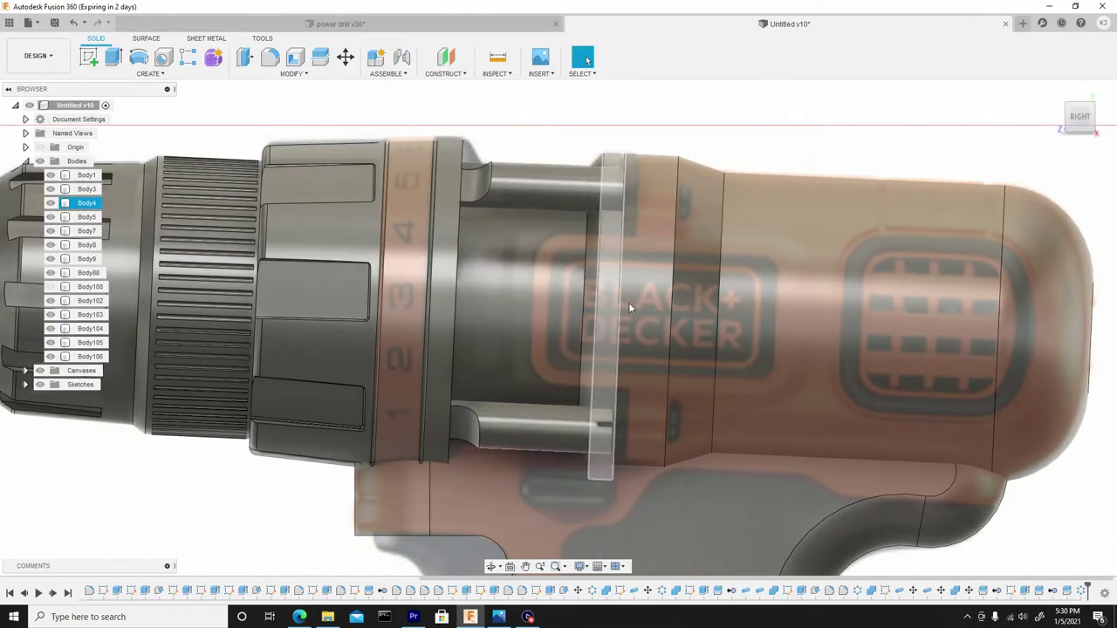
scroll(628, 301, "down", 4)
scroll(562, 345, "up", 6)
left_click(562, 345)
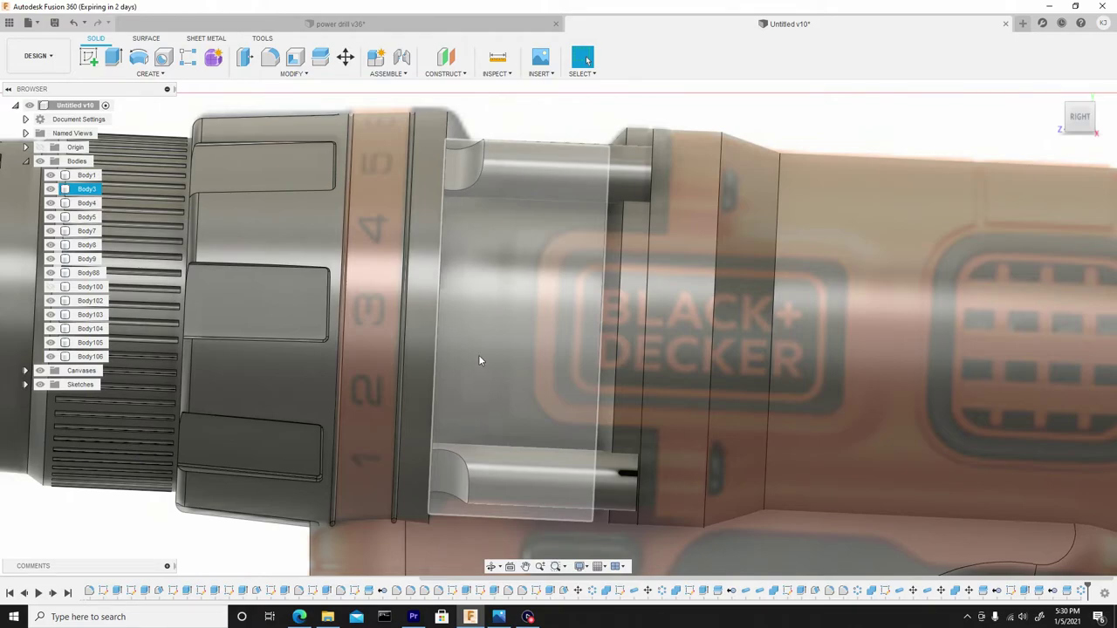
scroll(478, 360, "down", 5)
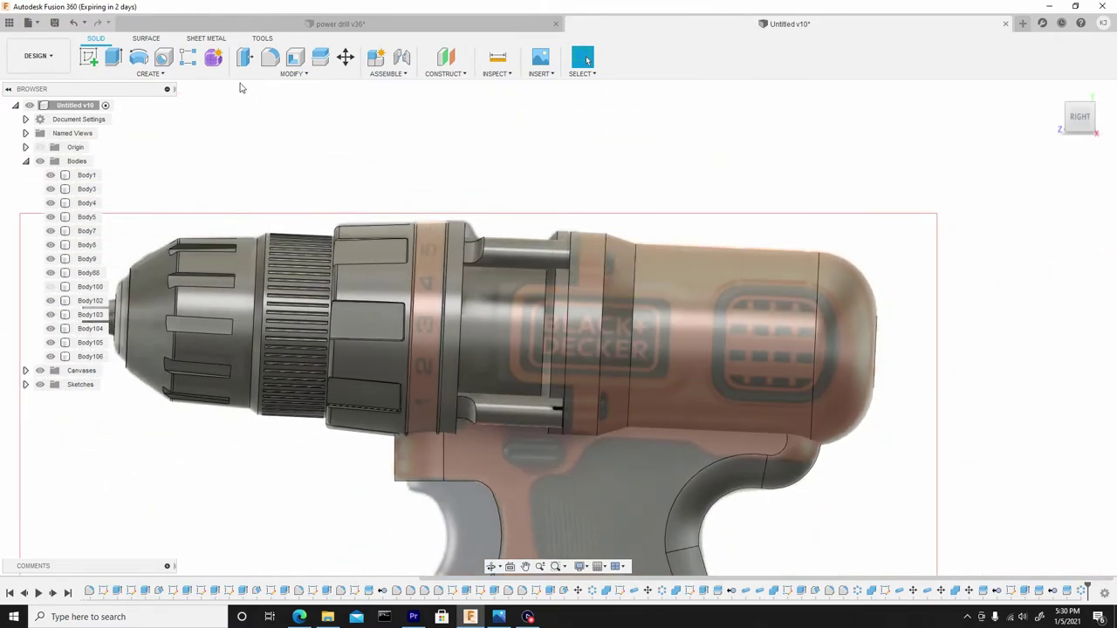
Sketch a tall, narrow two-point rectangle on the side origin plane, just behind the clutch collar between the upper and lower pipes.
left_click(88, 58)
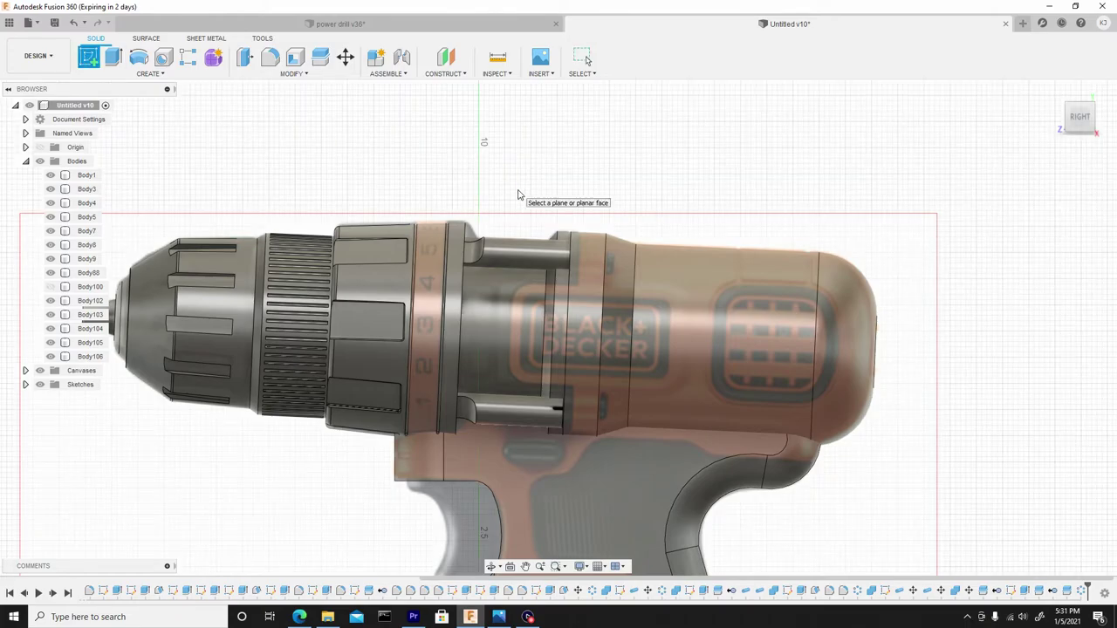
middle_click_drag(518, 194, 546, 37)
left_click(481, 485)
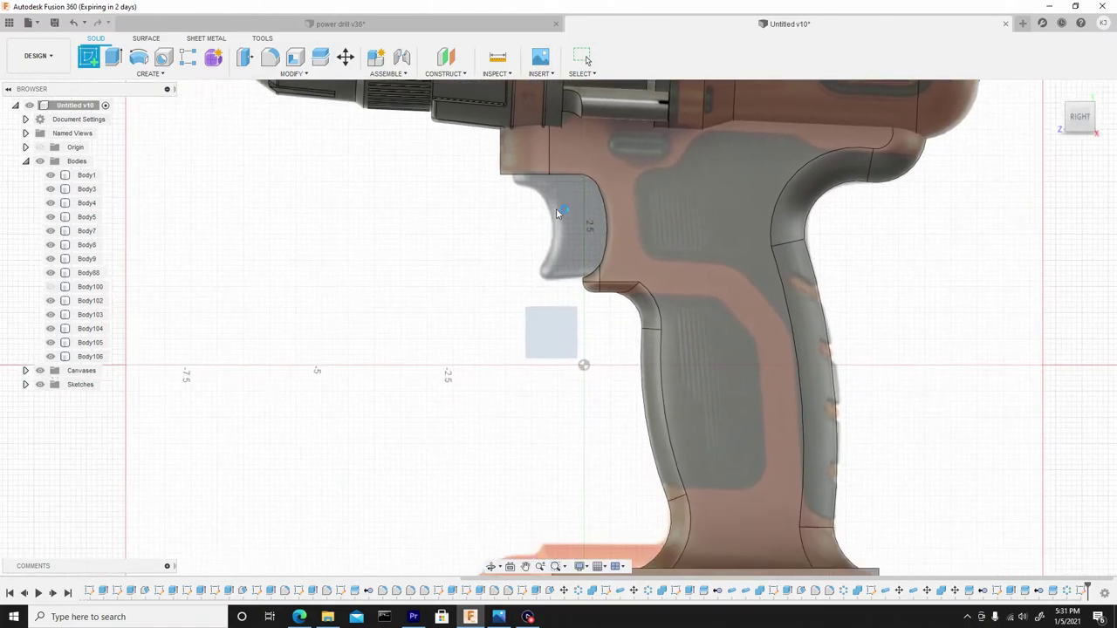
left_click(556, 208)
scroll(418, 301, "up", 5)
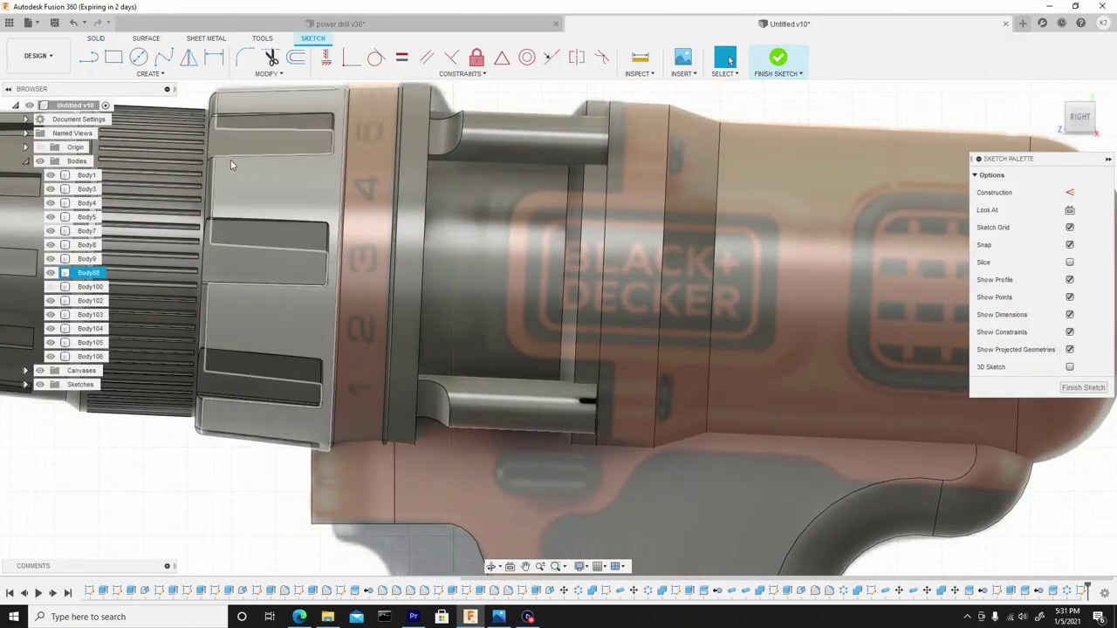
left_click(116, 58)
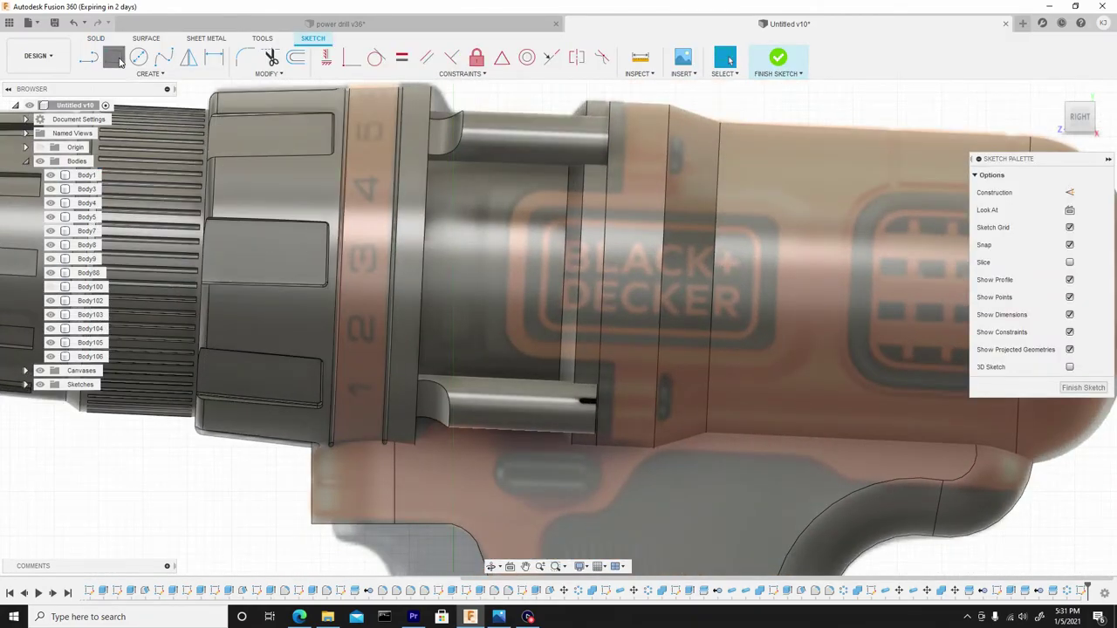
scroll(420, 199, "up", 3)
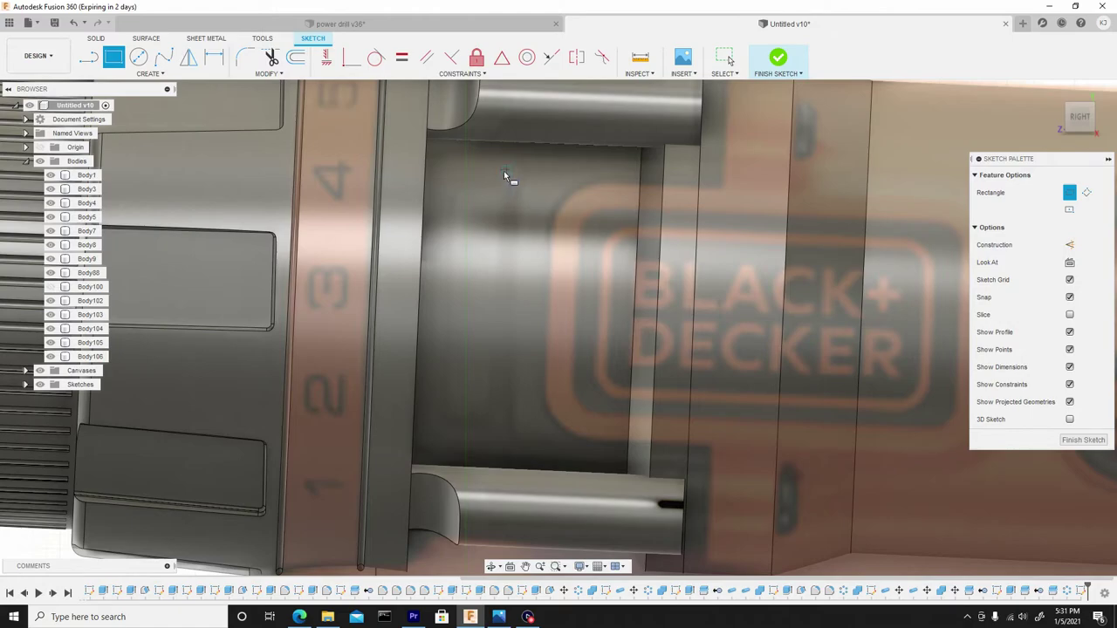
left_click(502, 169)
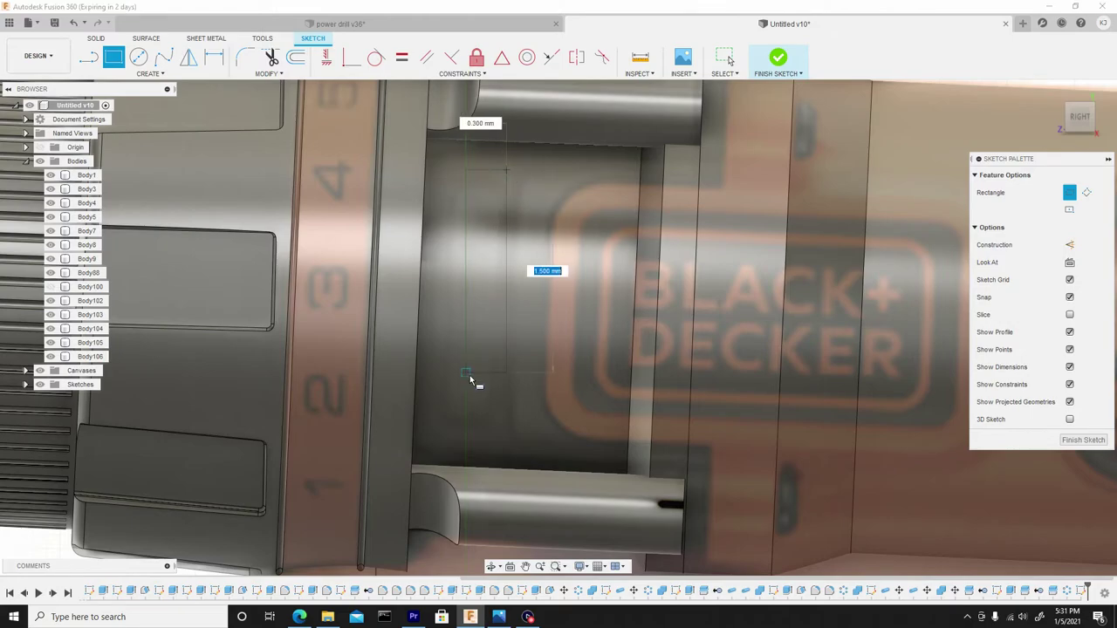
left_click(438, 443)
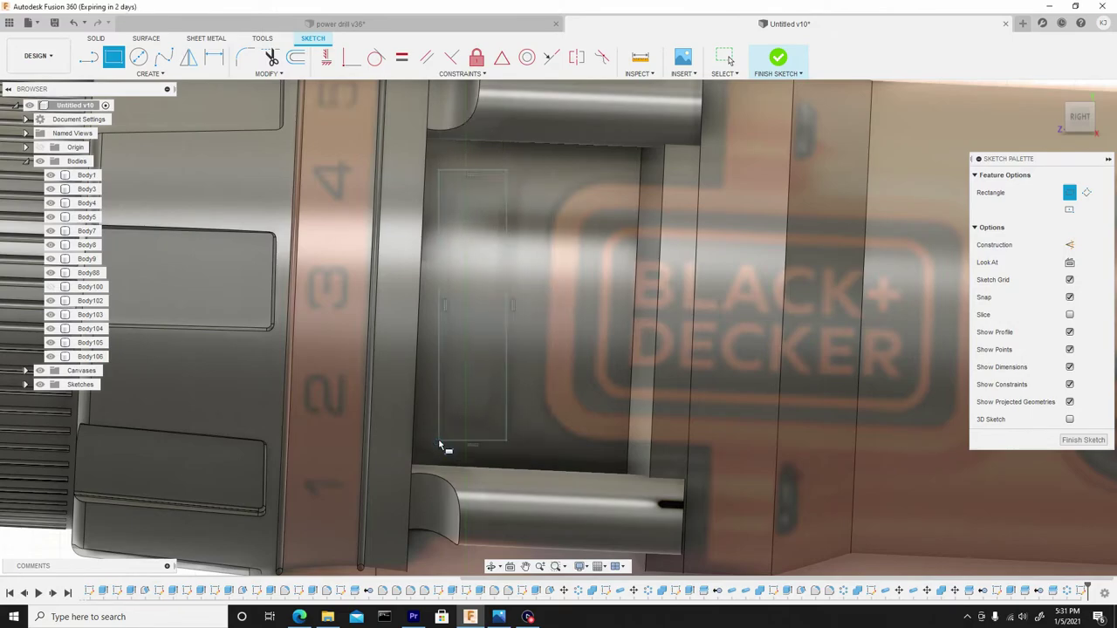
right_click(479, 362)
left_click(529, 363)
Rotate the whole rectangle by -2.5 degrees about Z to match the slight tilt of the drill body.
scroll(515, 302, "down", 3)
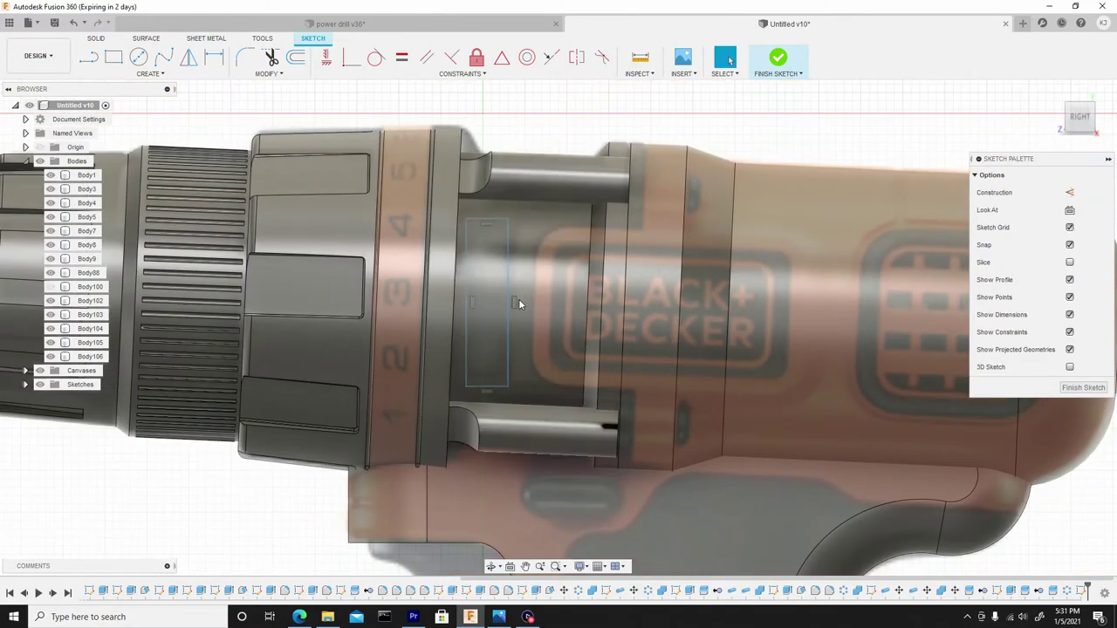
scroll(518, 300, "up", 1)
double_click(506, 281)
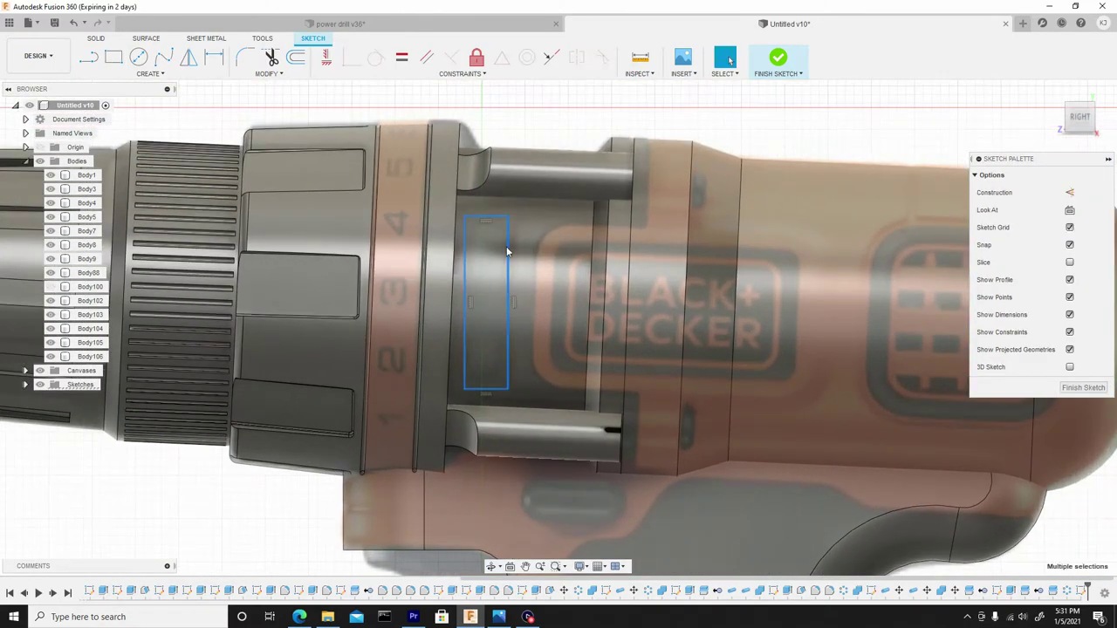
right_click(507, 244)
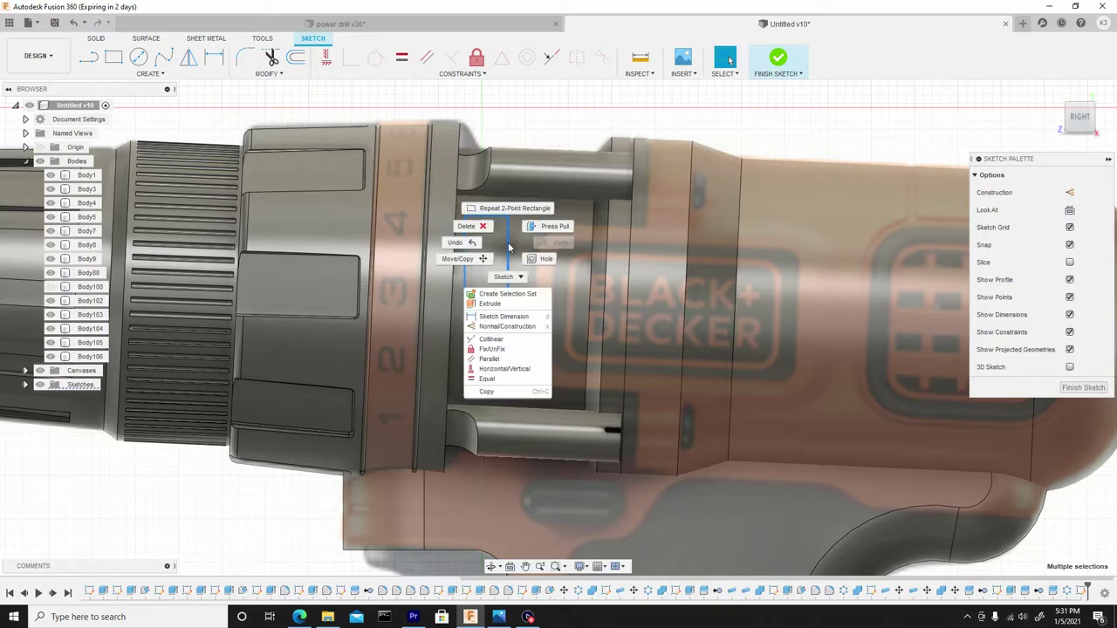
left_click(485, 260)
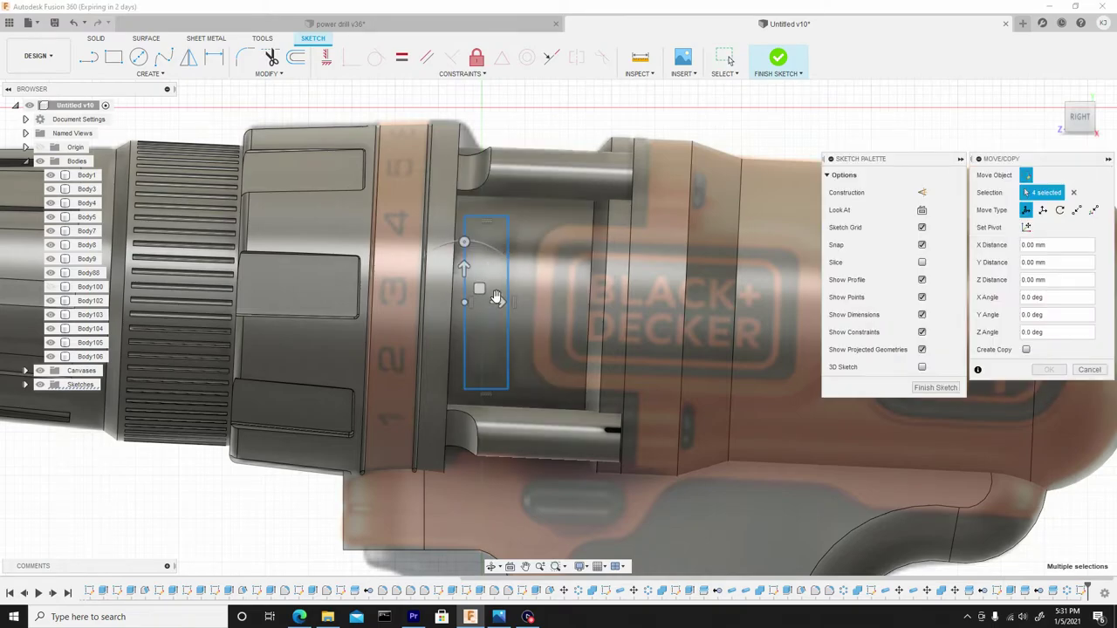
left_click(465, 243)
left_click_drag(464, 241, 470, 233)
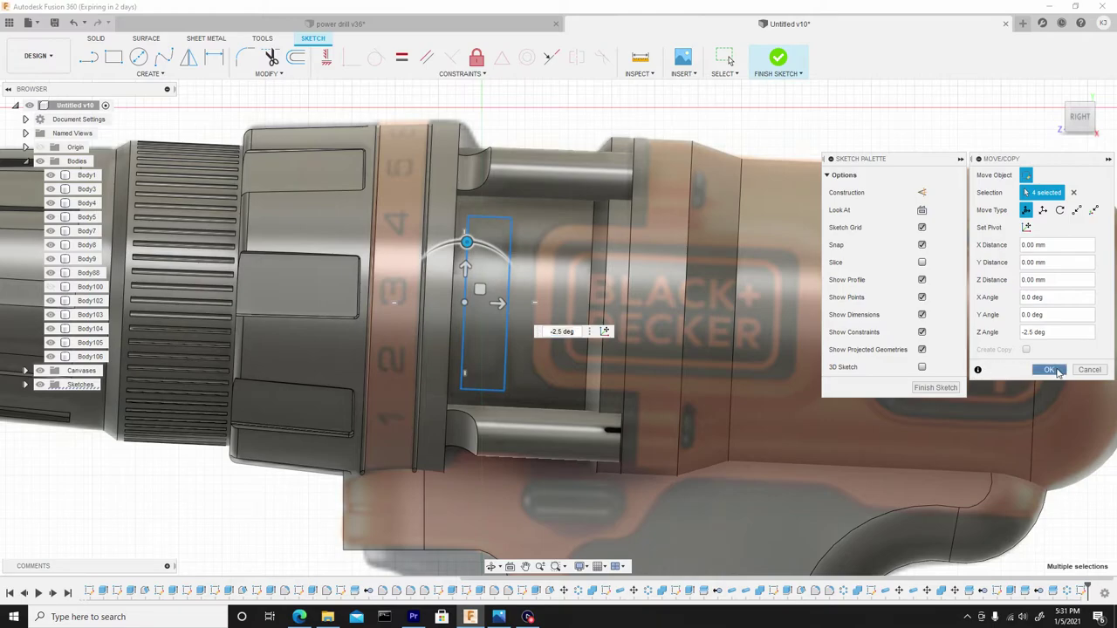
left_click(1050, 370)
Extrude the tilted rectangle profile 2.27 mm outward past the side of the cylindrical section.
scroll(494, 233, "down", 3)
scroll(467, 325, "up", 3)
scroll(542, 336, "down", 3)
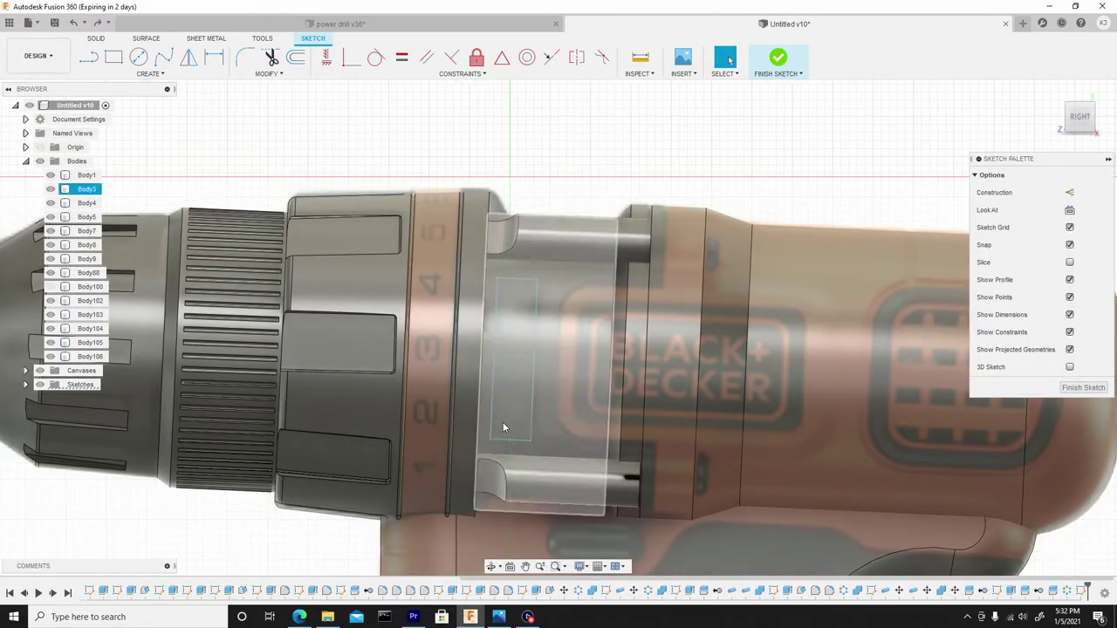
scroll(527, 428, "up", 2)
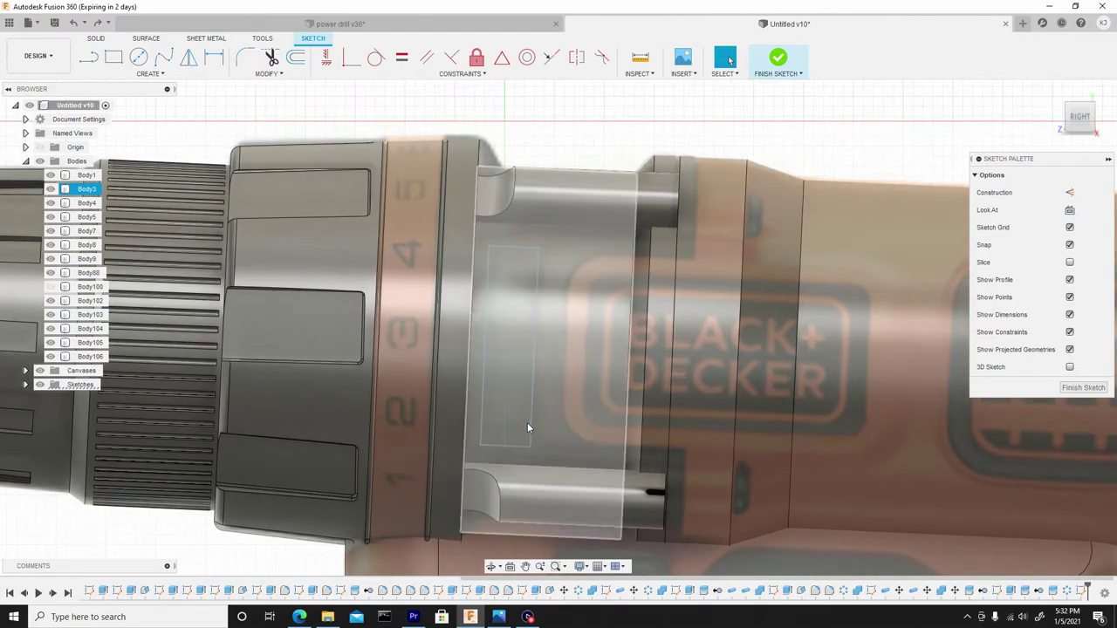
left_click(516, 284)
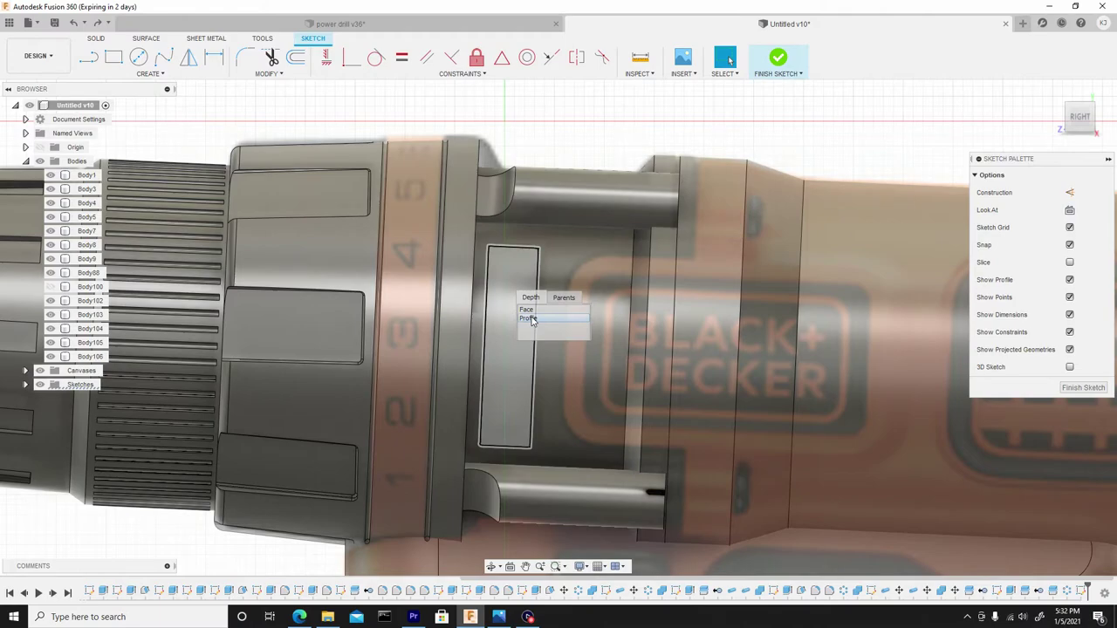
left_click(531, 320)
right_click(517, 275)
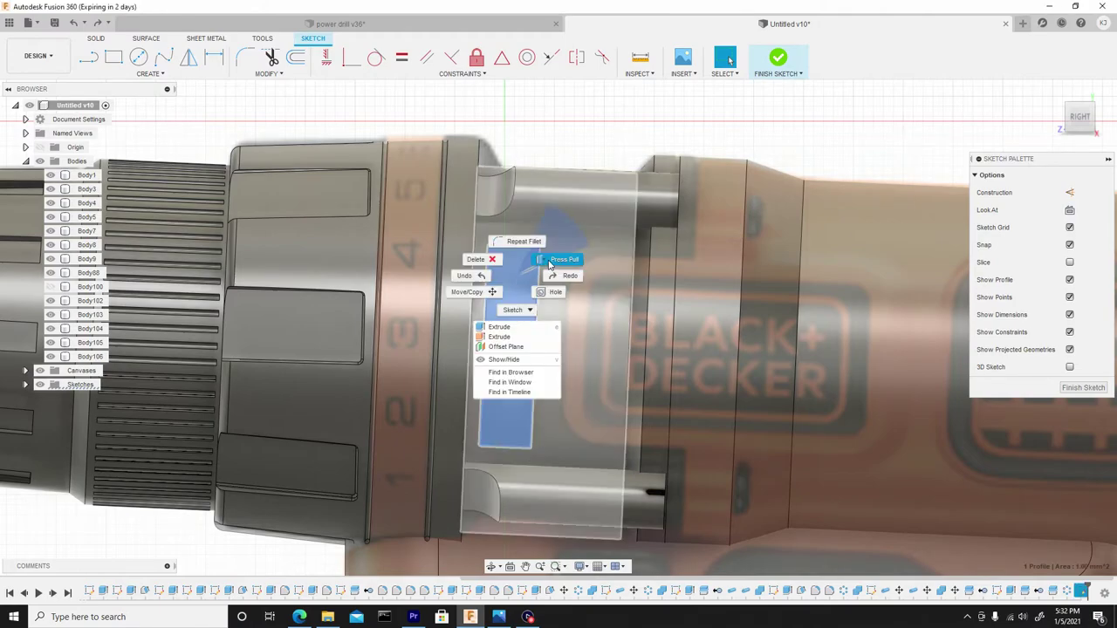
left_click(559, 260)
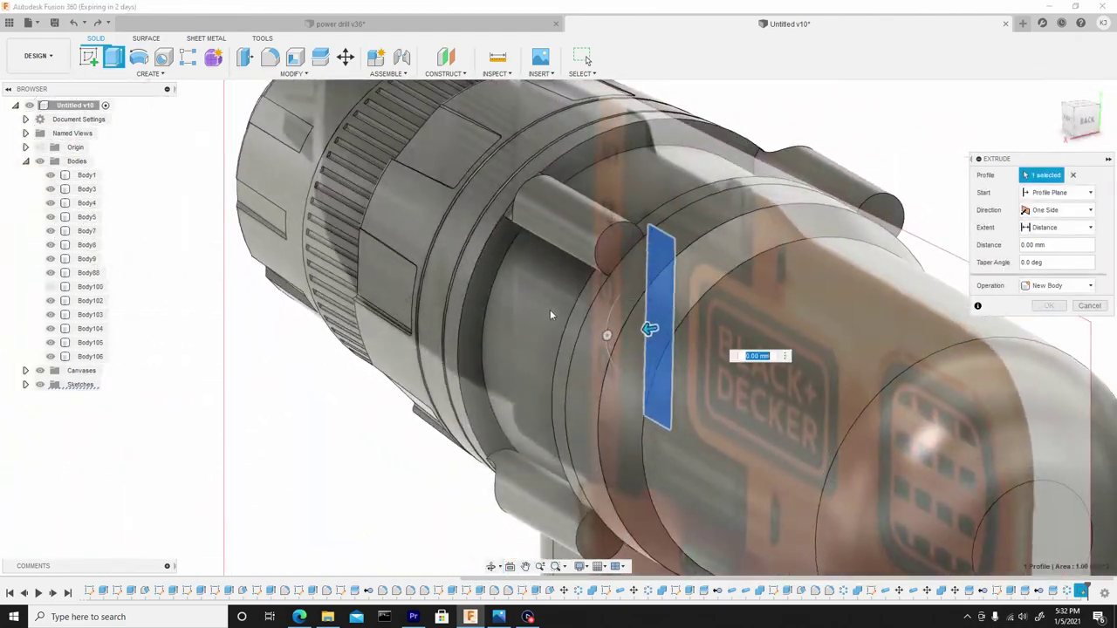
left_click_drag(650, 329, 460, 390)
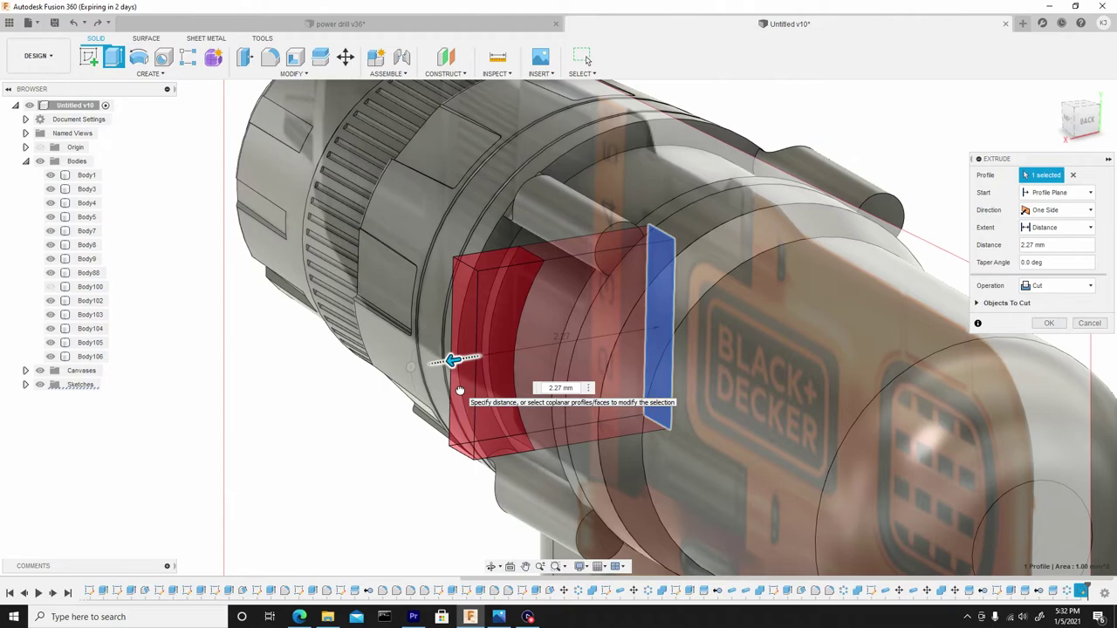
left_click(550, 386)
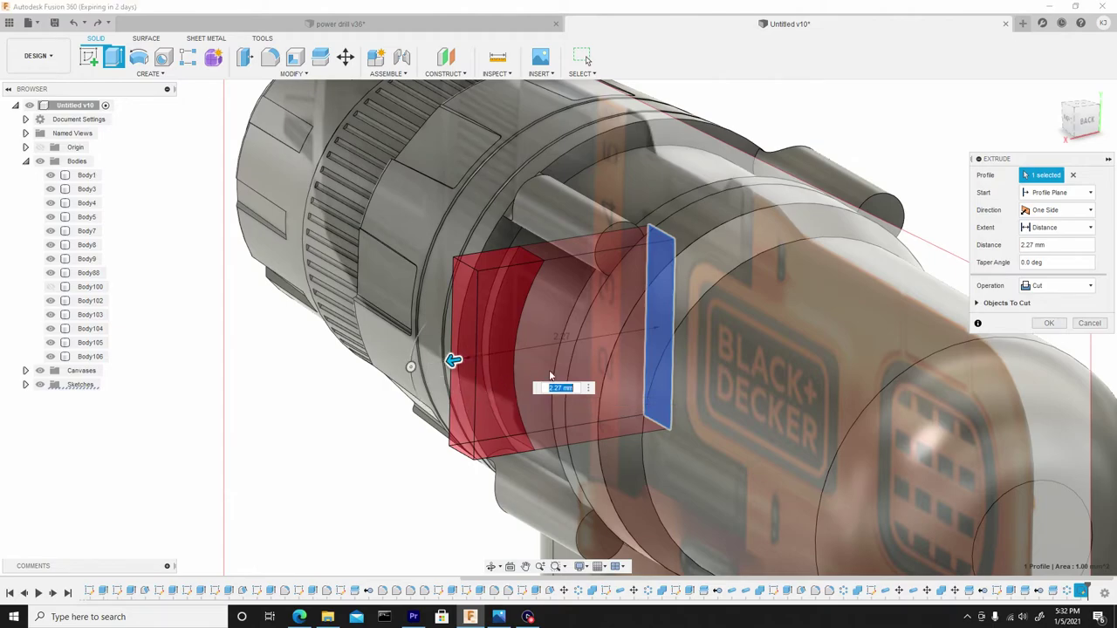
Extrude the tilted rectangle on two sides, 2.27 mm and -1.266 mm, as a new body straddling the cylindrical section's side surface.
left_click(1048, 210)
left_click(1047, 235)
scroll(567, 355, "up", 2)
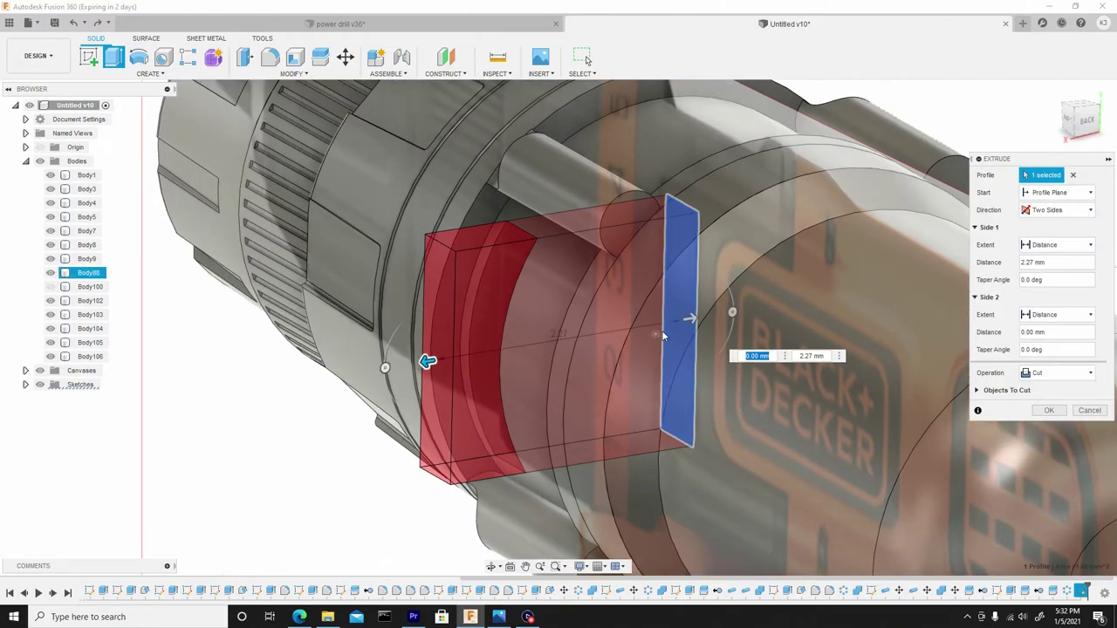
left_click_drag(689, 319, 556, 347)
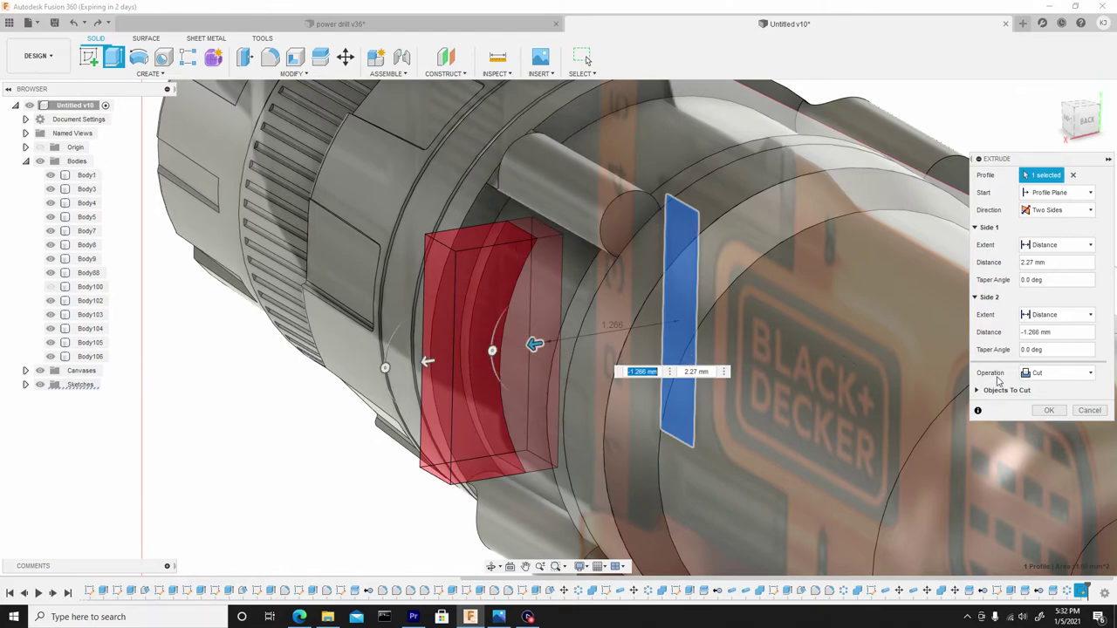
left_click(1066, 373)
left_click(1055, 428)
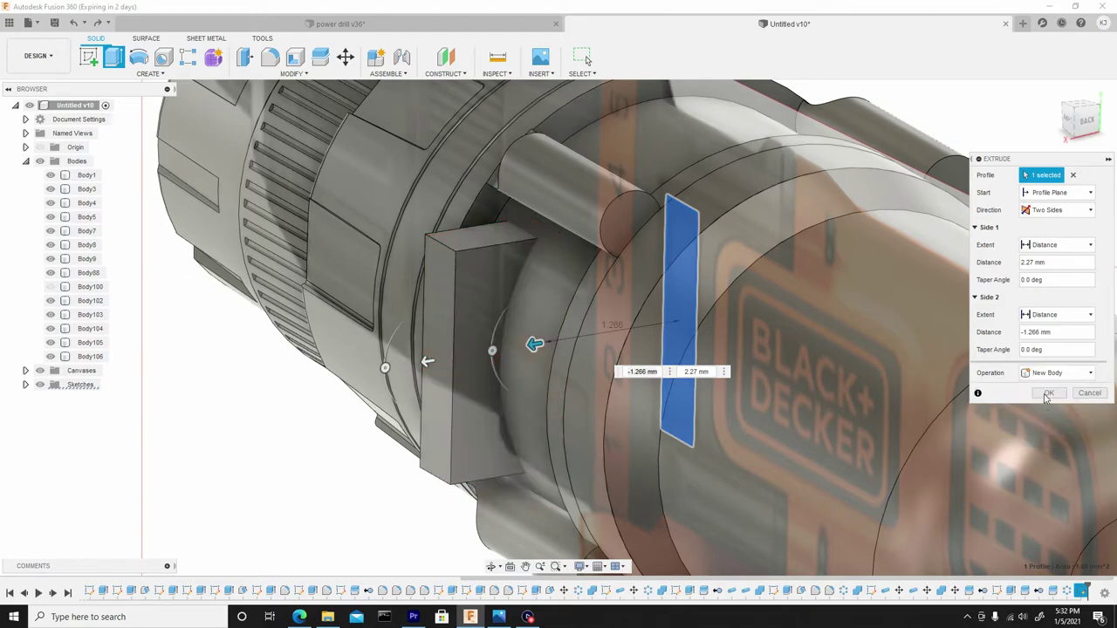
left_click(1047, 394)
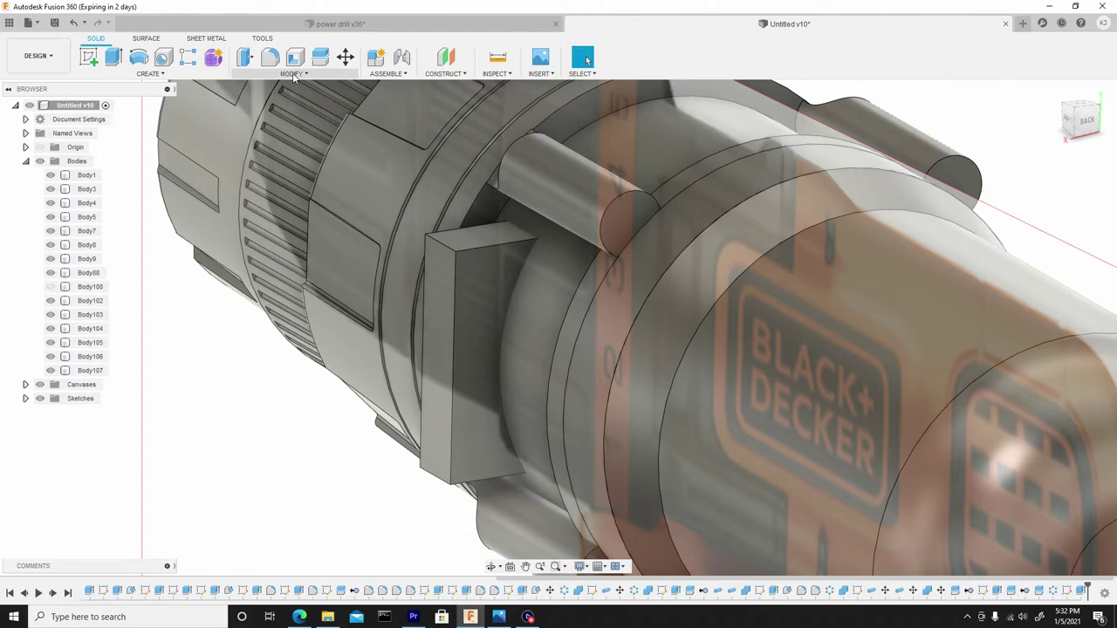
Split the side block with the cylindrical section's outer surface and remove the piece outside the cylinder.
left_click(292, 72)
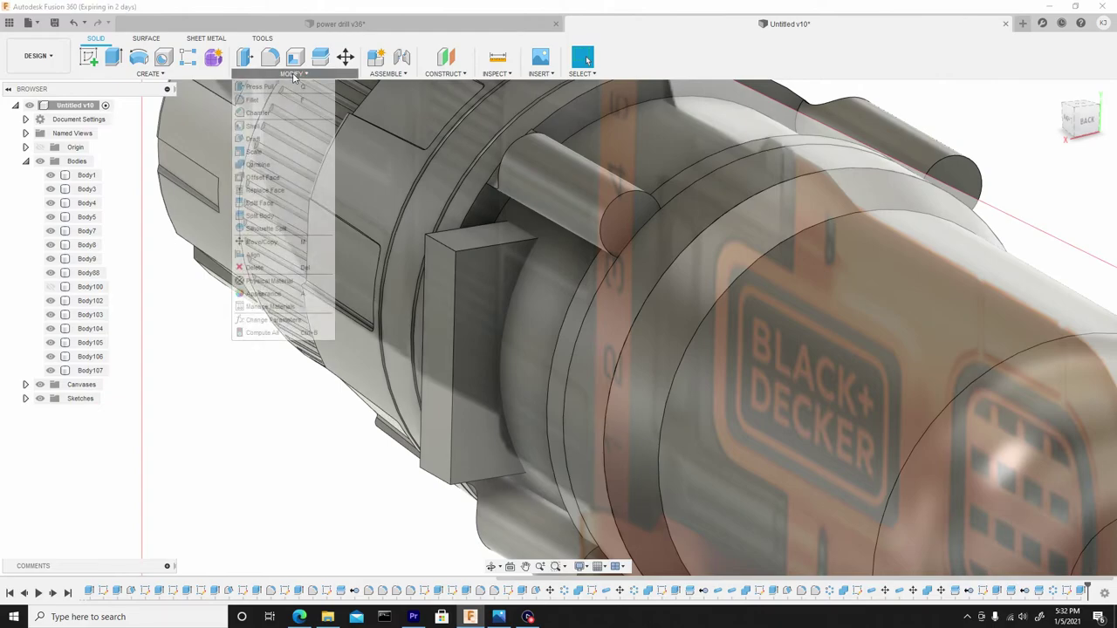
left_click(263, 215)
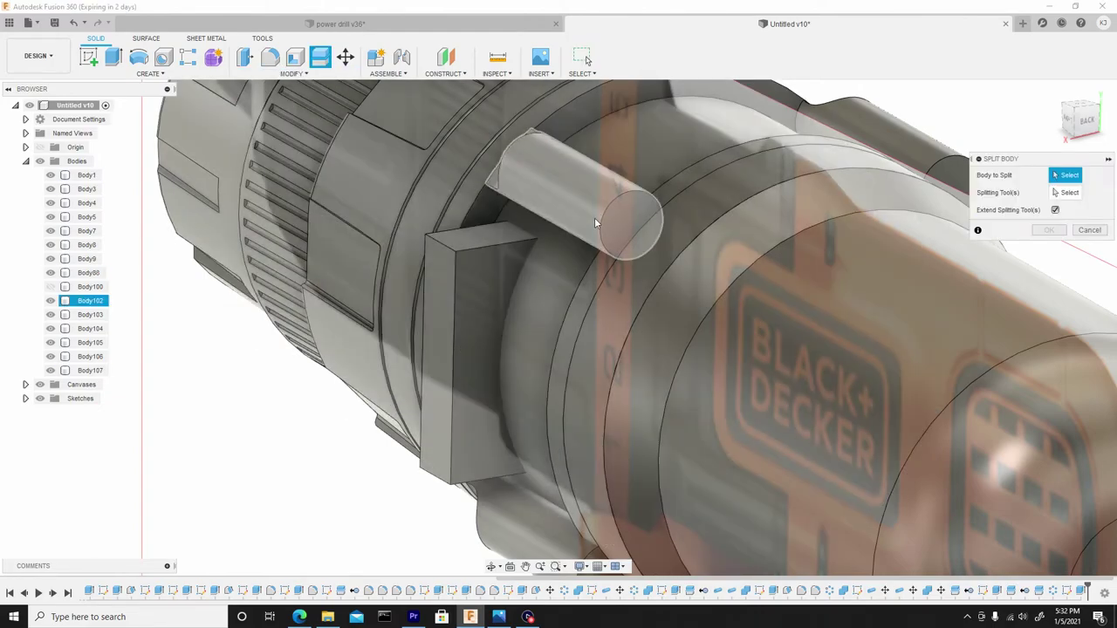
left_click(454, 259)
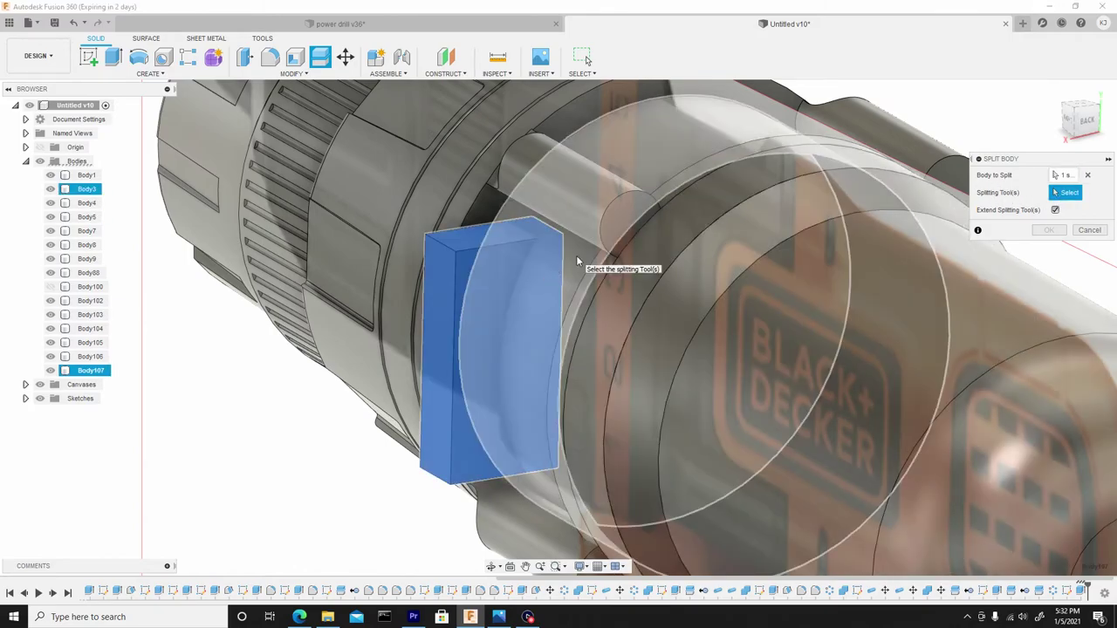
left_click(576, 257)
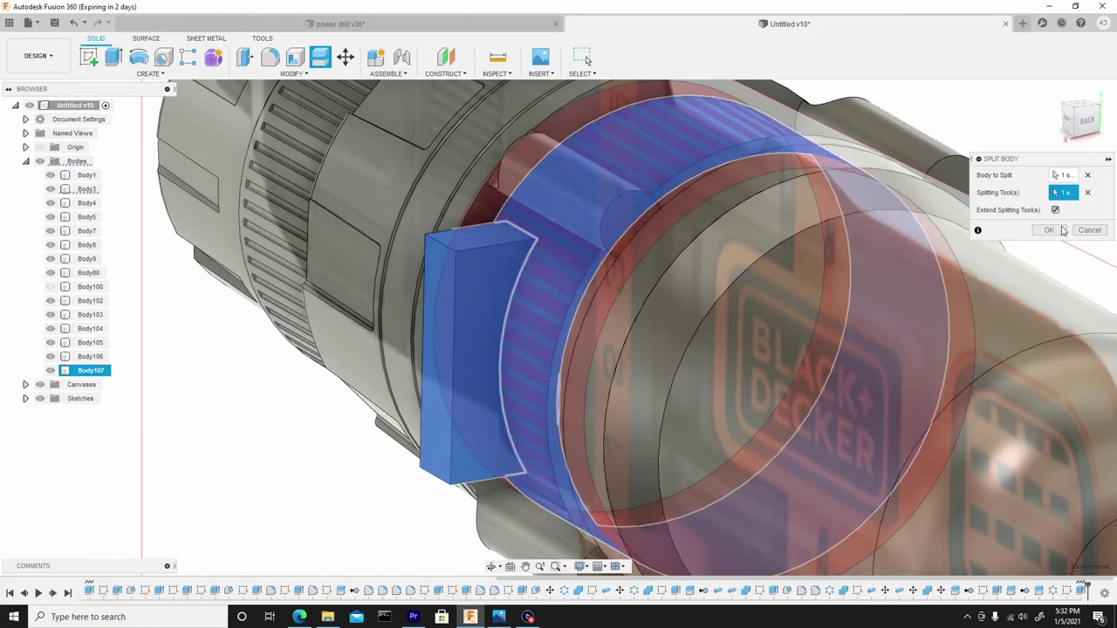
left_click(1050, 230)
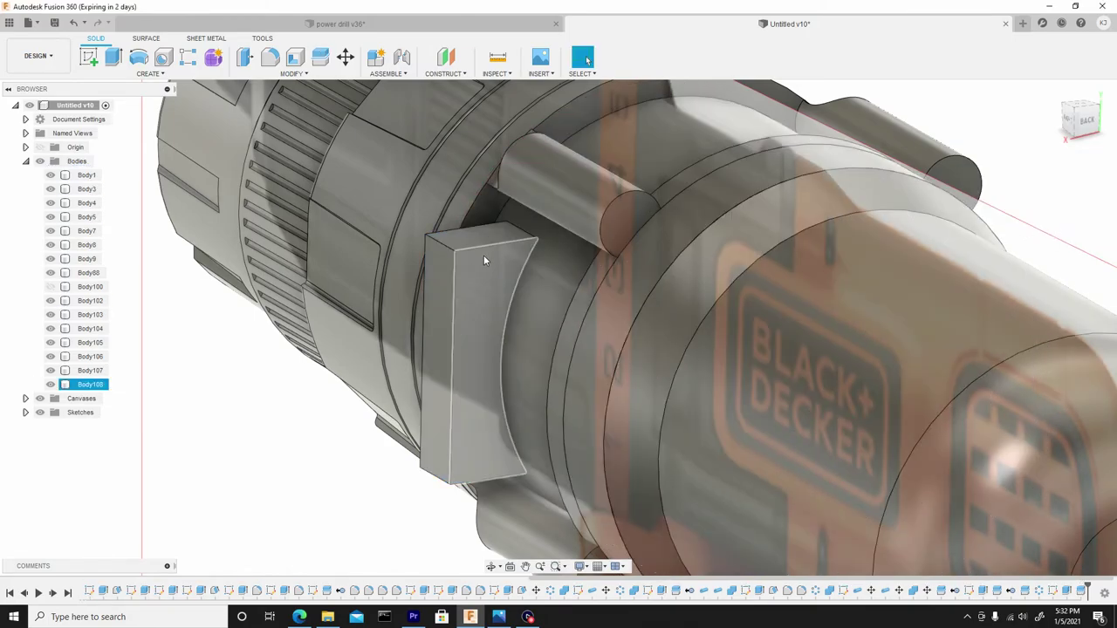
right_click(87, 385)
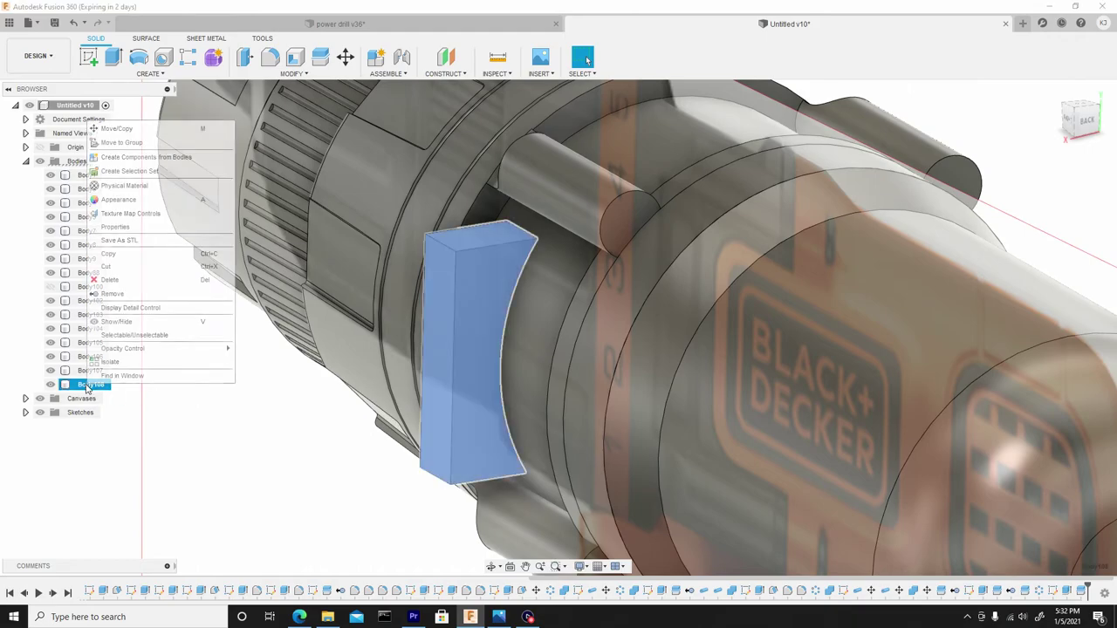
left_click(123, 294)
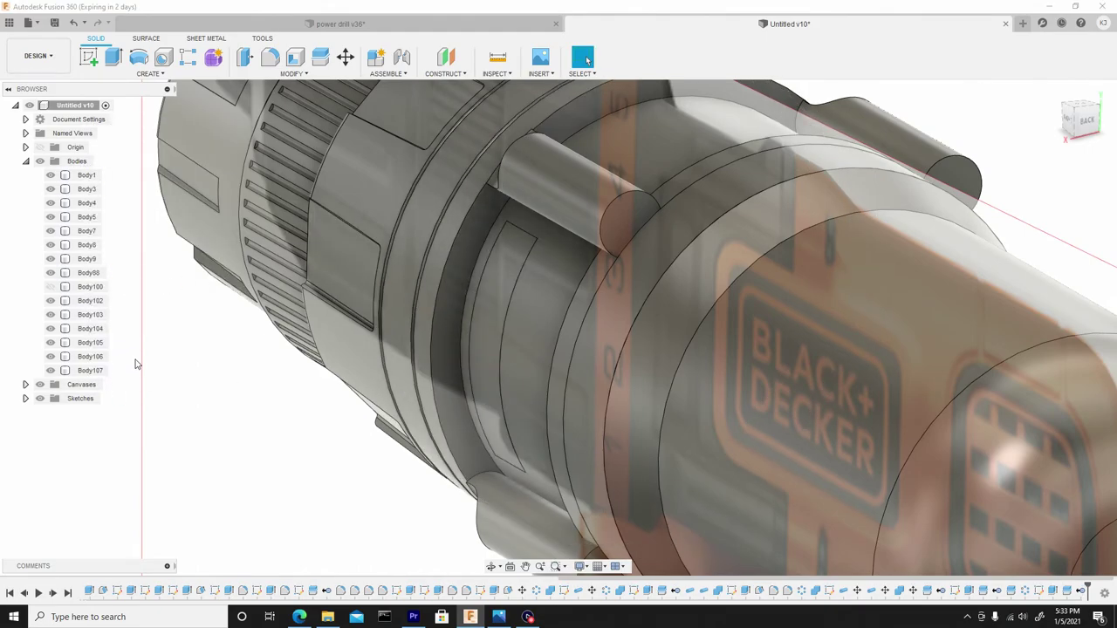
Move the remaining inner block piece 0.185 mm outward along X so it protrudes from the cylindrical section.
right_click(95, 371)
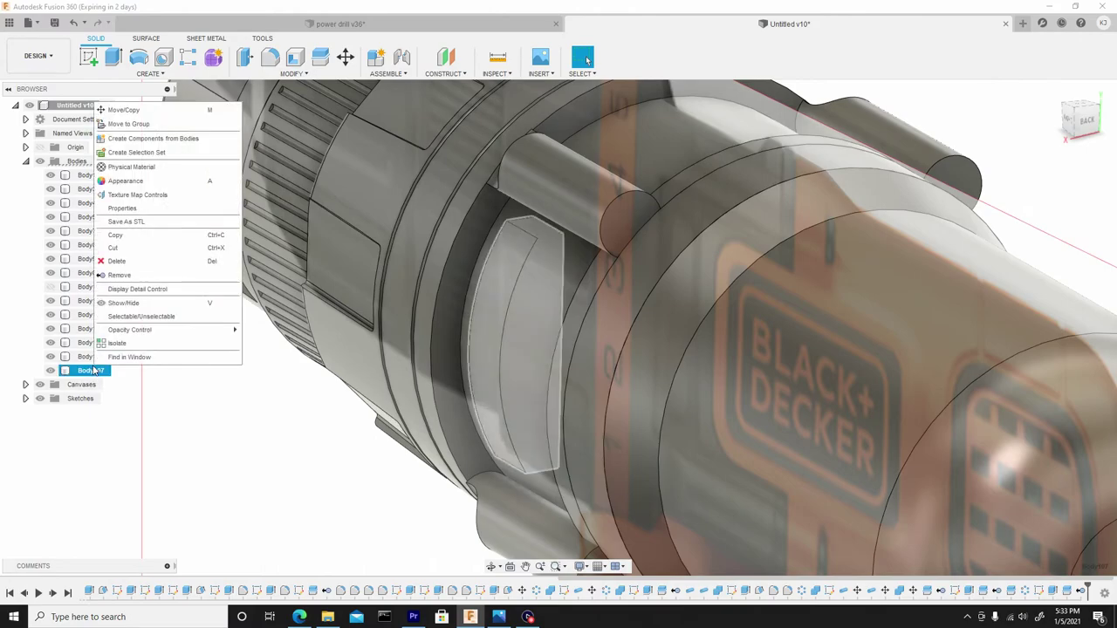
left_click(123, 109)
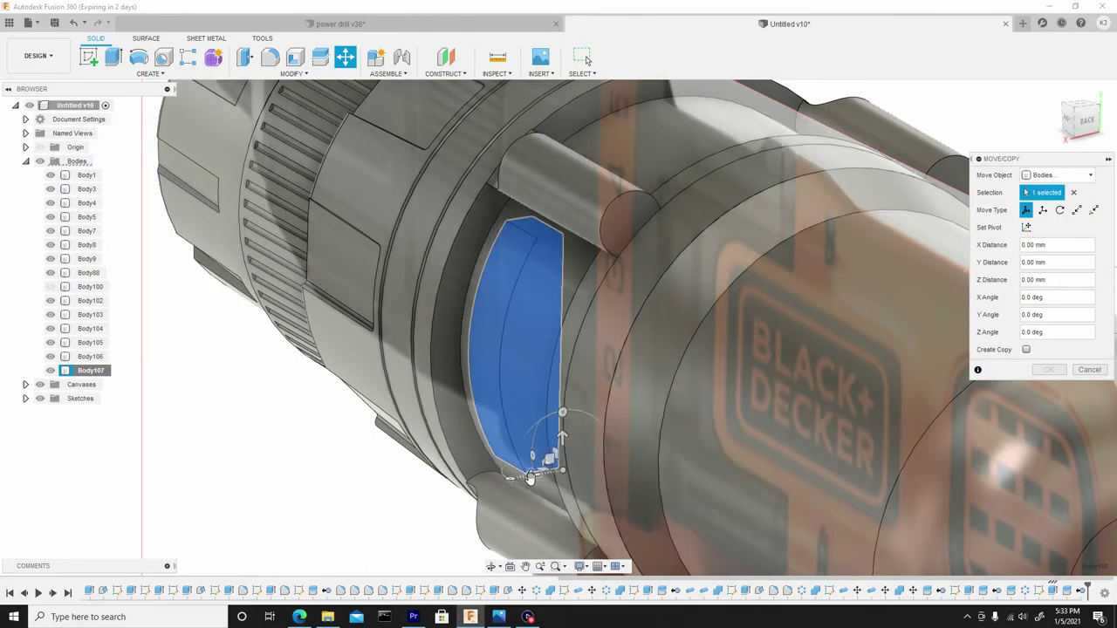
left_click_drag(532, 475, 512, 478)
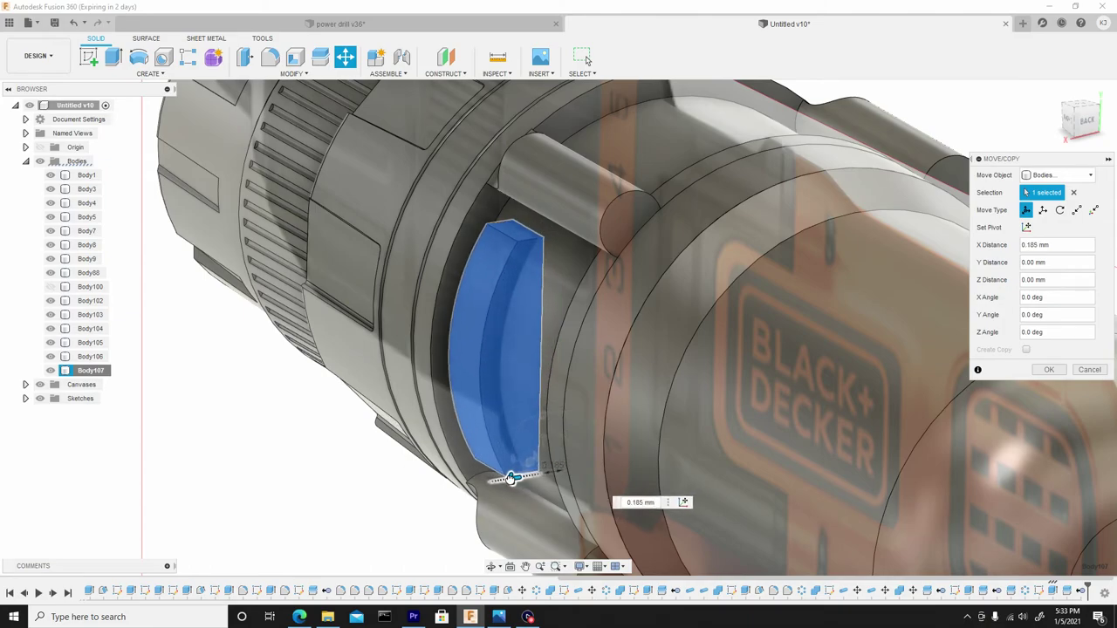
left_click(1049, 370)
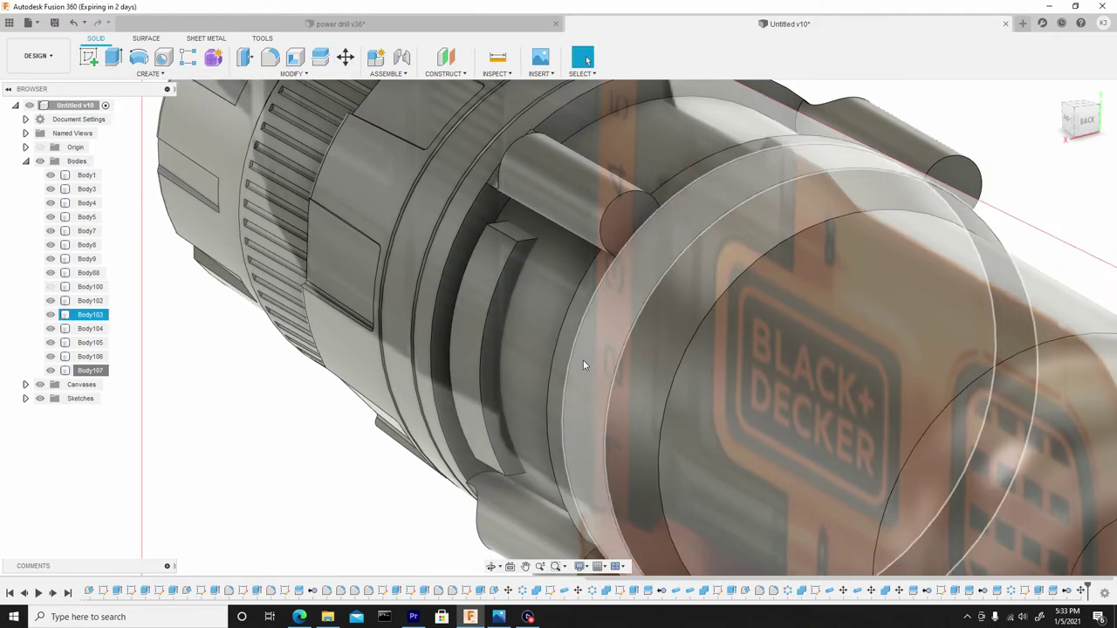
Split the shifted block with the cylindrical section's surface again and remove the inner piece, keeping the thin curved strip.
left_click(293, 73)
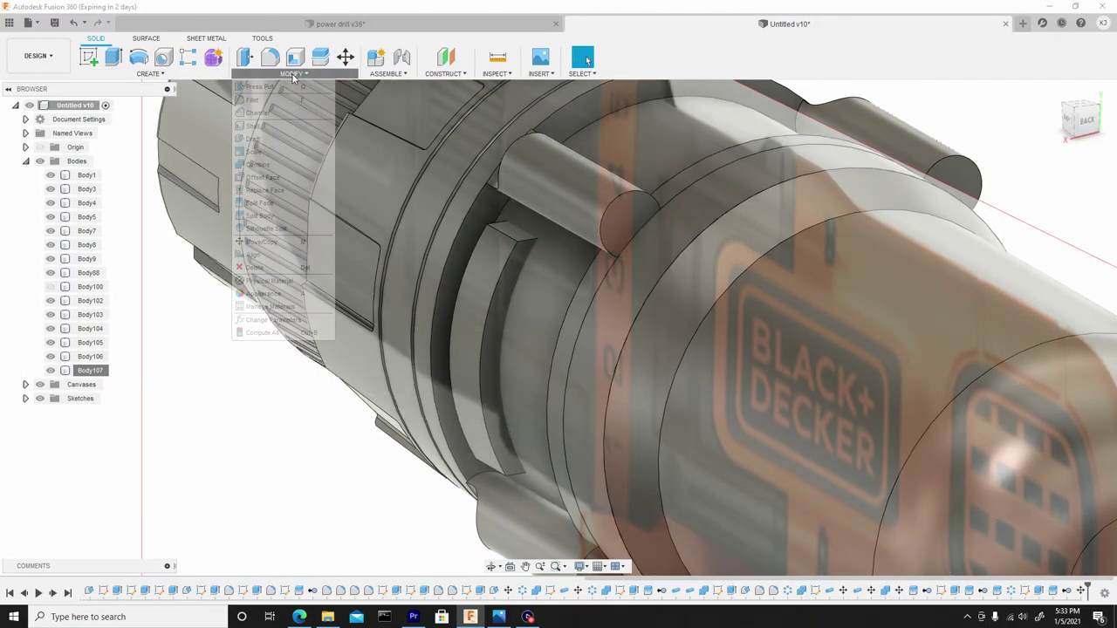
left_click(281, 224)
left_click(497, 279)
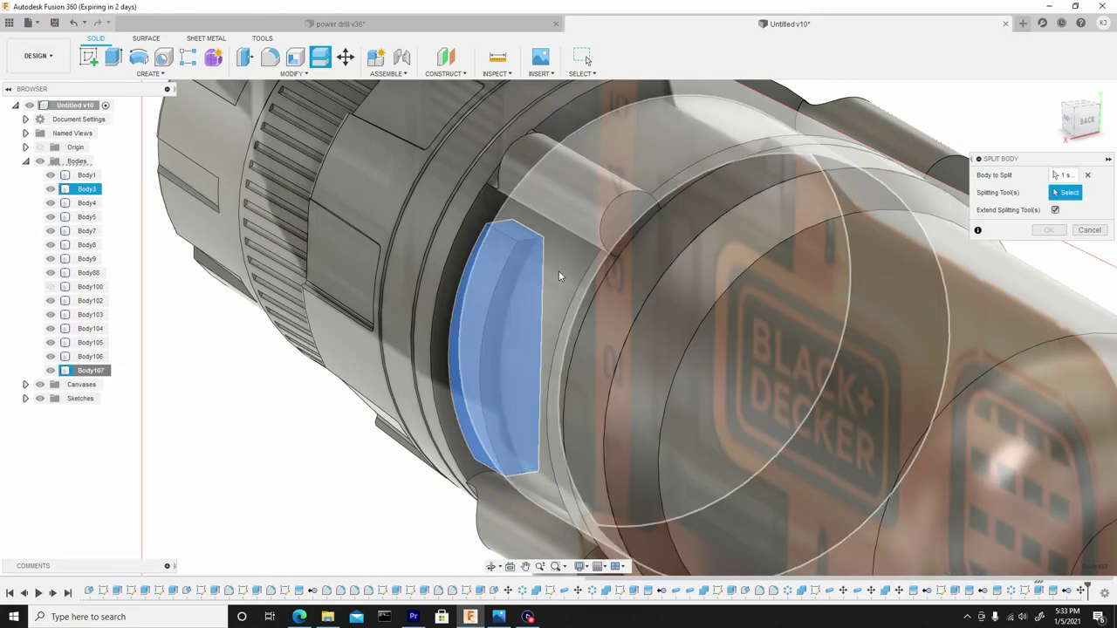
left_click(559, 271)
left_click(1050, 230)
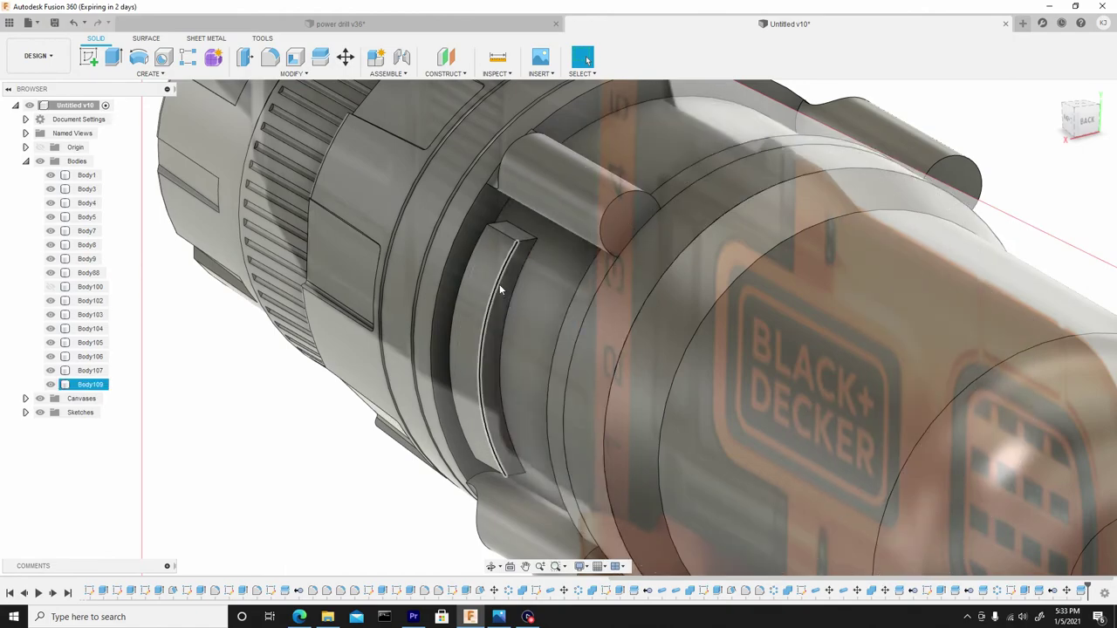
right_click(91, 371)
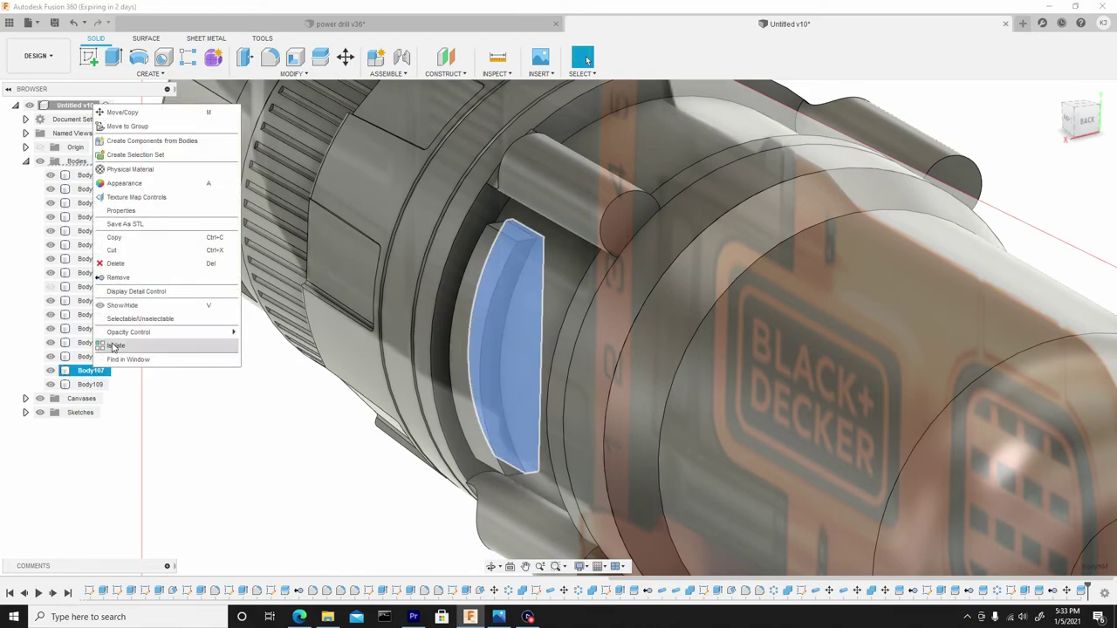
left_click(119, 277)
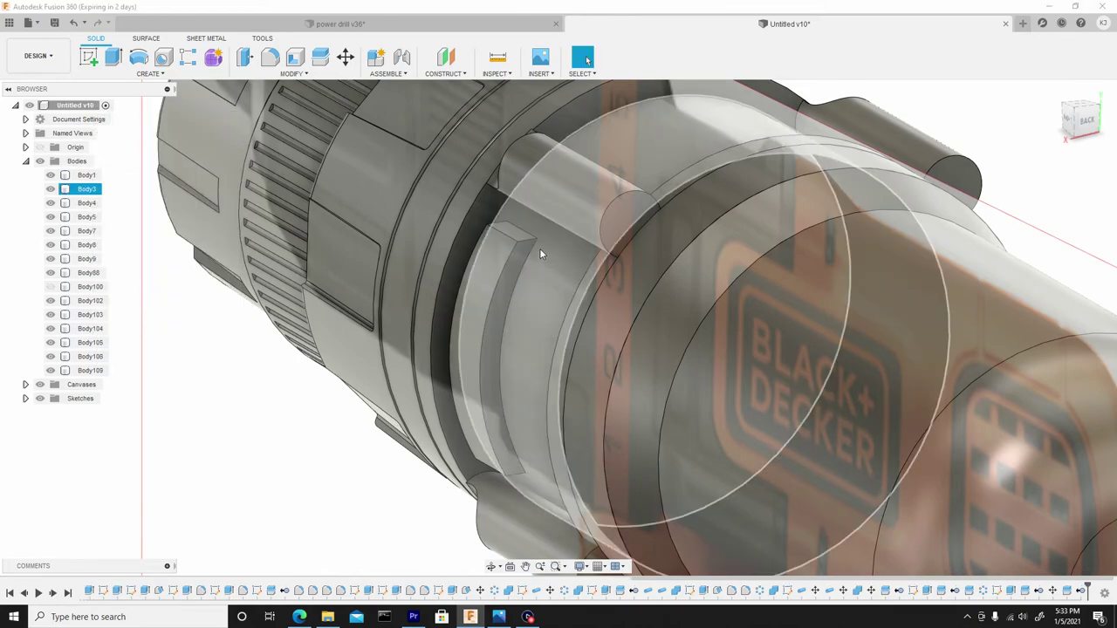
Move the thin curved strip -0.183 mm along X so it sits nearly flush in the cylindrical section.
left_click(73, 373)
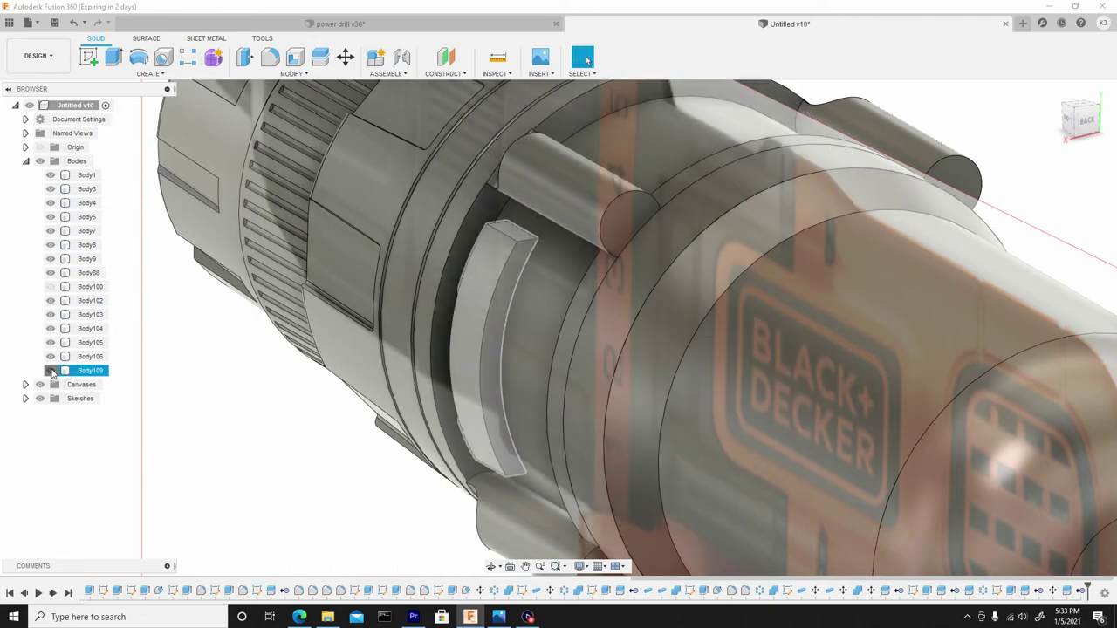
left_click(51, 371)
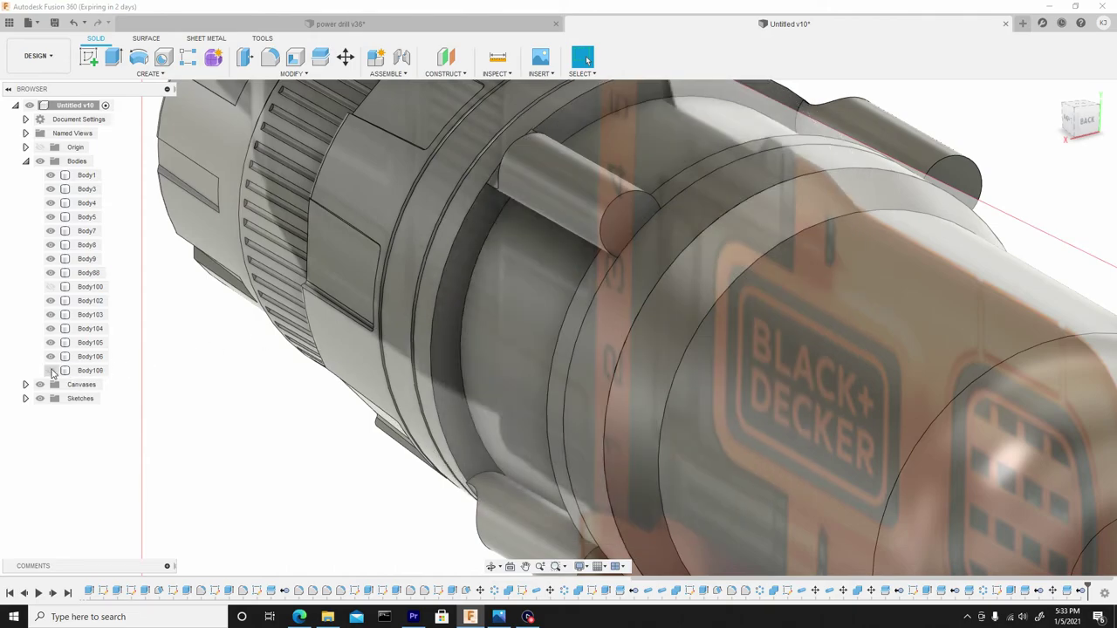
left_click(560, 249)
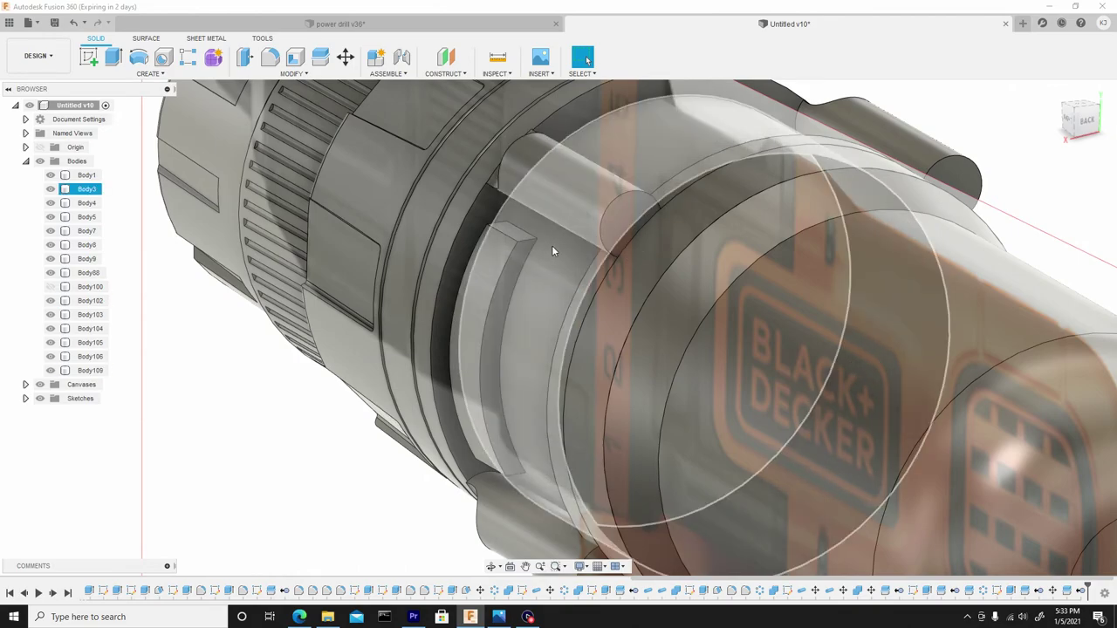
key("Escape")
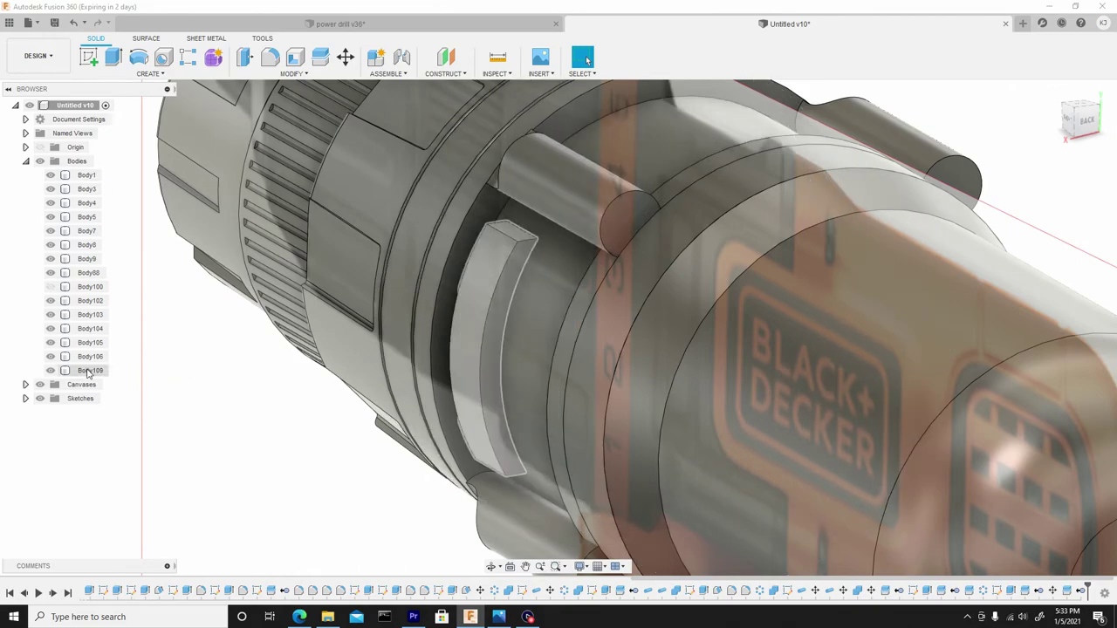
right_click(88, 371)
left_click(122, 112)
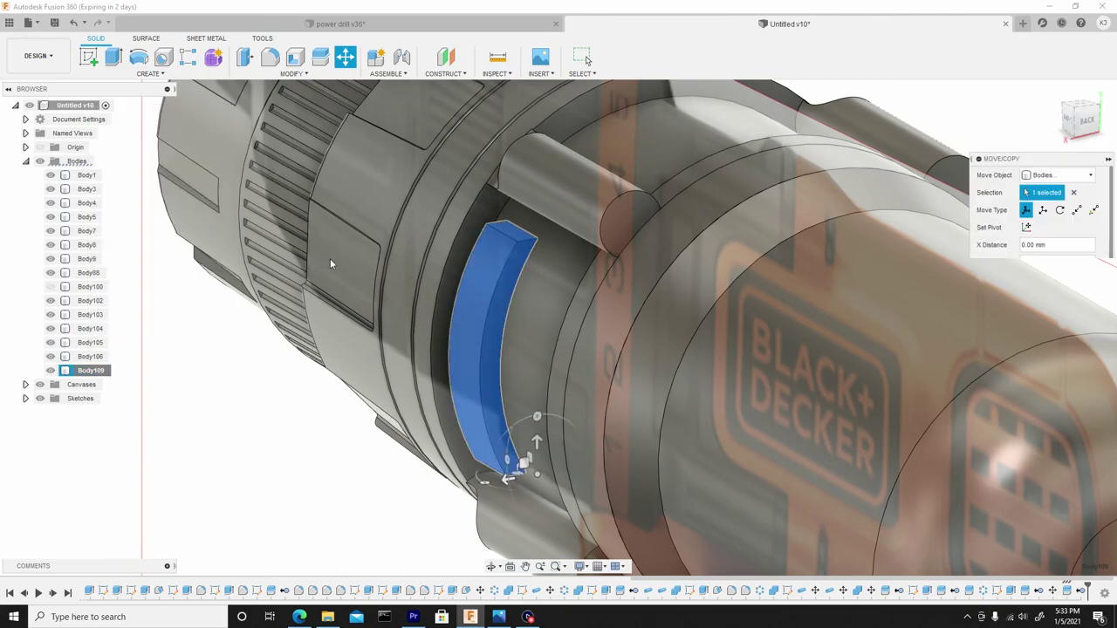
scroll(543, 483, "up", 3)
left_click_drag(503, 480, 529, 477)
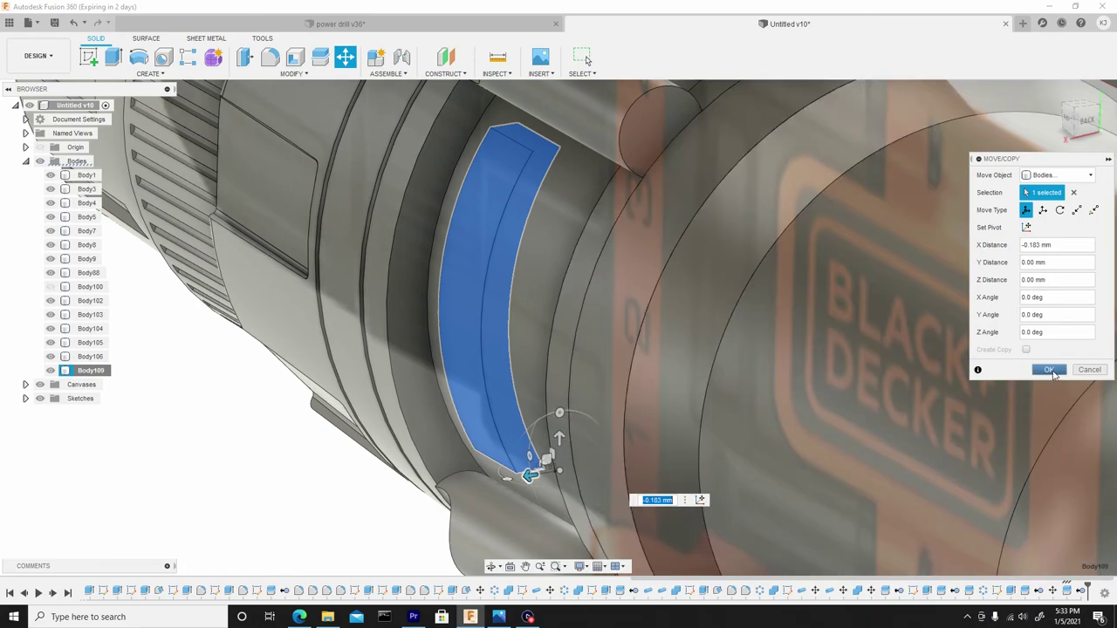
left_click(1050, 370)
scroll(436, 253, "down", 3)
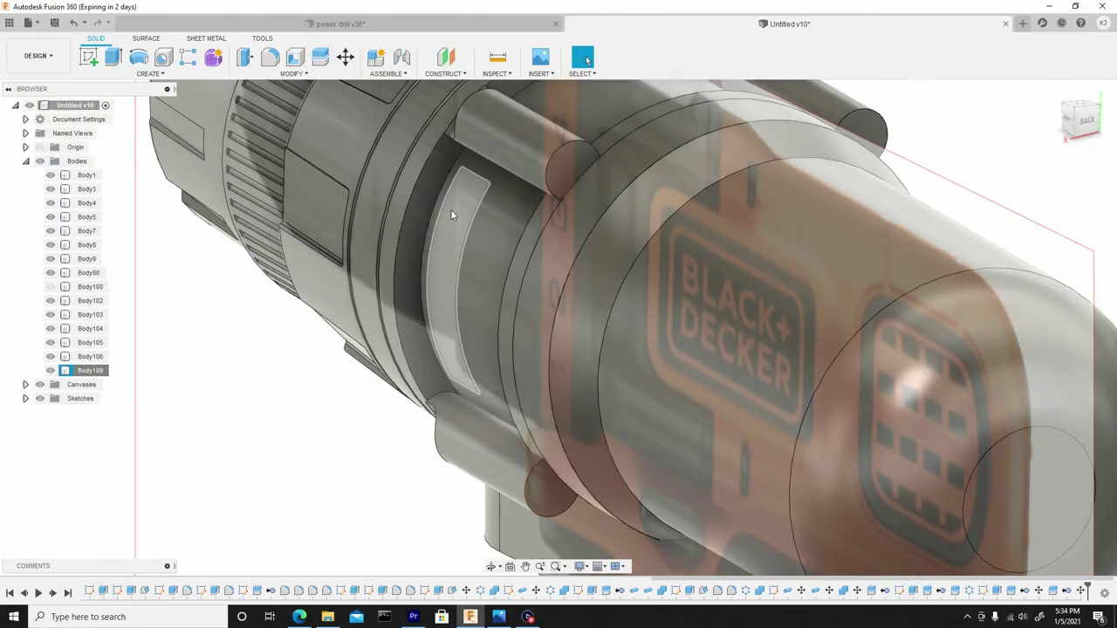
key("Escape")
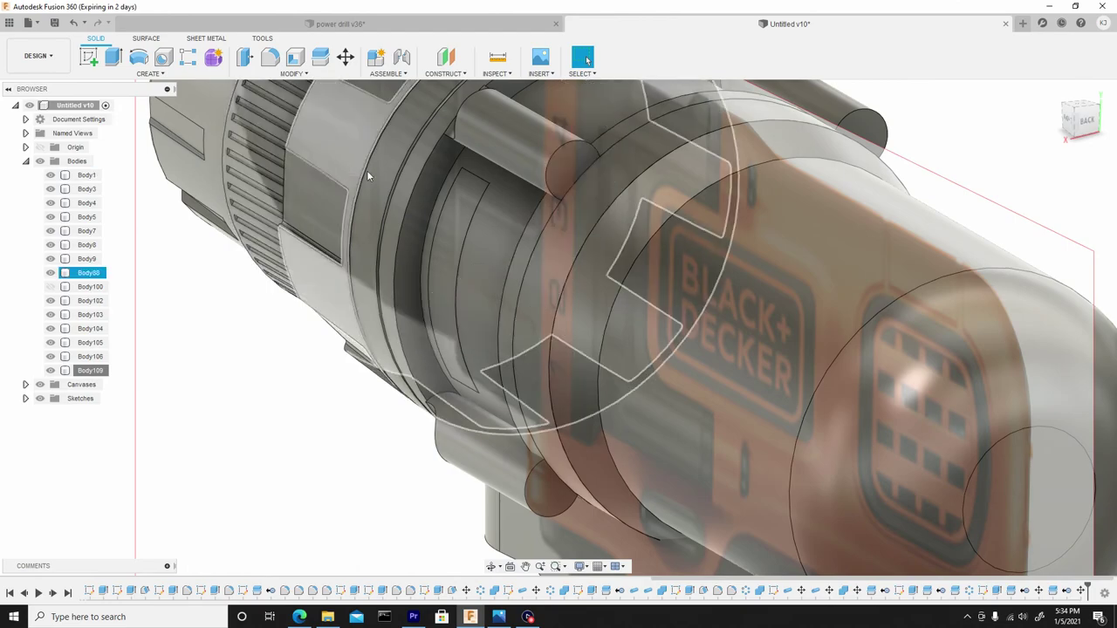
Circular-pattern the curved strip body fully around the drill's cylindrical axis with a quantity of 4.
left_click(150, 74)
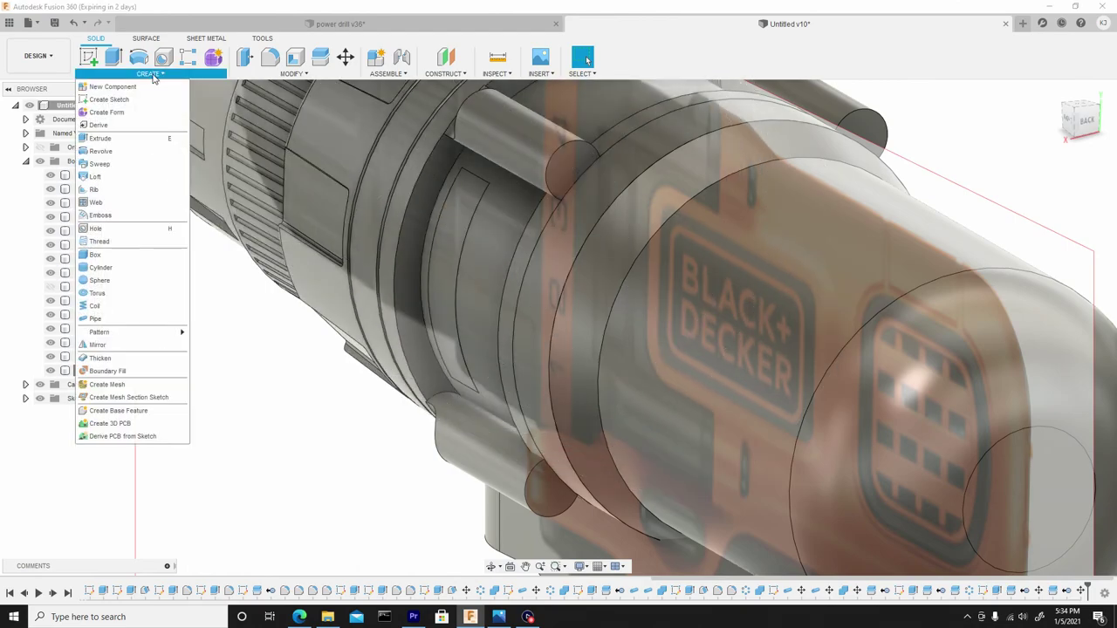
mouse_move(118, 333)
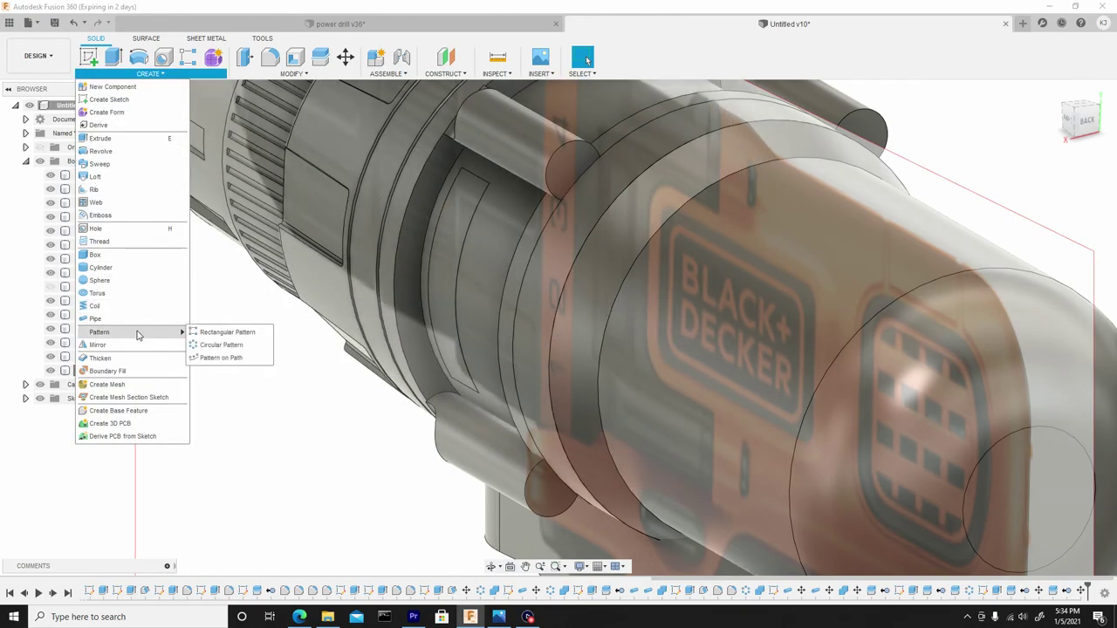
left_click(222, 345)
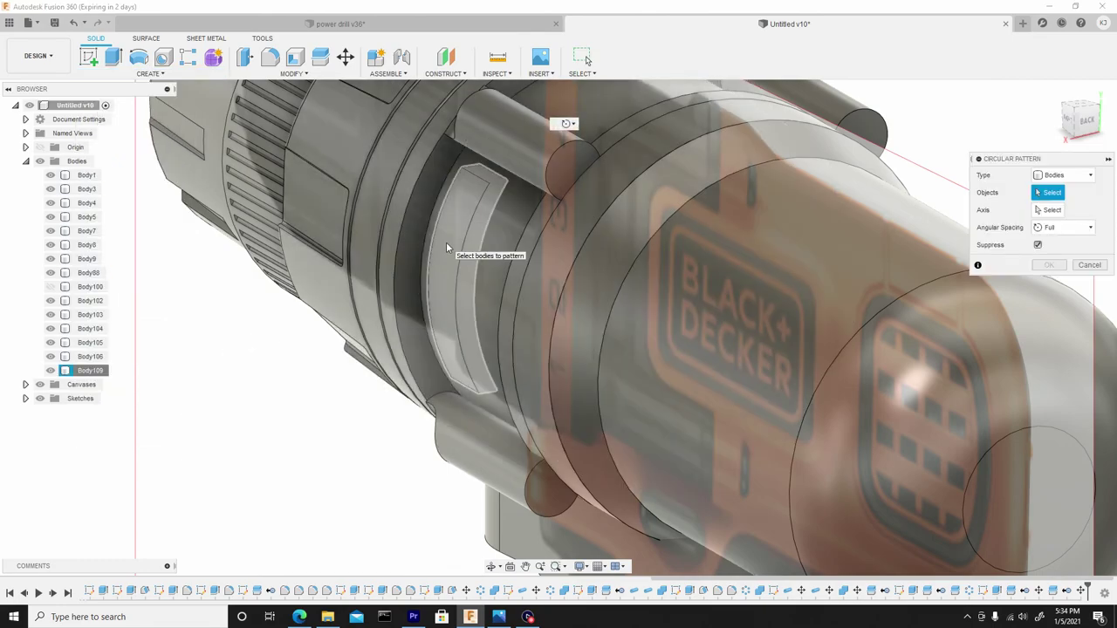
left_click(446, 242)
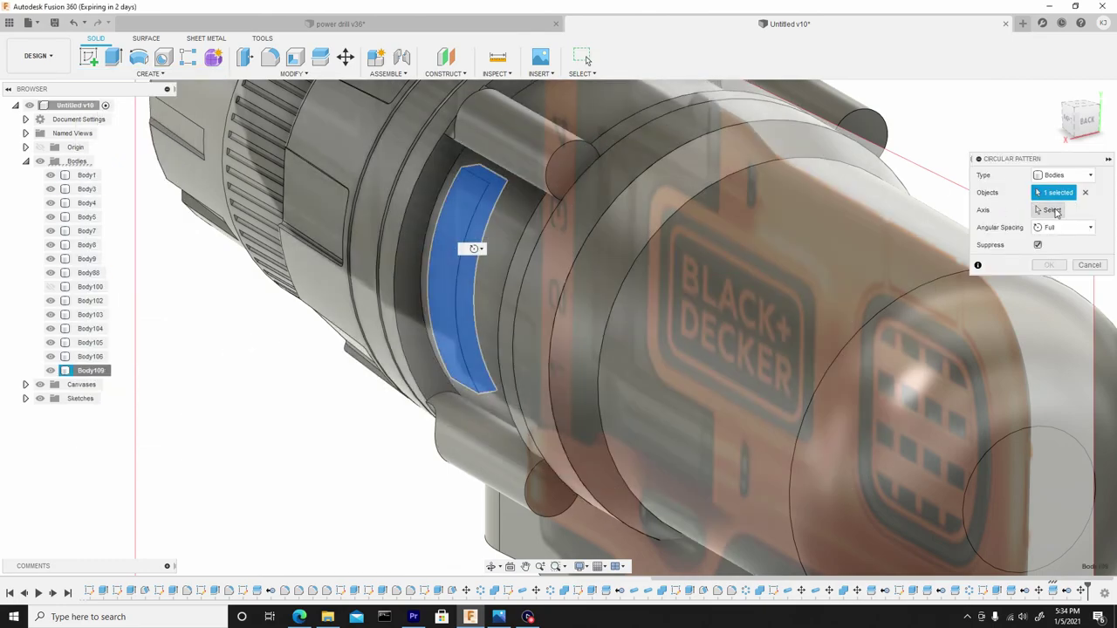
left_click(1055, 211)
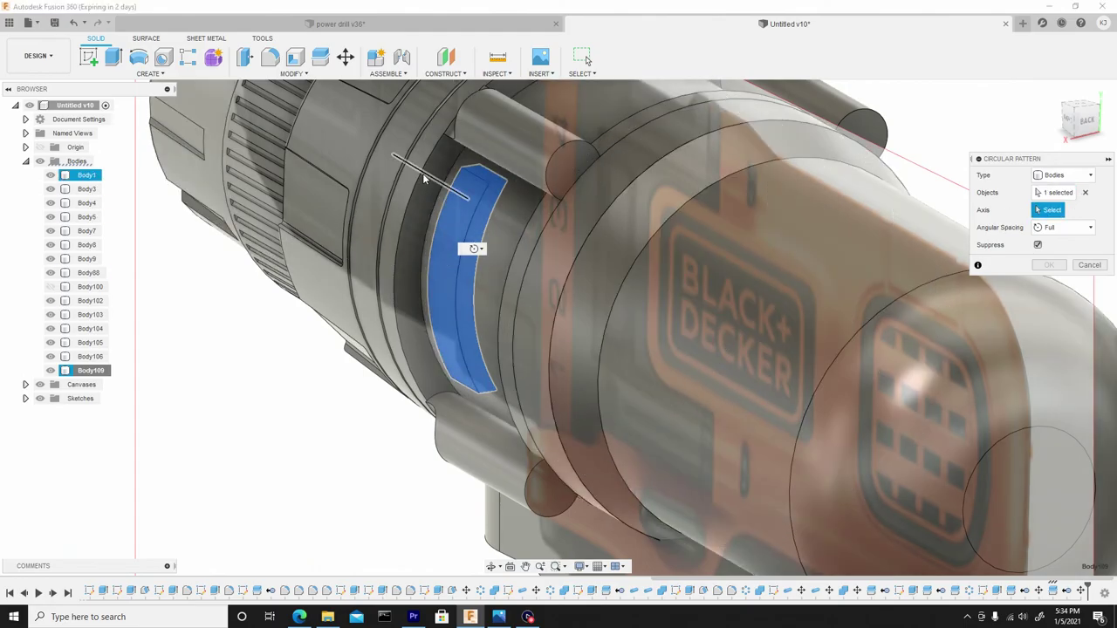
left_click(415, 190)
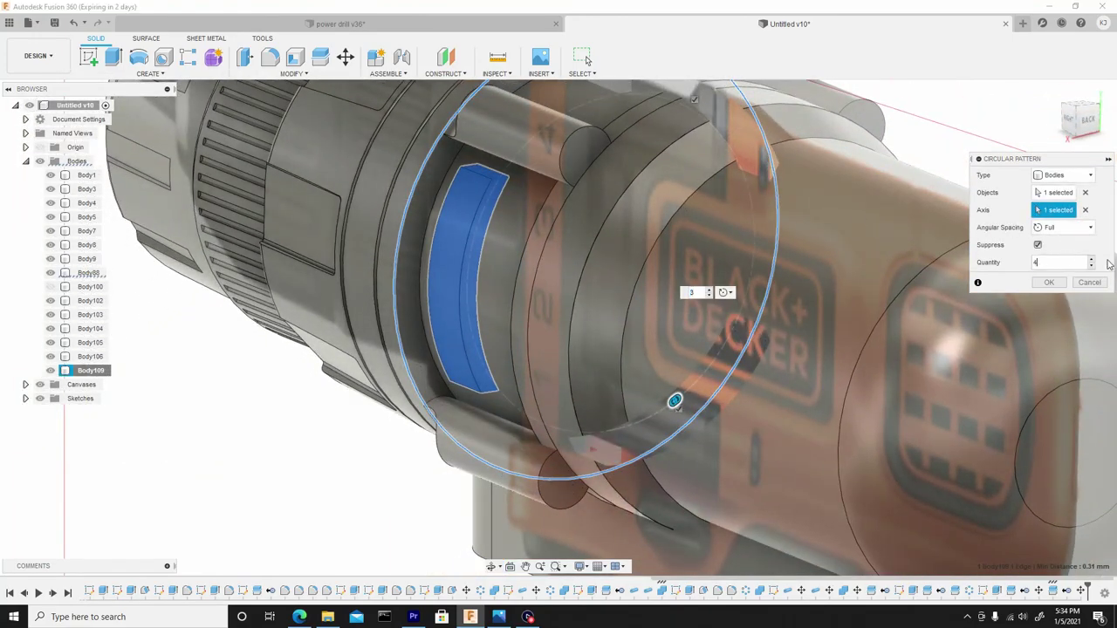
left_click(1049, 283)
scroll(644, 236, "down", 5)
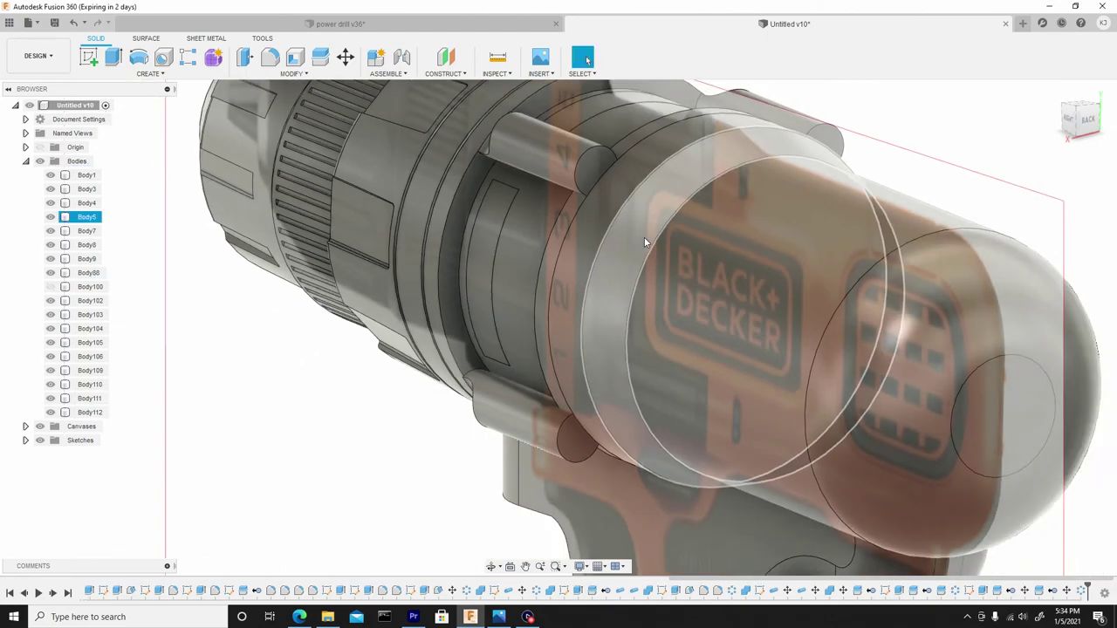
Set up a Combine with the cylindrical section behind the clutch collar as target body and the four patterned curved strips as tool bodies.
middle_click_drag(605, 226, 425, 150, "shift")
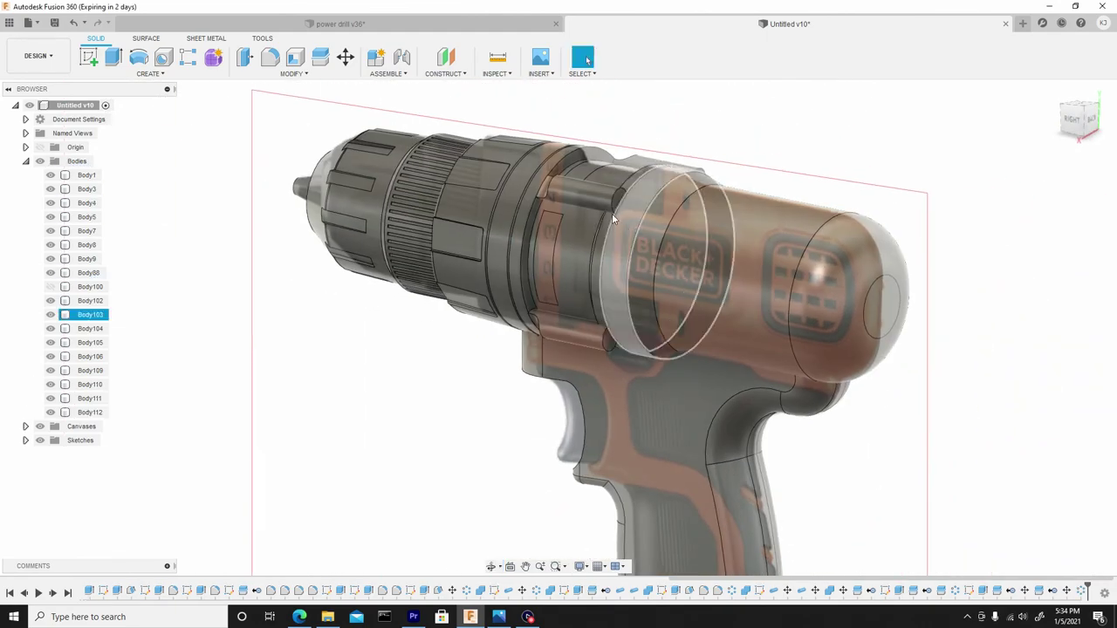
left_click(297, 75)
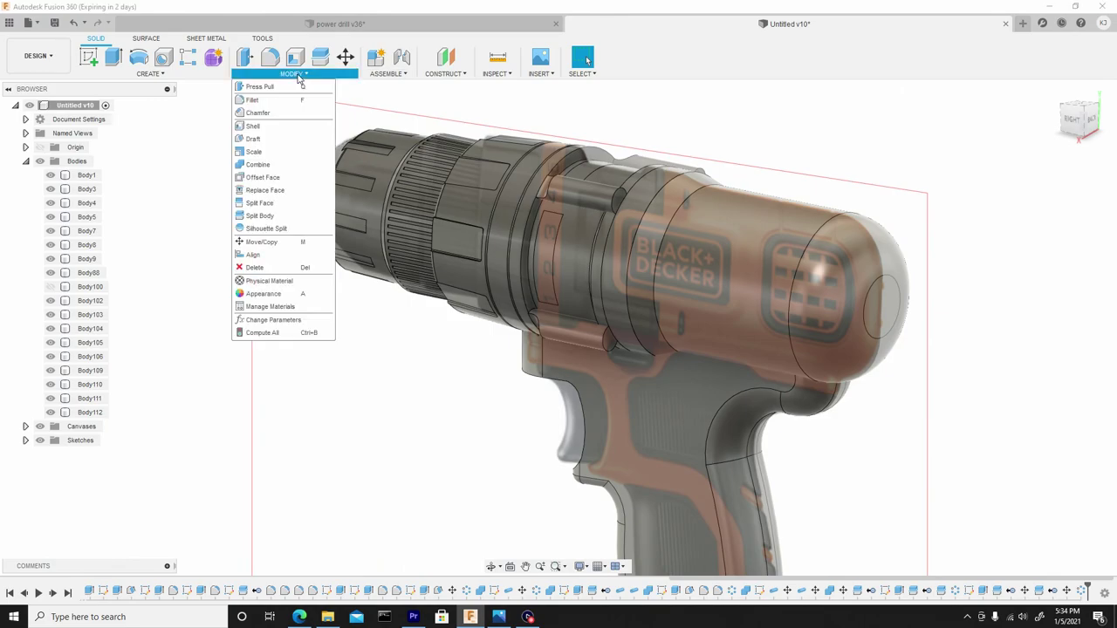
left_click(293, 166)
scroll(558, 183, "up", 3)
middle_click_drag(595, 249, 554, 268, "shift")
left_click(605, 264)
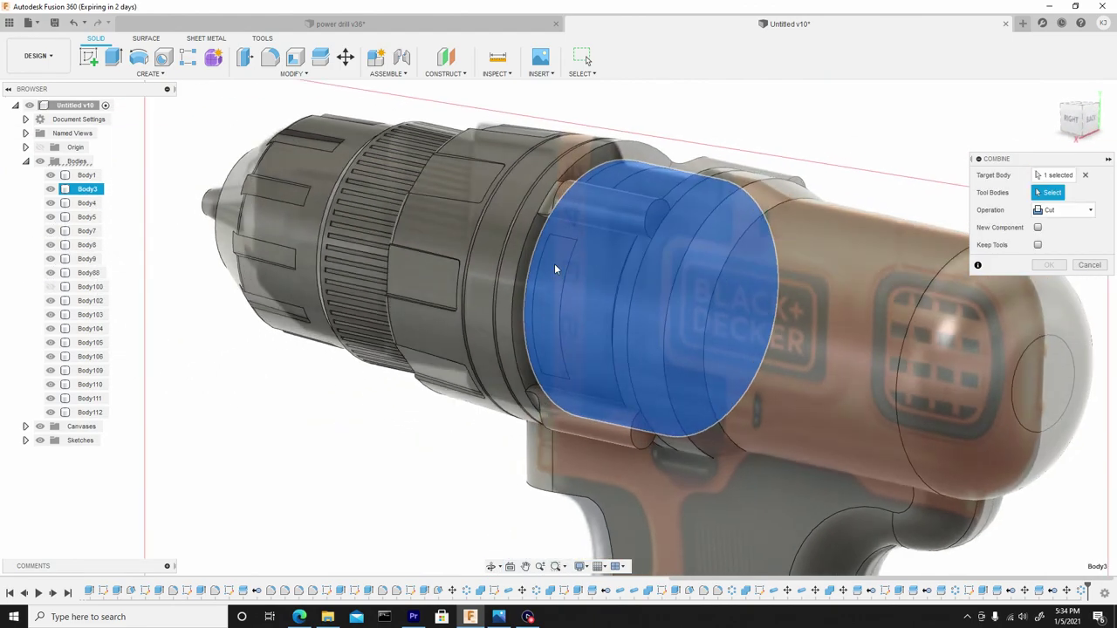
left_click(87, 412)
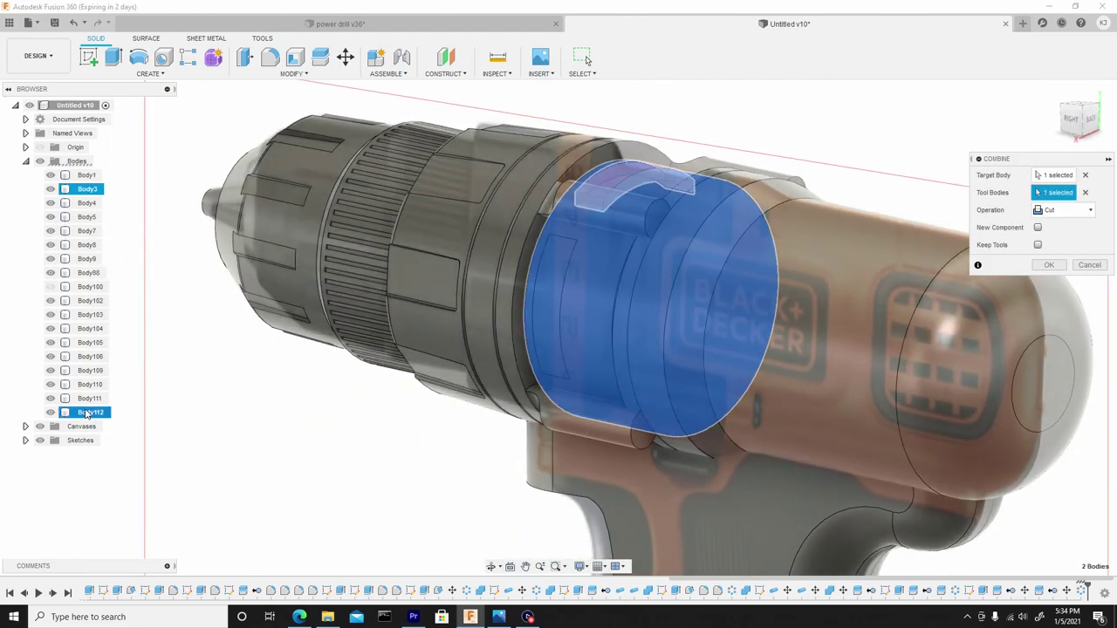
left_click(87, 397)
left_click(87, 385)
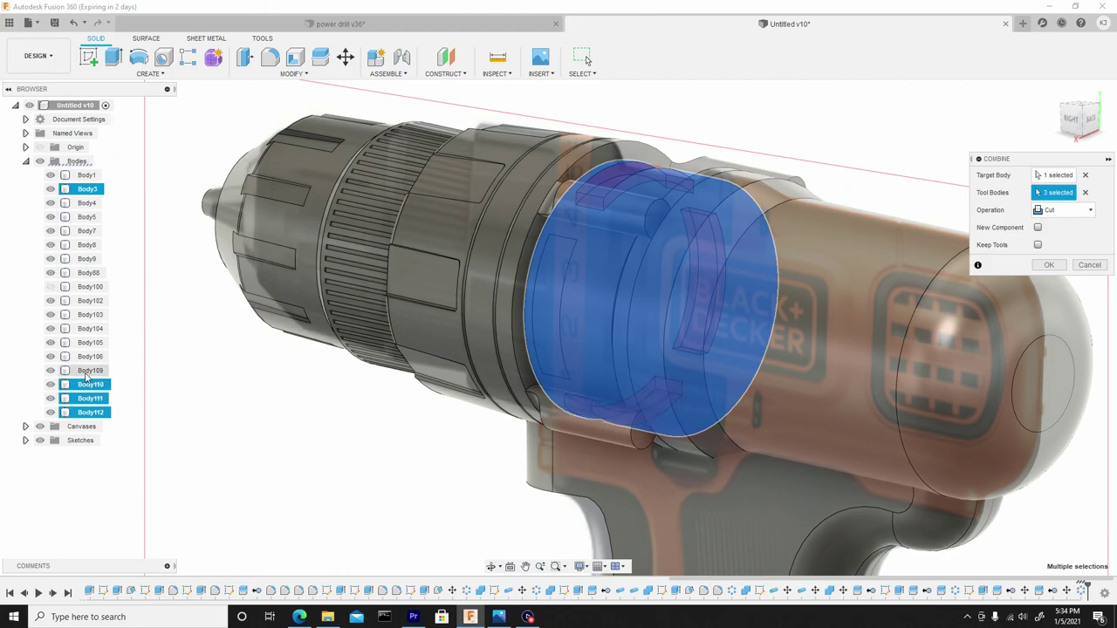
left_click(87, 370)
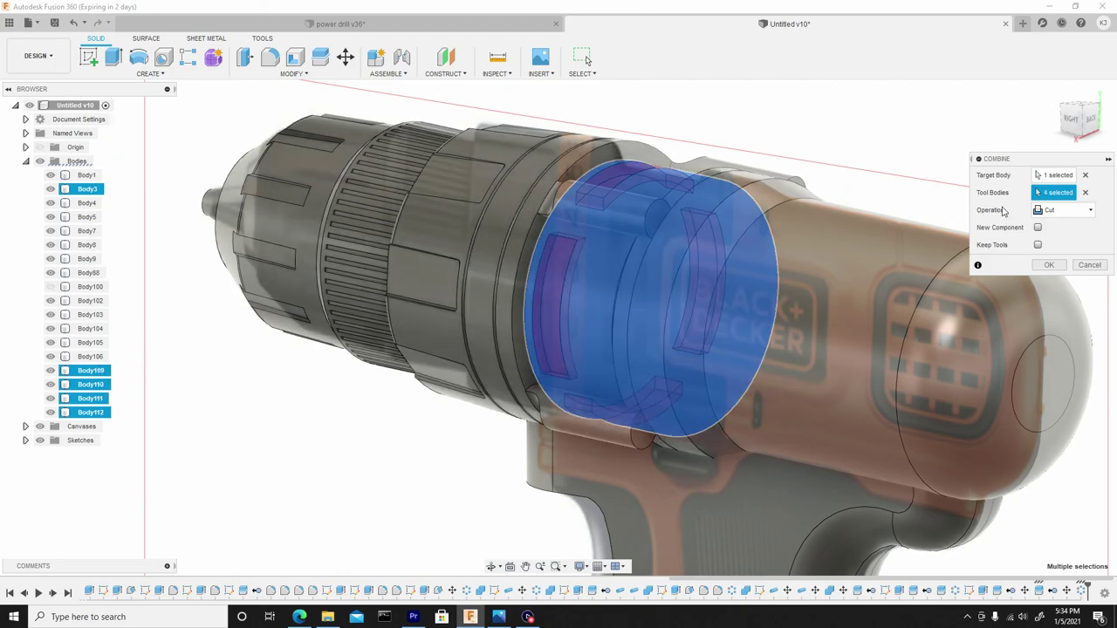